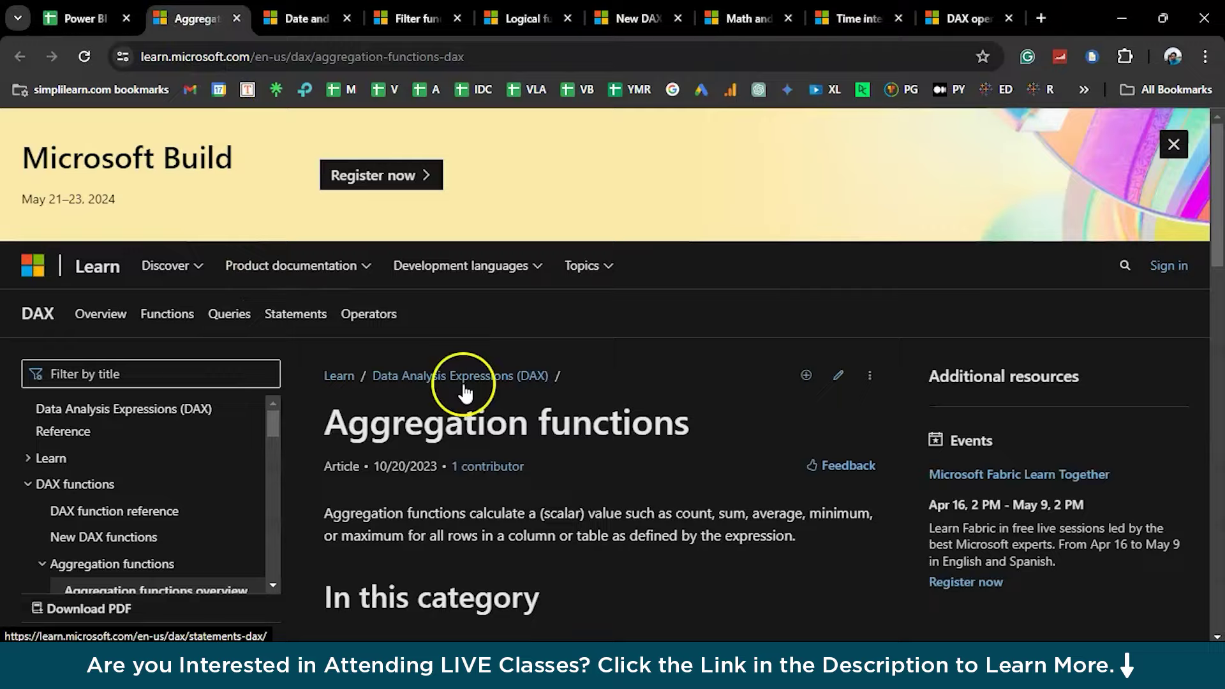
scroll(500, 418, down, 2)
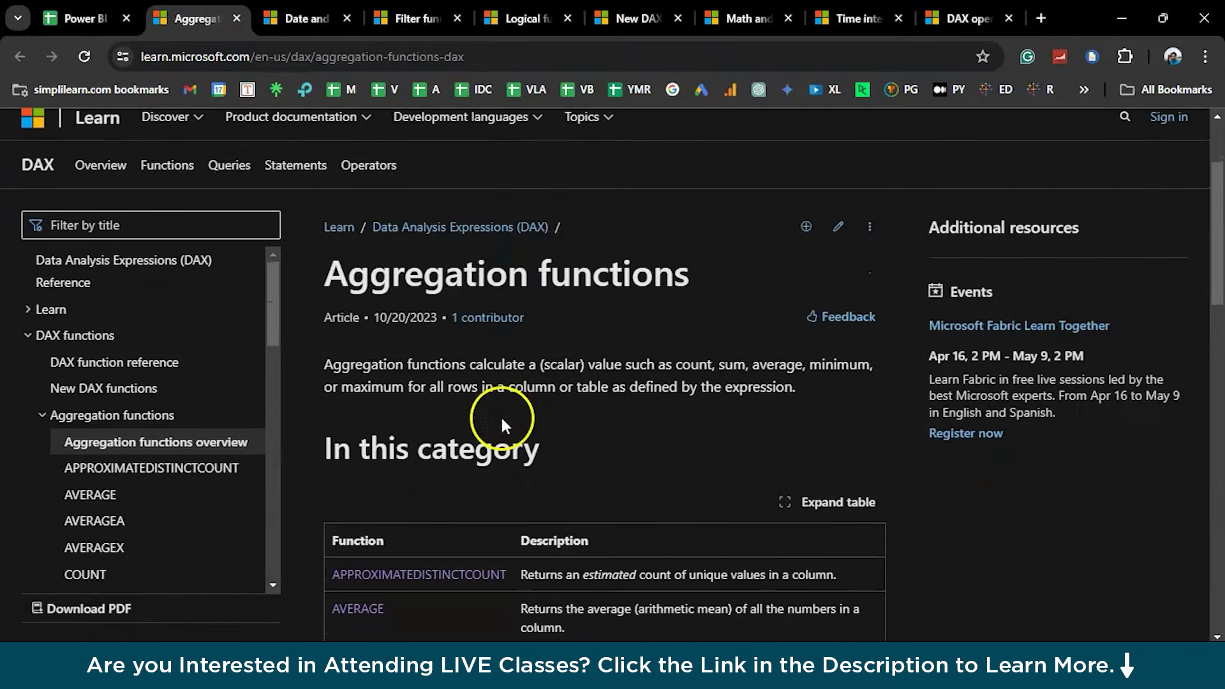
scroll(503, 421, down, 2)
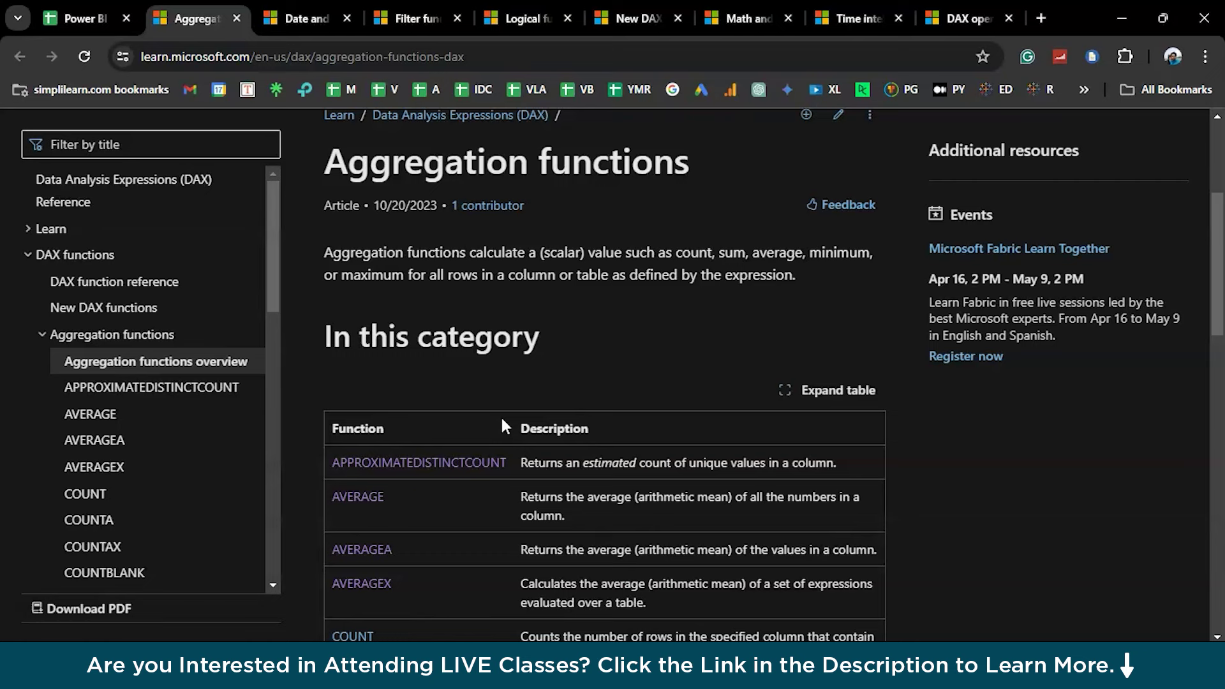
scroll(501, 419, down, 3)
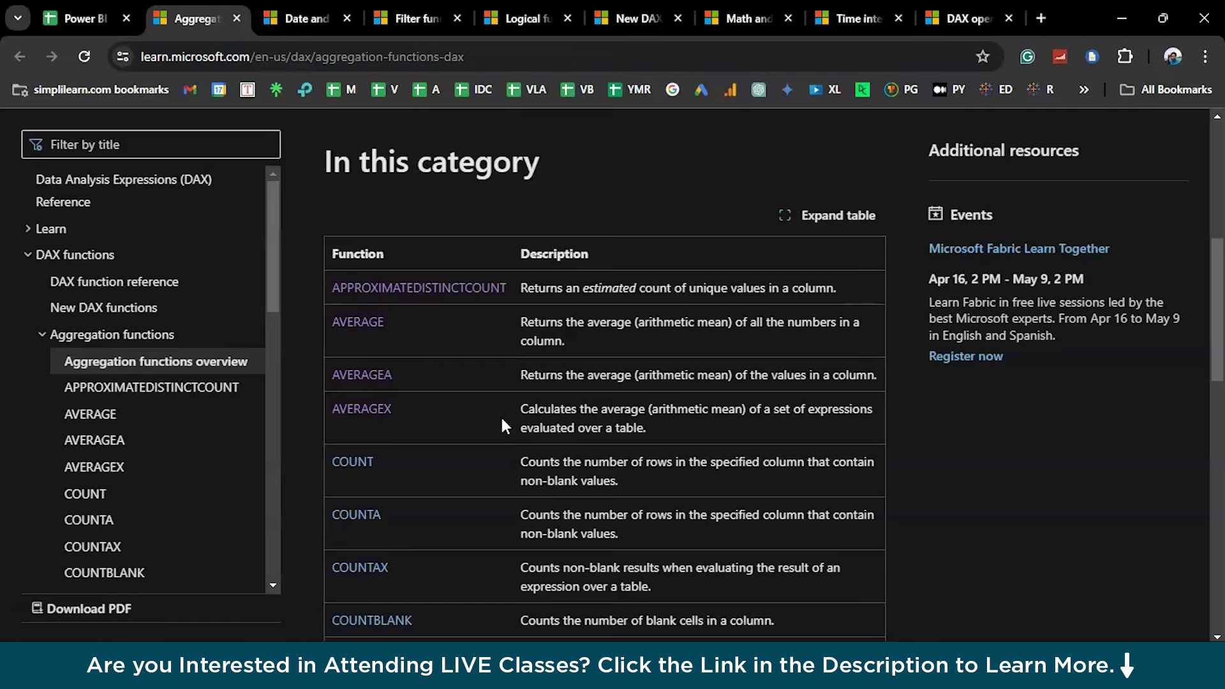
scroll(502, 420, down, 2)
scroll(501, 420, down, 7)
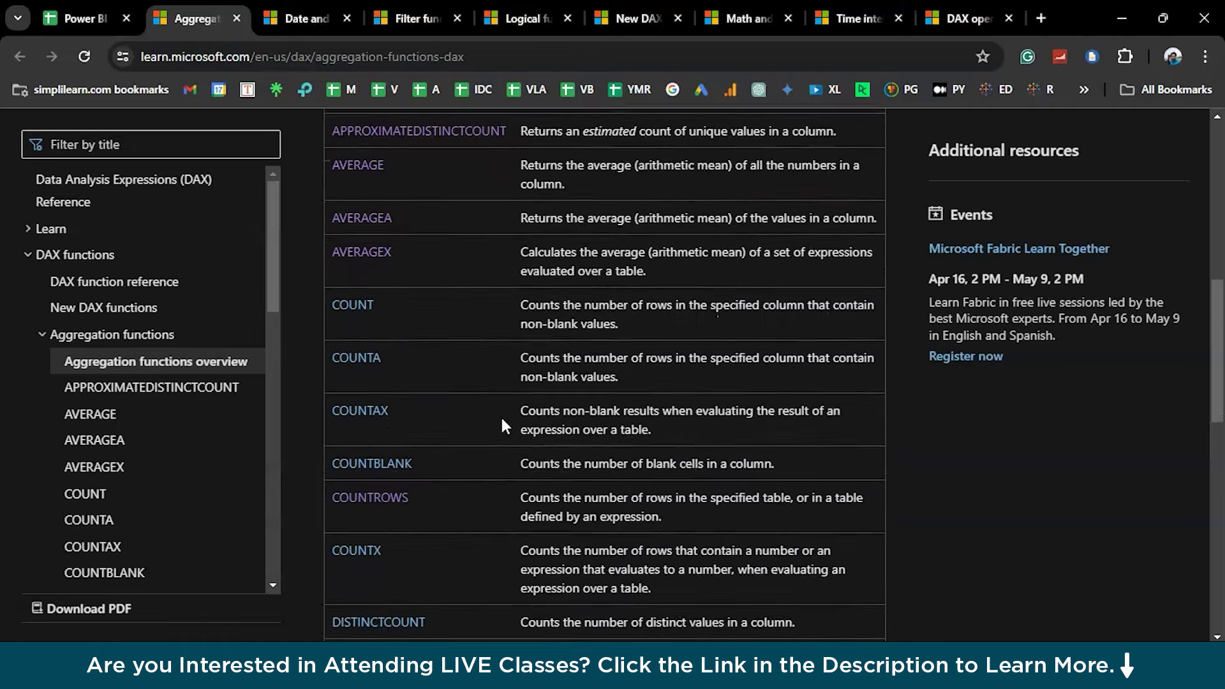
scroll(503, 426, down, 4)
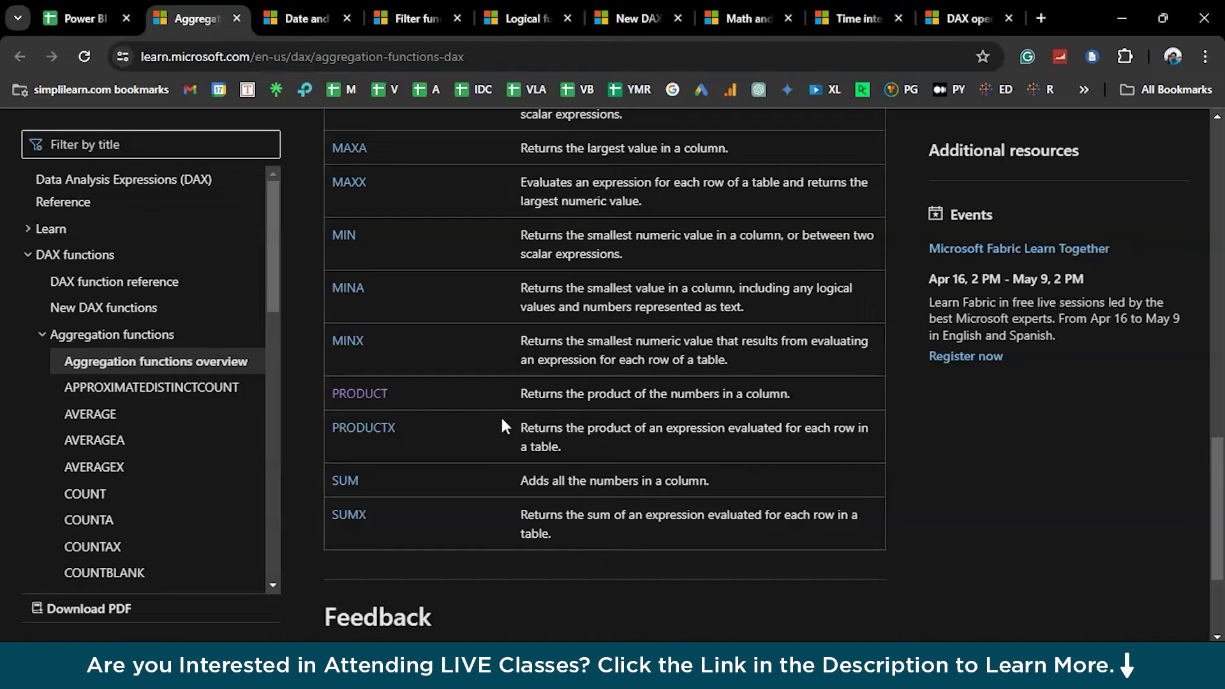
Switch to the Date and time functions article and scroll its table from CALENDAR to NOW
key(ctrl+Tab)
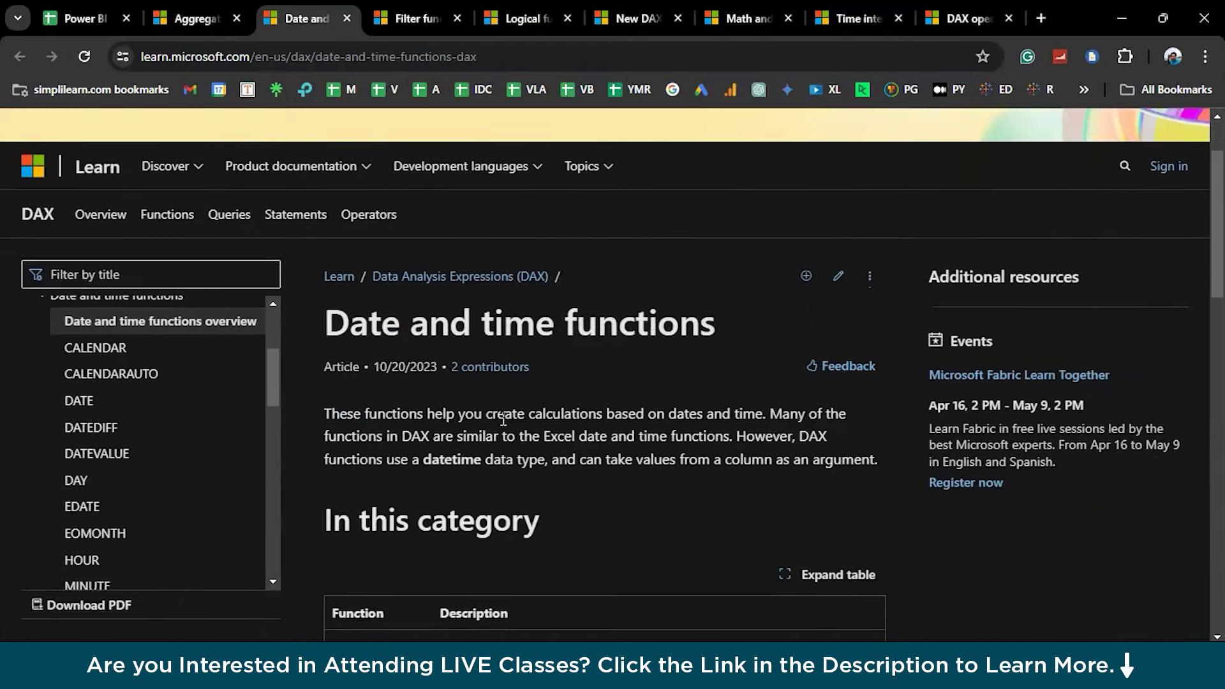
scroll(504, 420, down, 1)
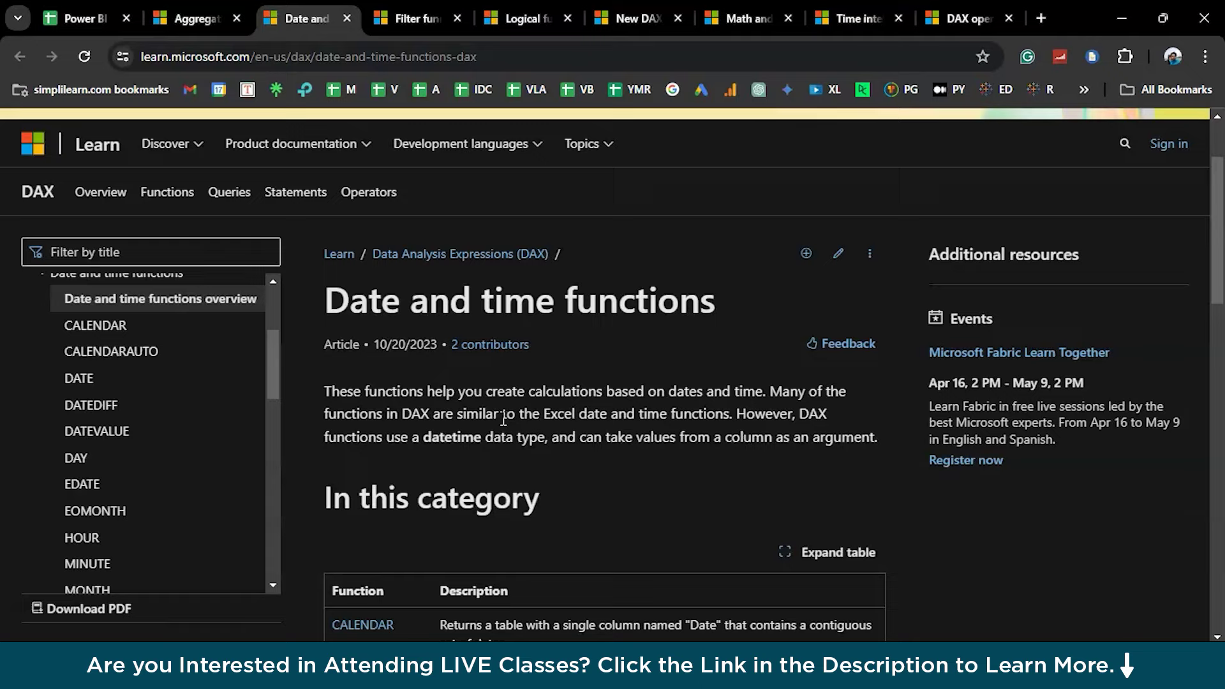
scroll(503, 419, down, 3)
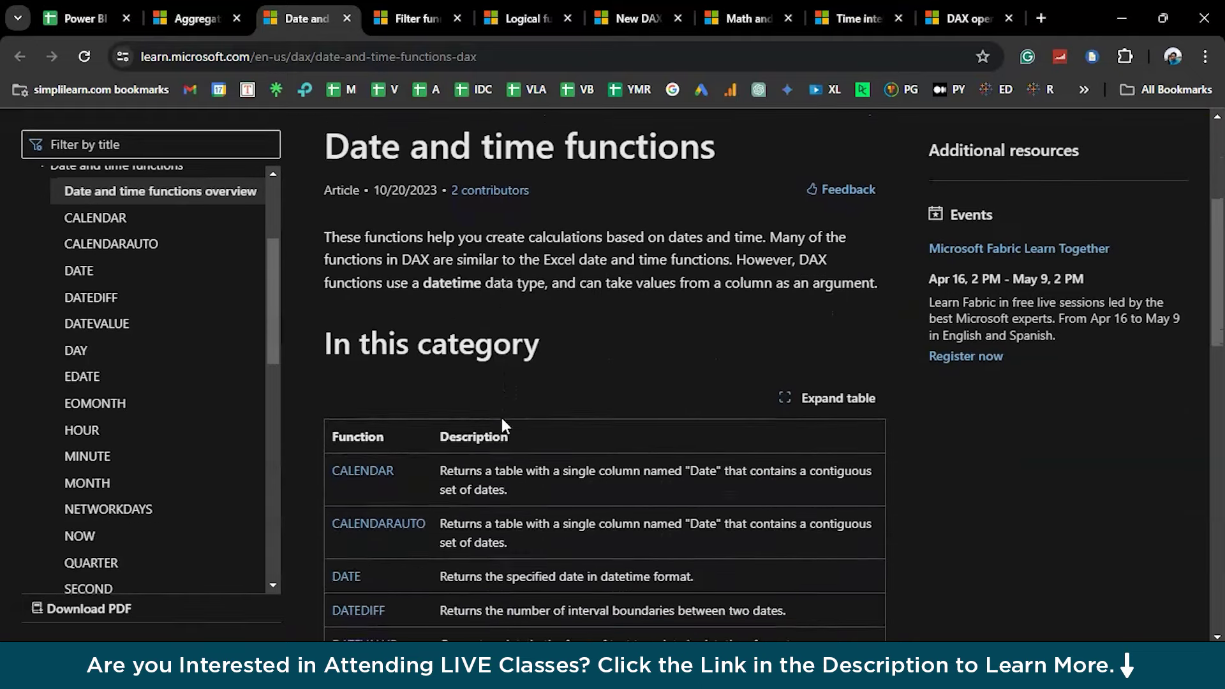
scroll(501, 418, down, 2)
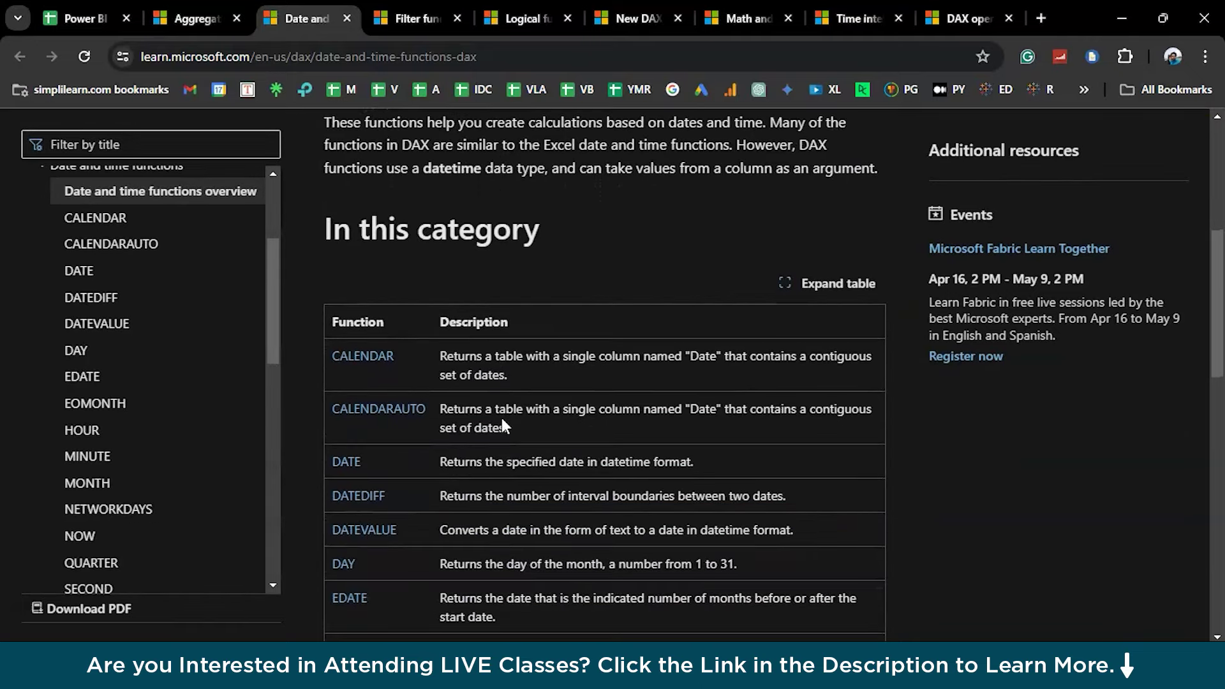
scroll(502, 420, down, 3)
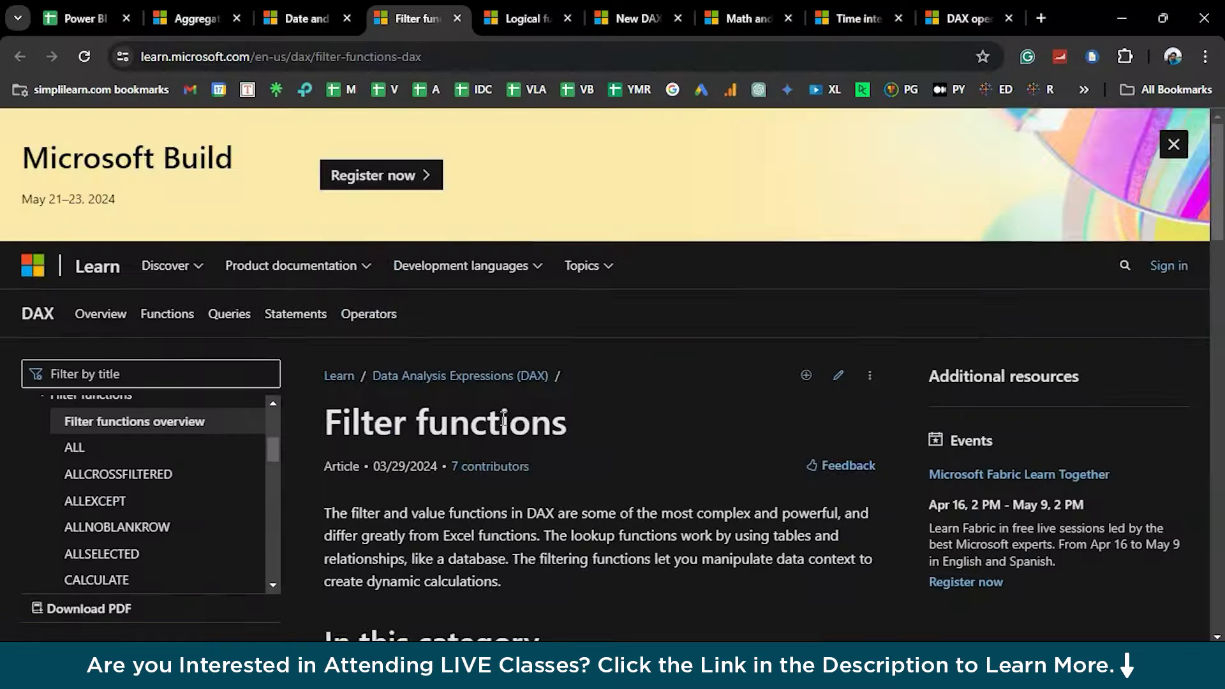
Scroll through the Filter functions table from ALL down to KEEPFILTERS
scroll(502, 419, down, 4)
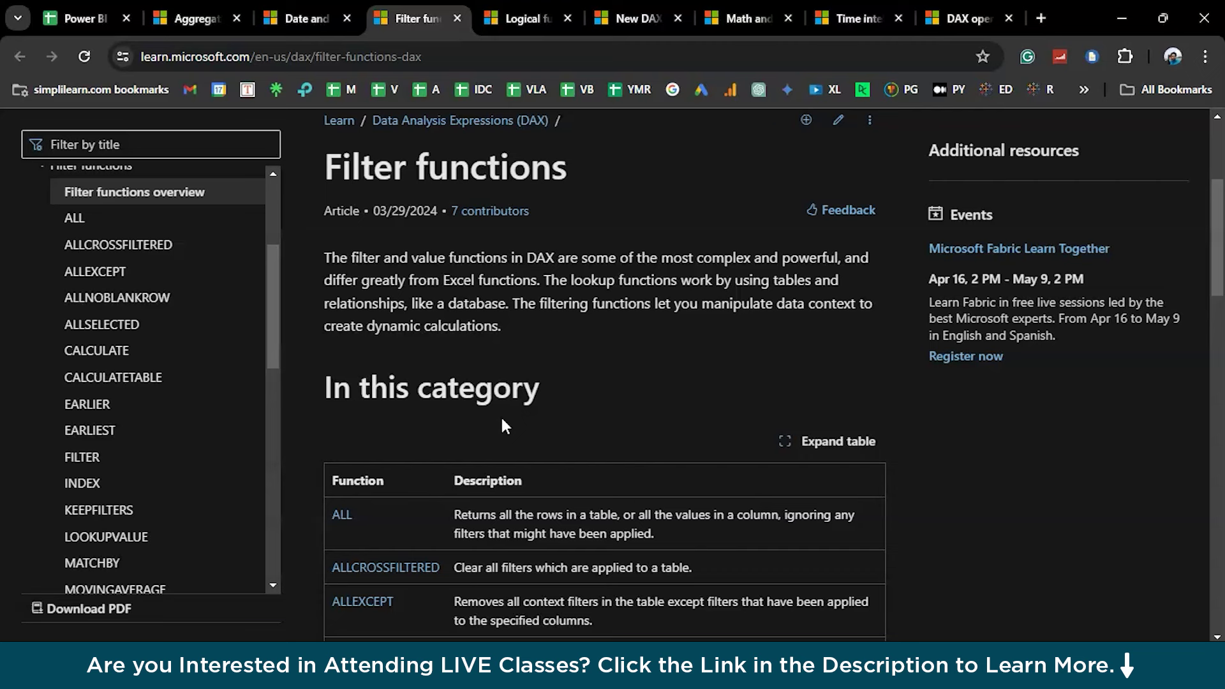
scroll(502, 421, down, 2)
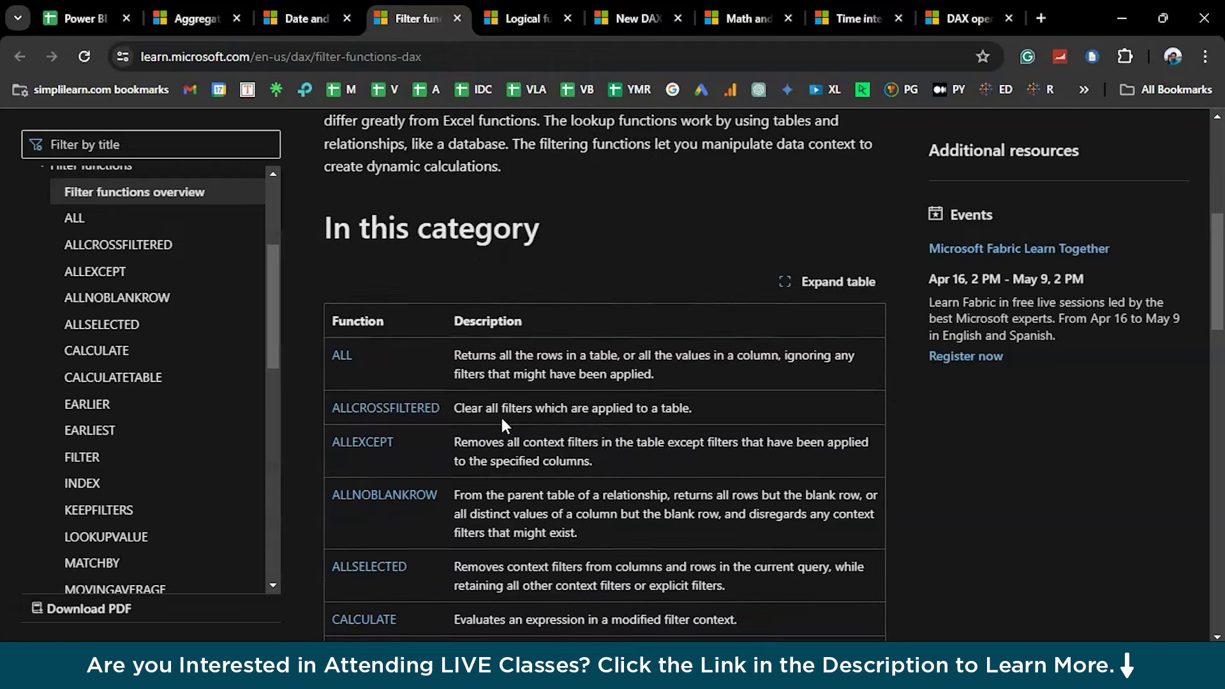
scroll(502, 416, down, 2)
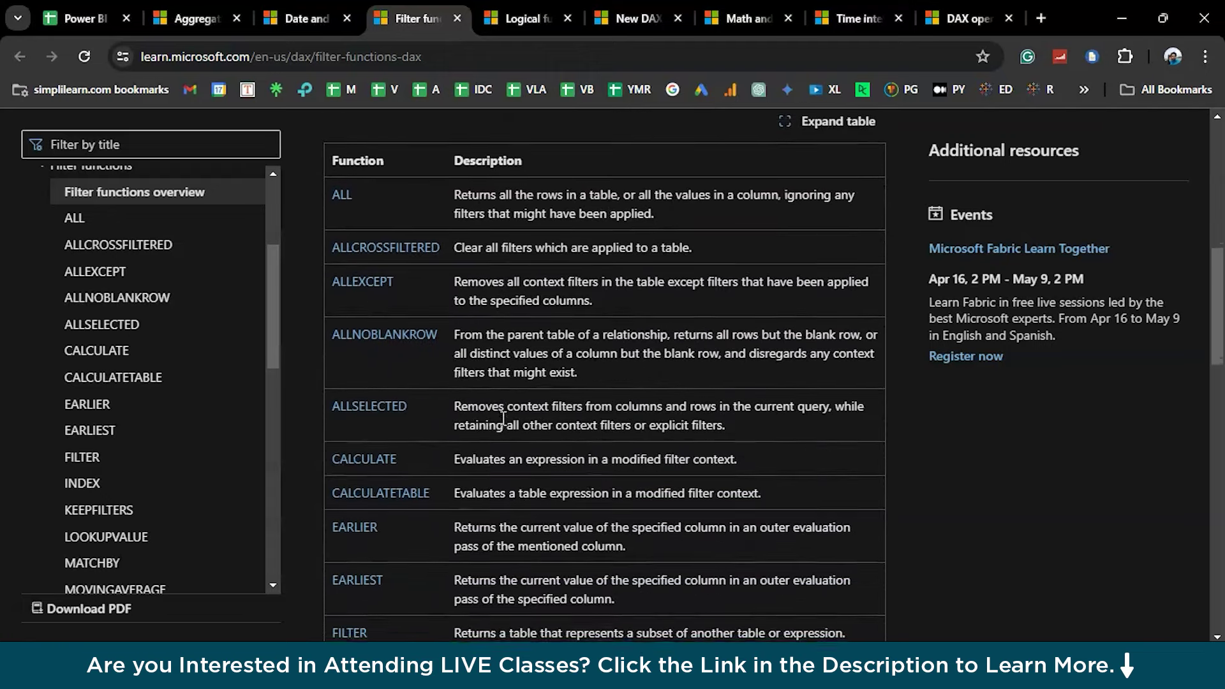
scroll(503, 417, down, 2)
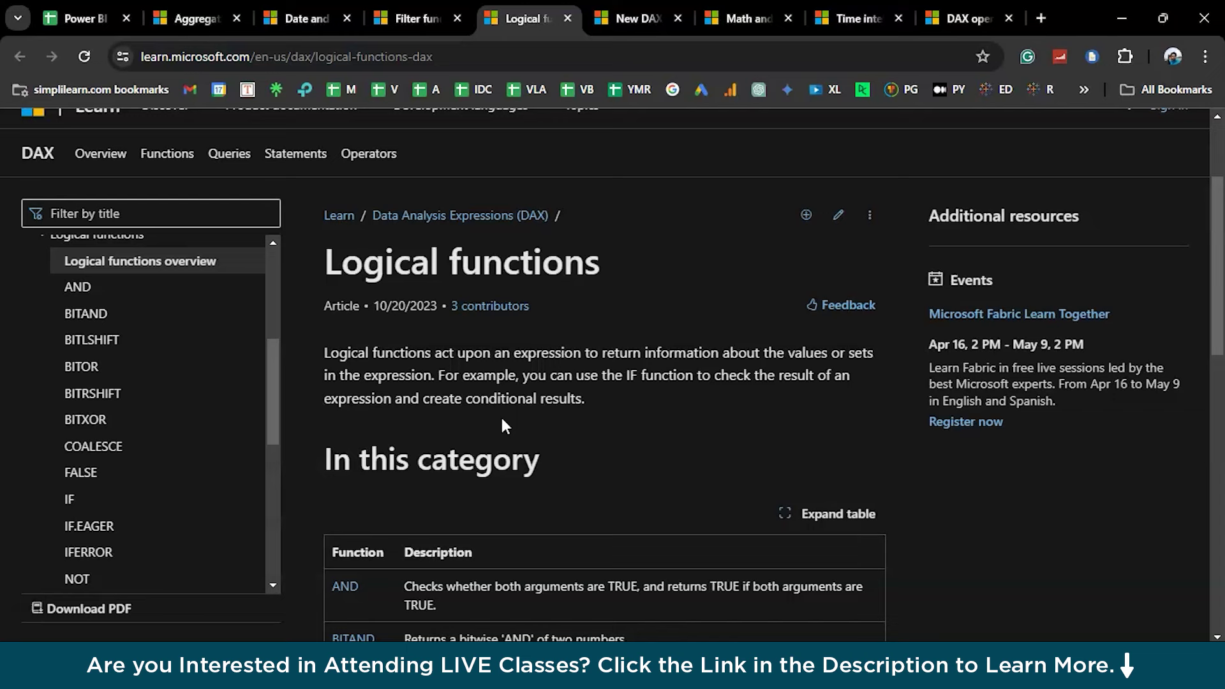
Scroll the Logical functions table from AND down to TRUE
scroll(503, 419, down, 2)
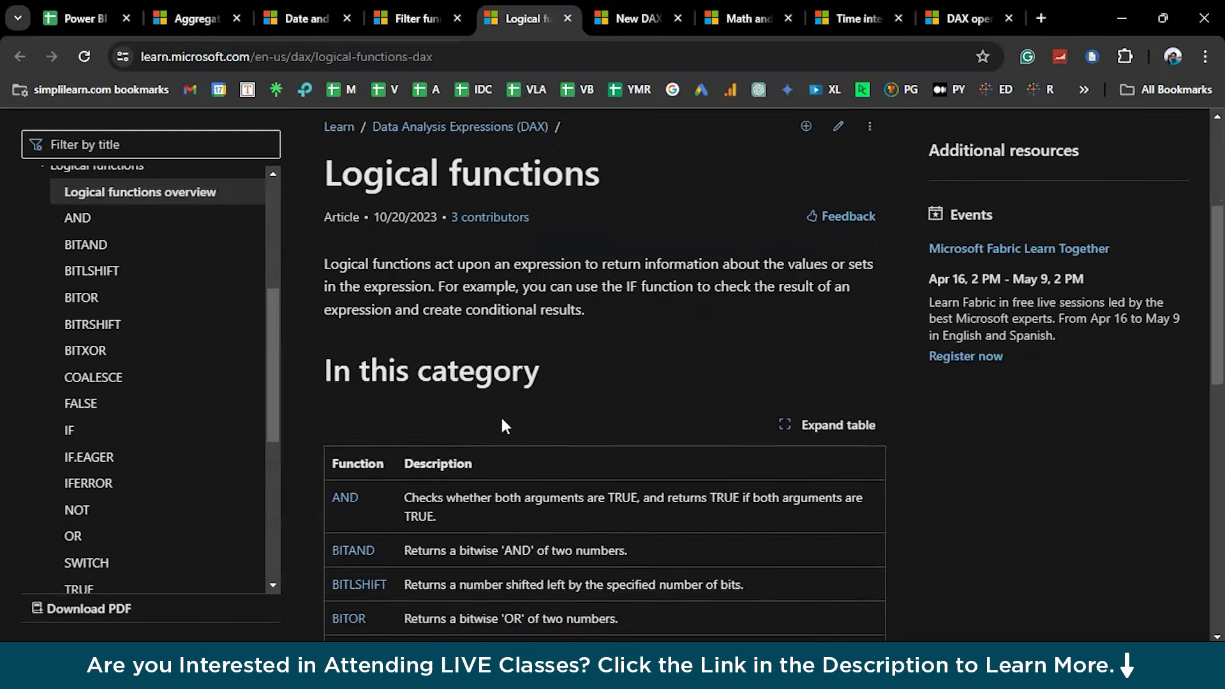
scroll(502, 419, down, 1)
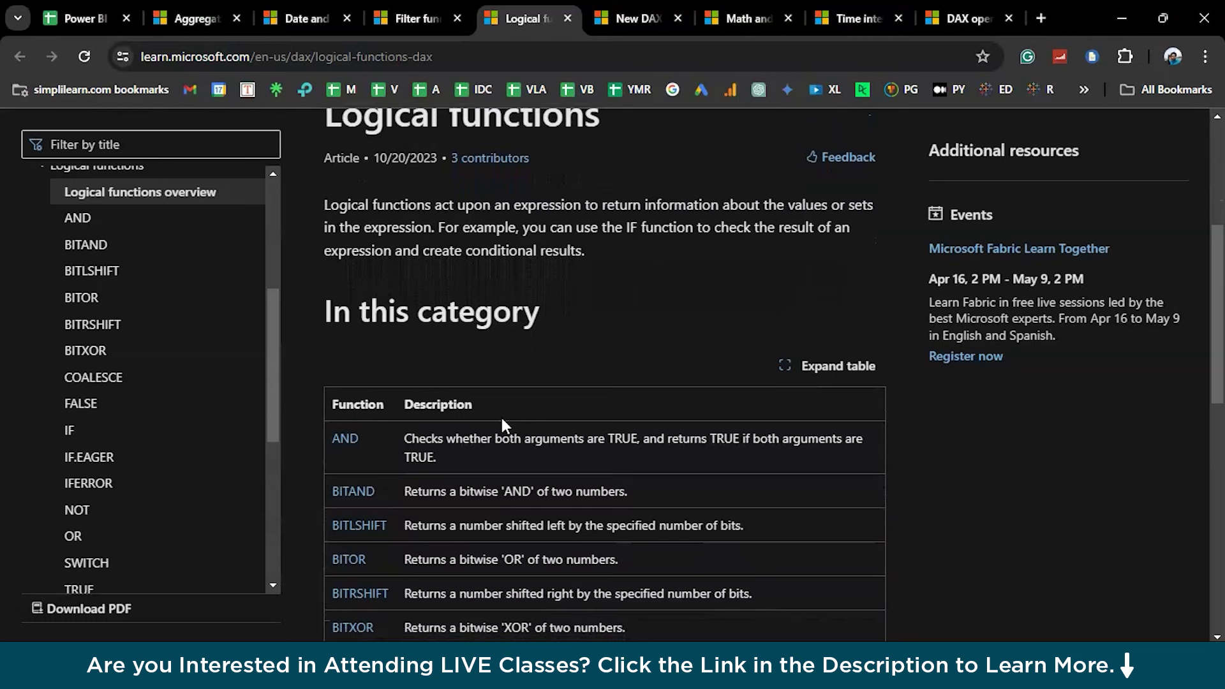
scroll(502, 418, down, 3)
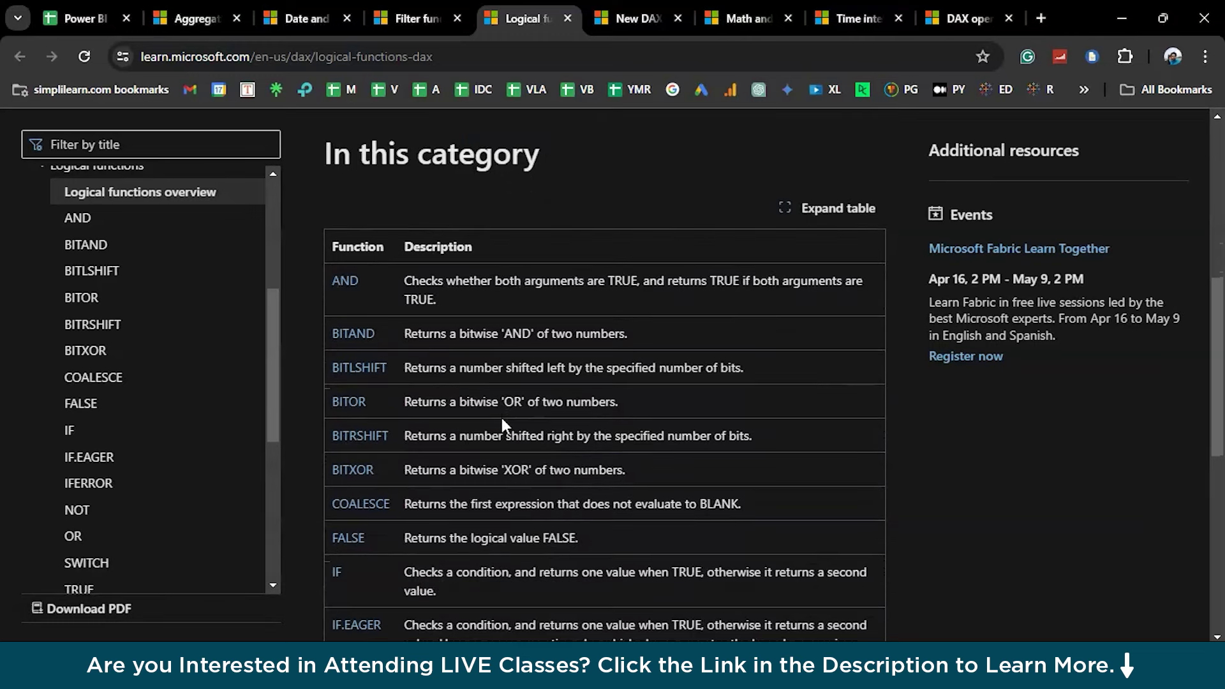
scroll(501, 419, down, 5)
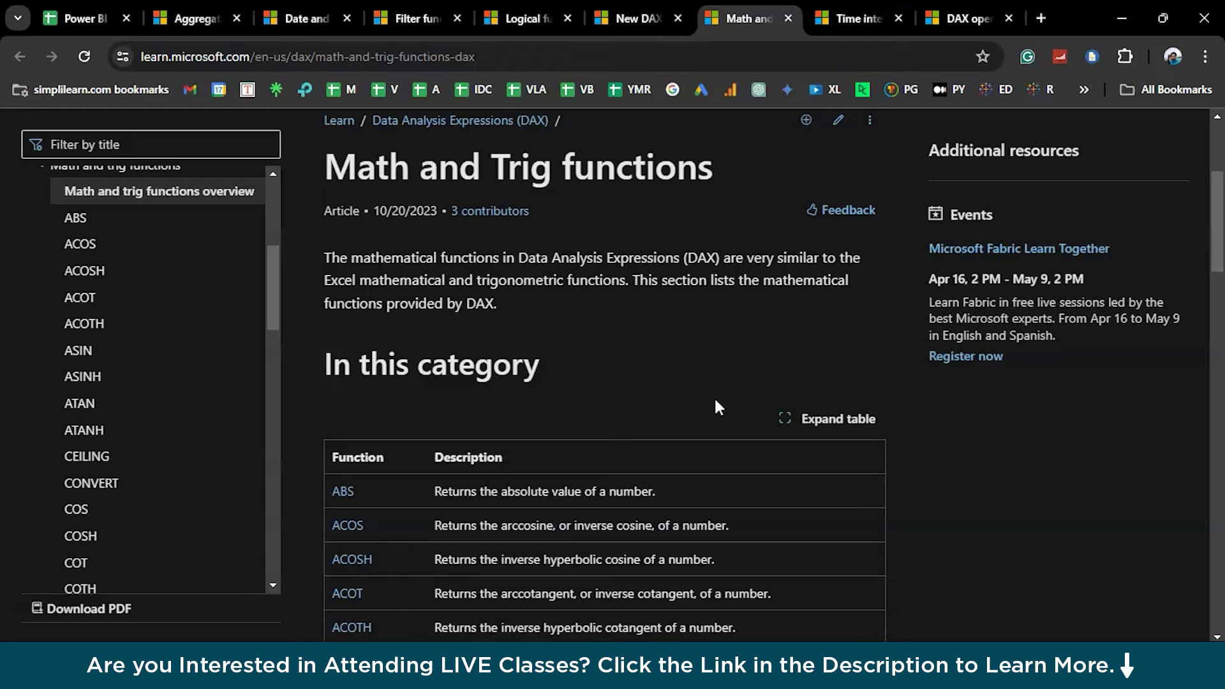
Scroll the Math and Trig table, then the Time intelligence article down to CLOSINGBALANCEMONTH
scroll(714, 400, down, 3)
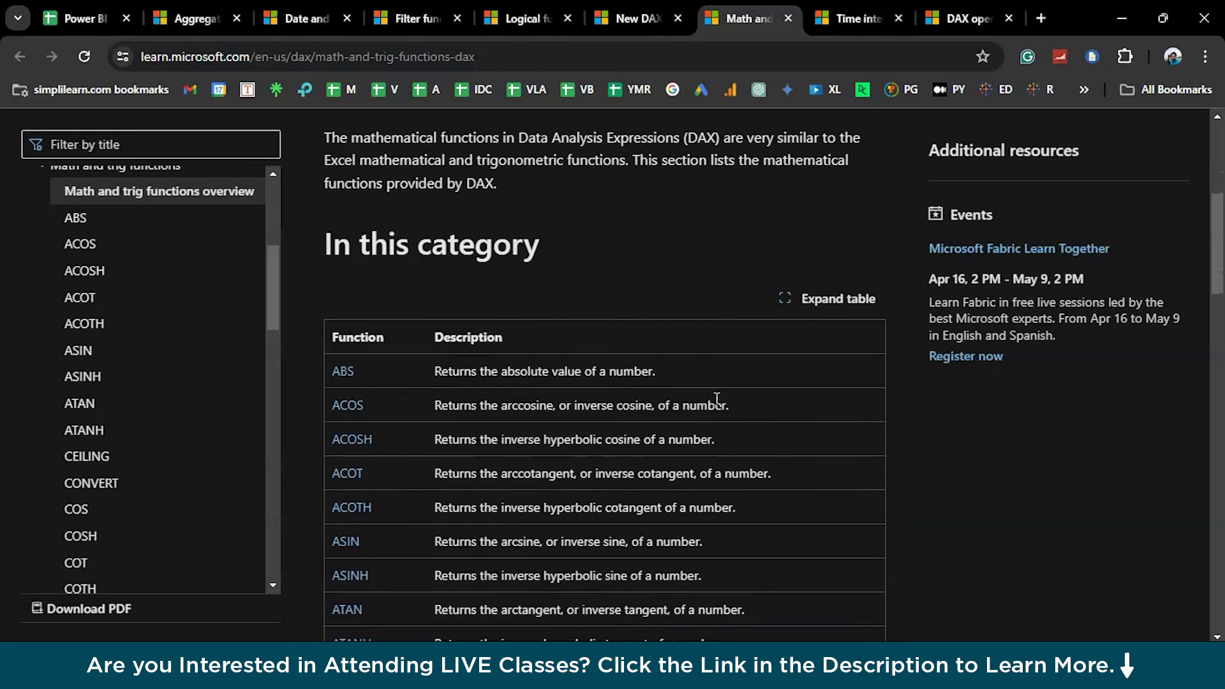
scroll(715, 402, down, 2)
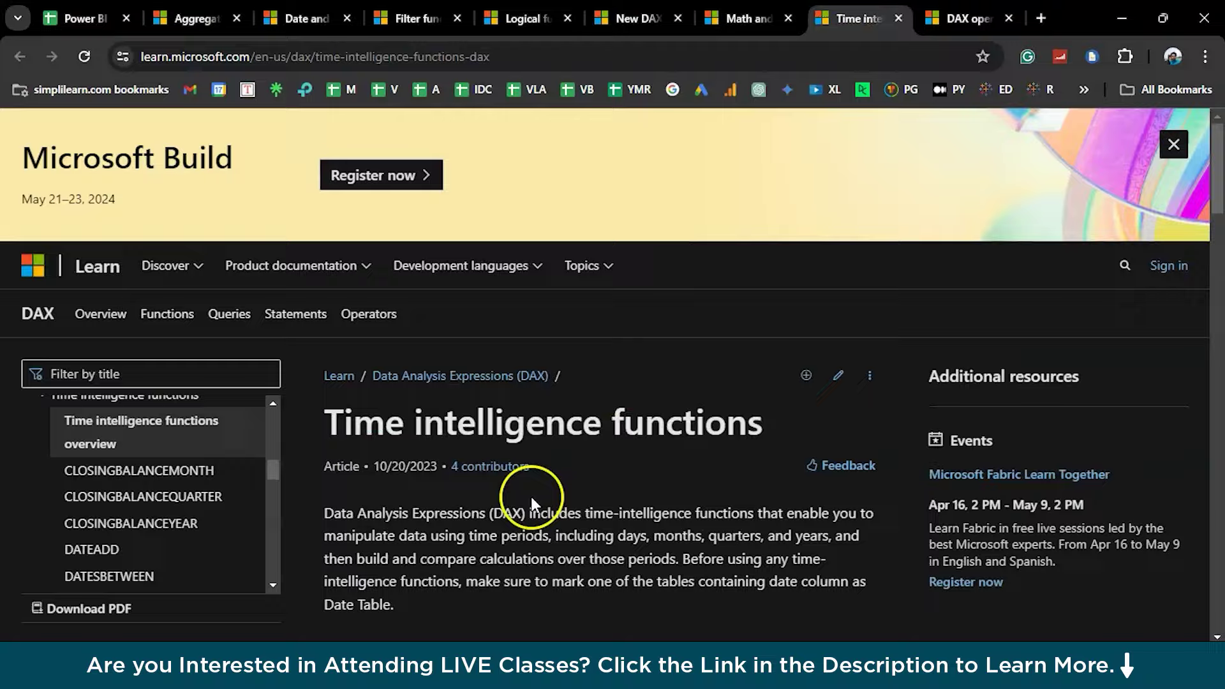
scroll(530, 497, down, 3)
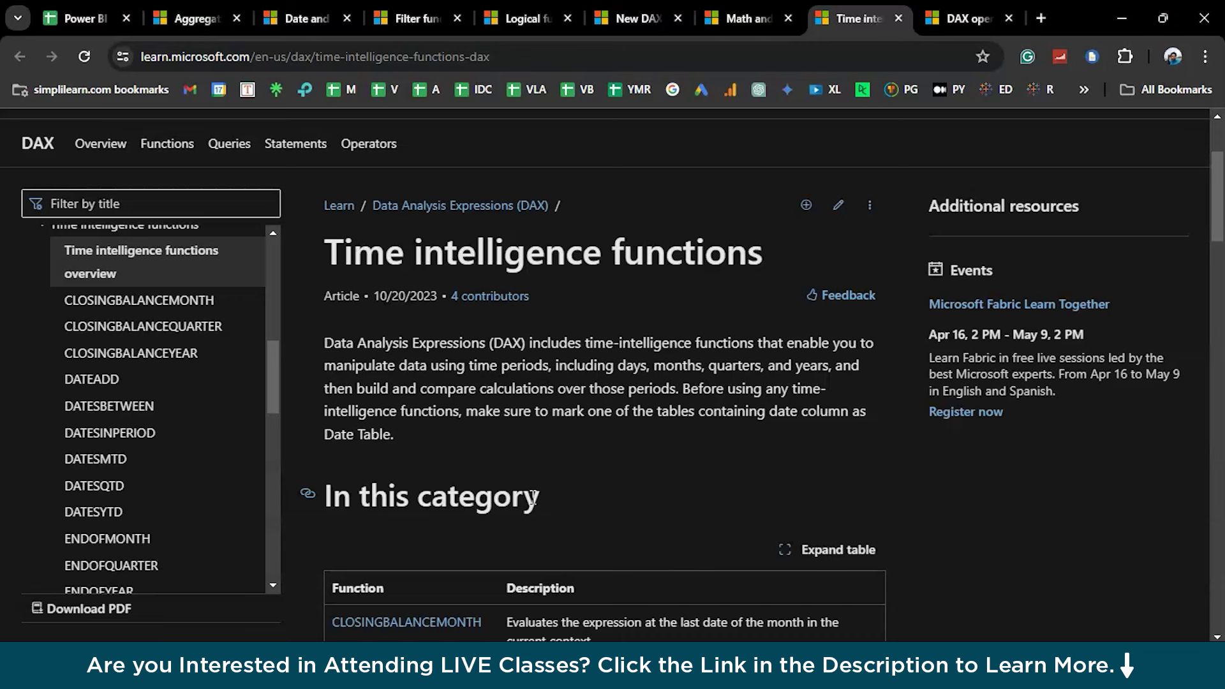
scroll(533, 498, down, 2)
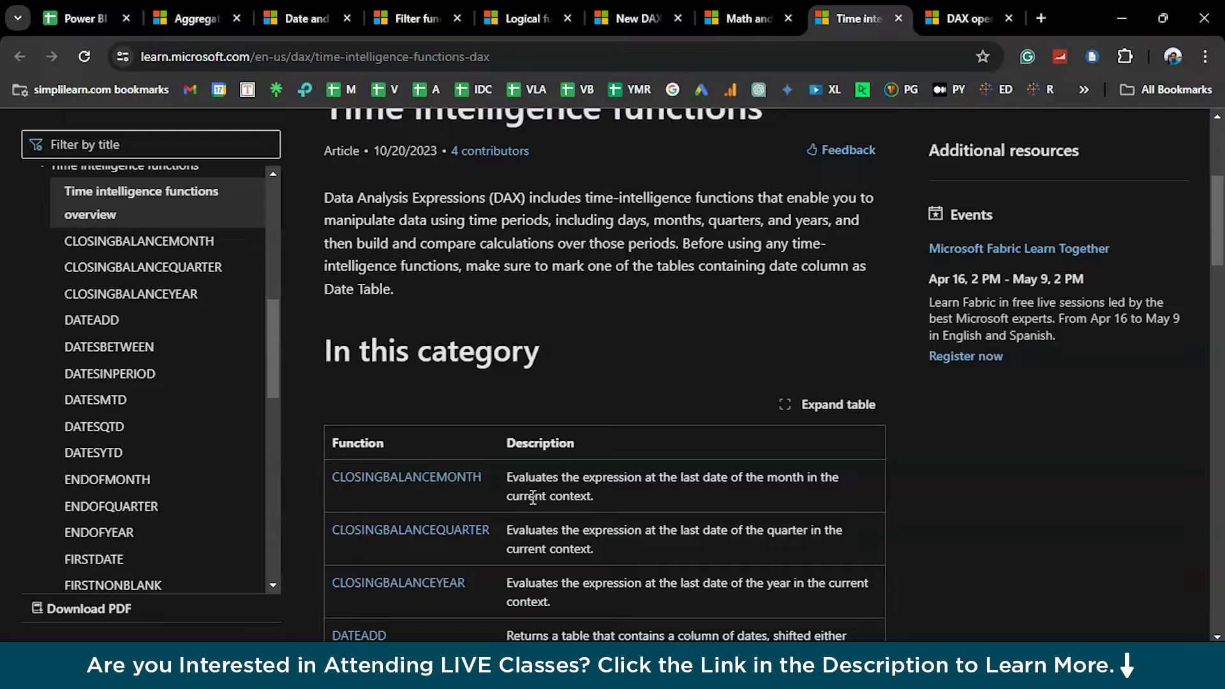
Switch to the DAX operators article and scroll to the arithmetic operators, addition through exponentiation
key(ctrl+Tab)
scroll(532, 496, down, 5)
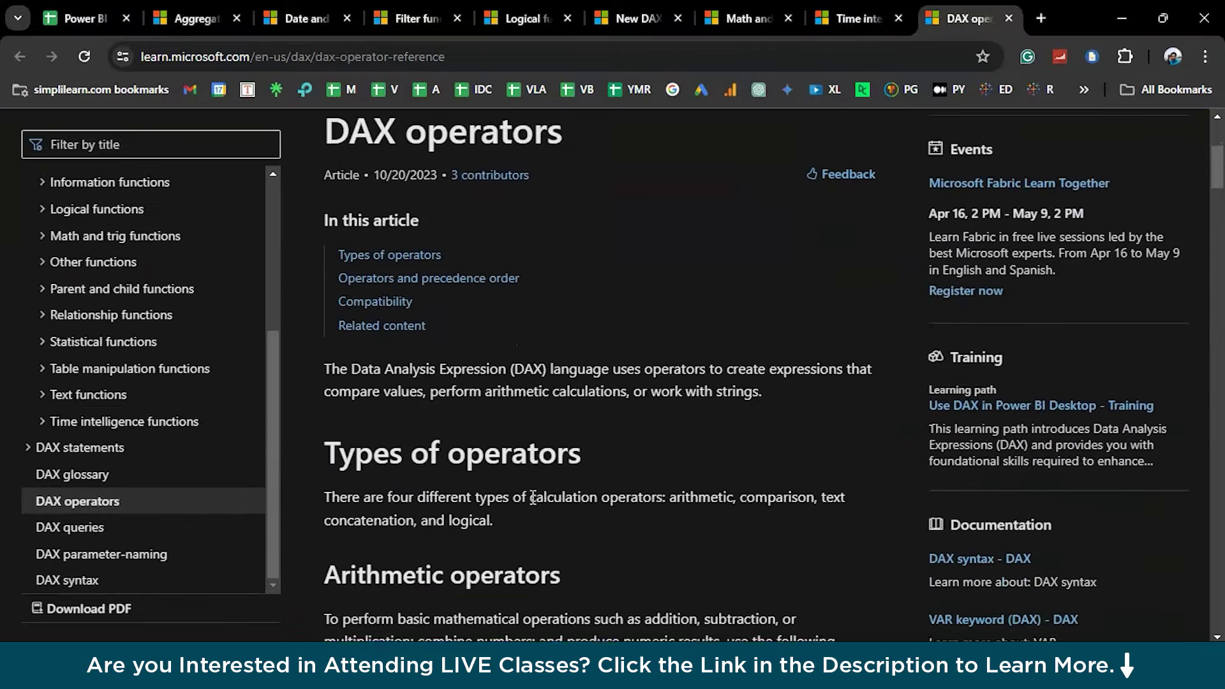
scroll(532, 496, down, 2)
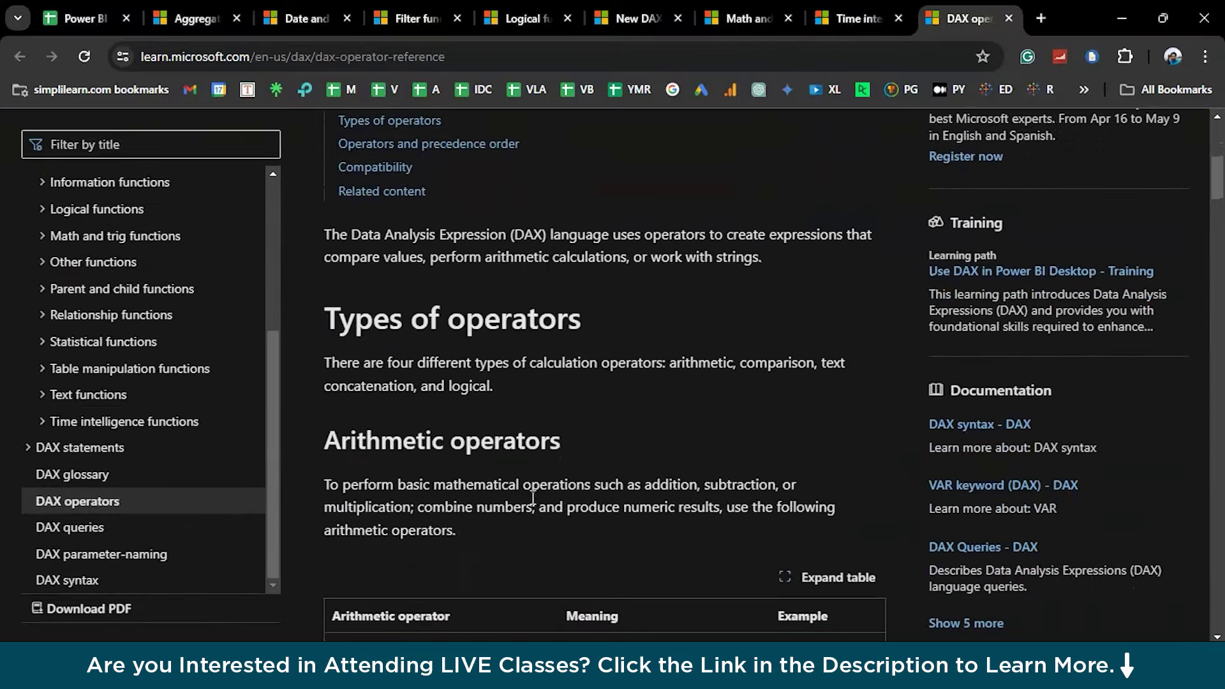
scroll(532, 498, down, 1)
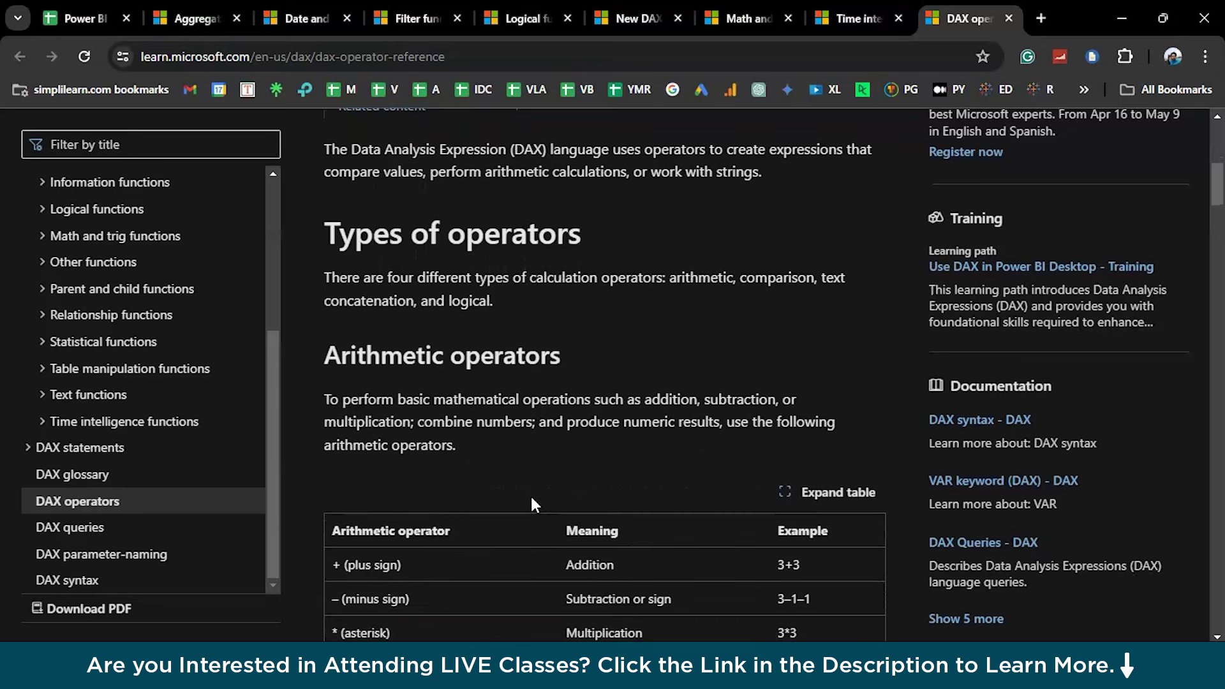
scroll(532, 504, down, 3)
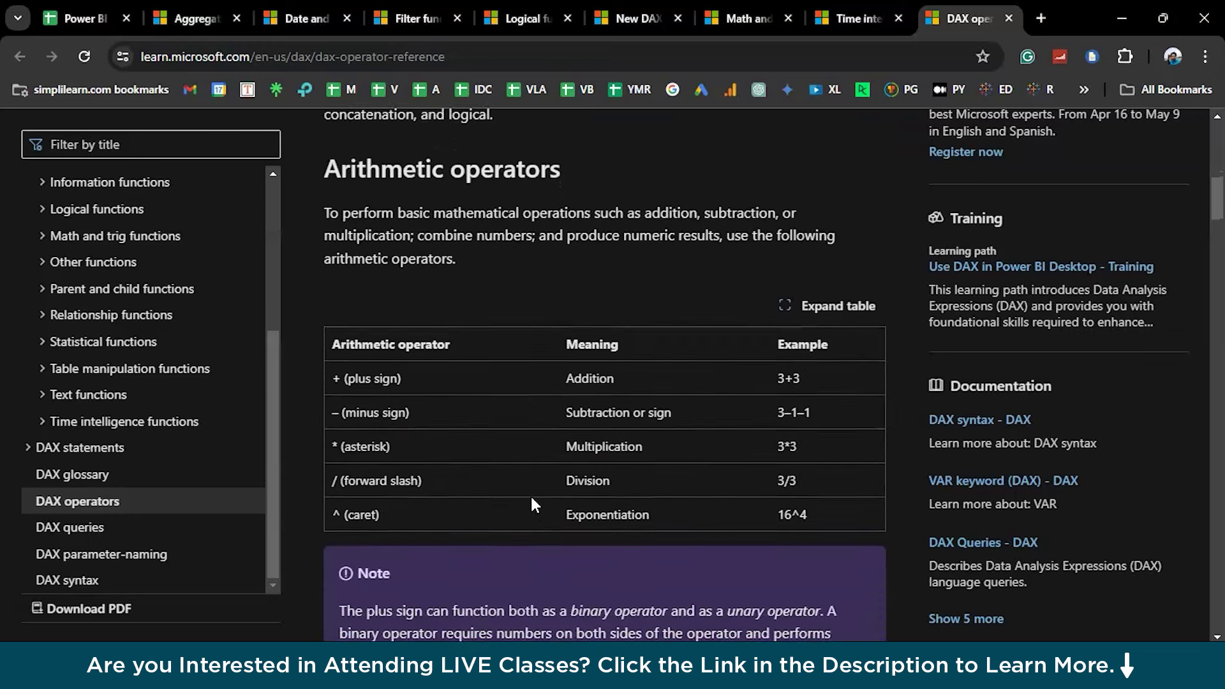
scroll(532, 504, down, 1)
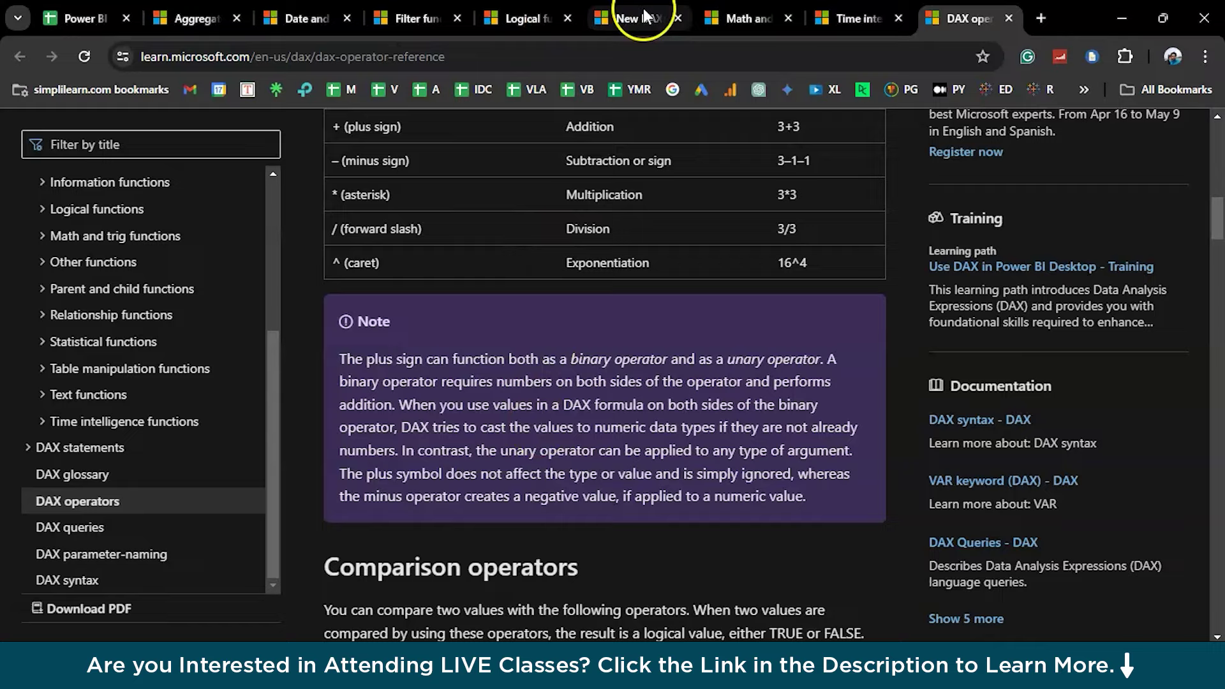
Open the New DAX functions article, scroll to New functions, then return to Power BI Desktop
click(643, 18)
scroll(446, 523, down, 3)
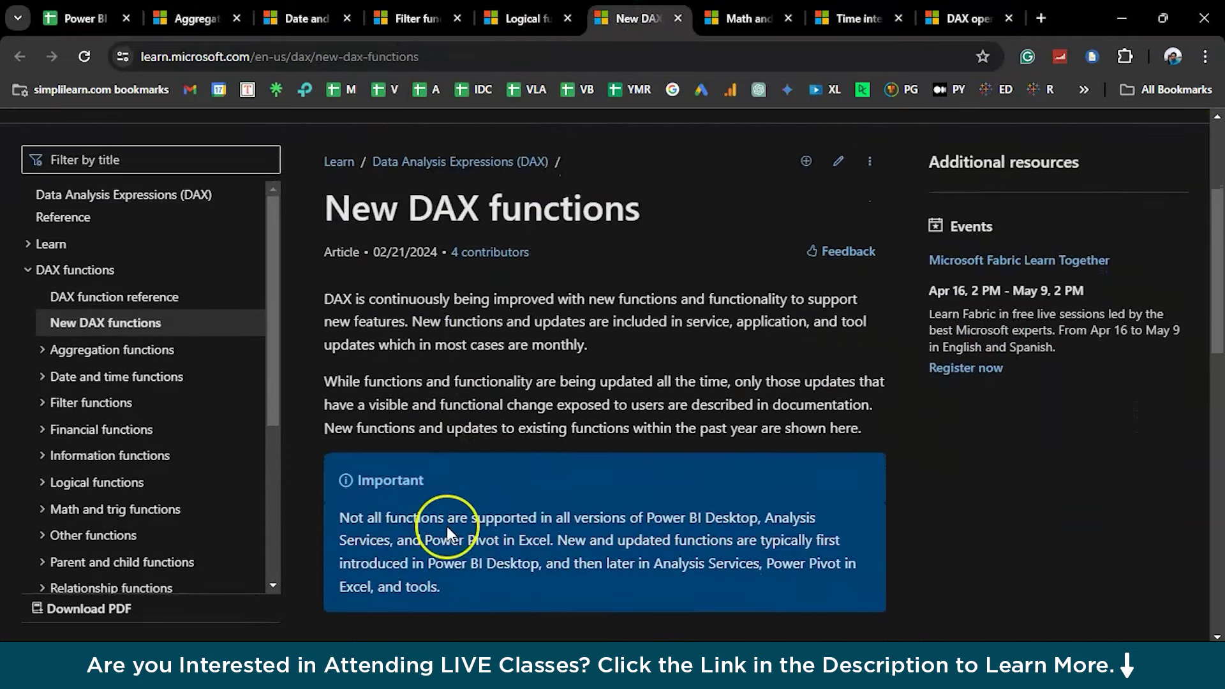
scroll(447, 527, down, 2)
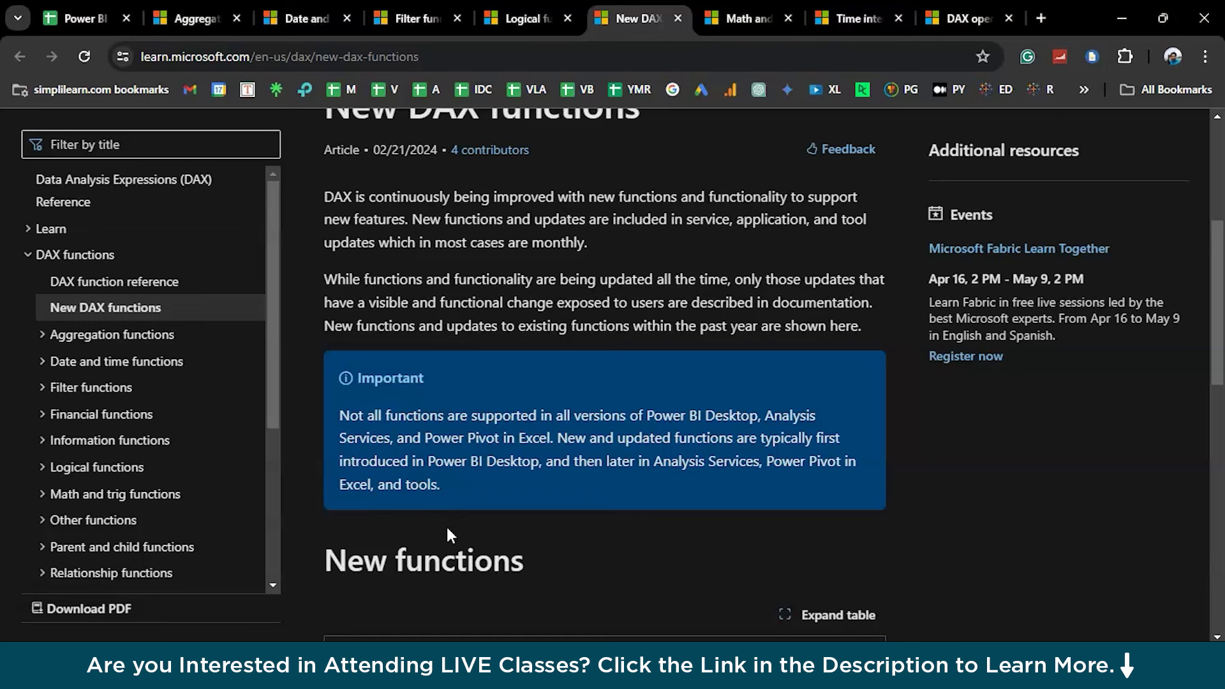
key(alt+Tab)
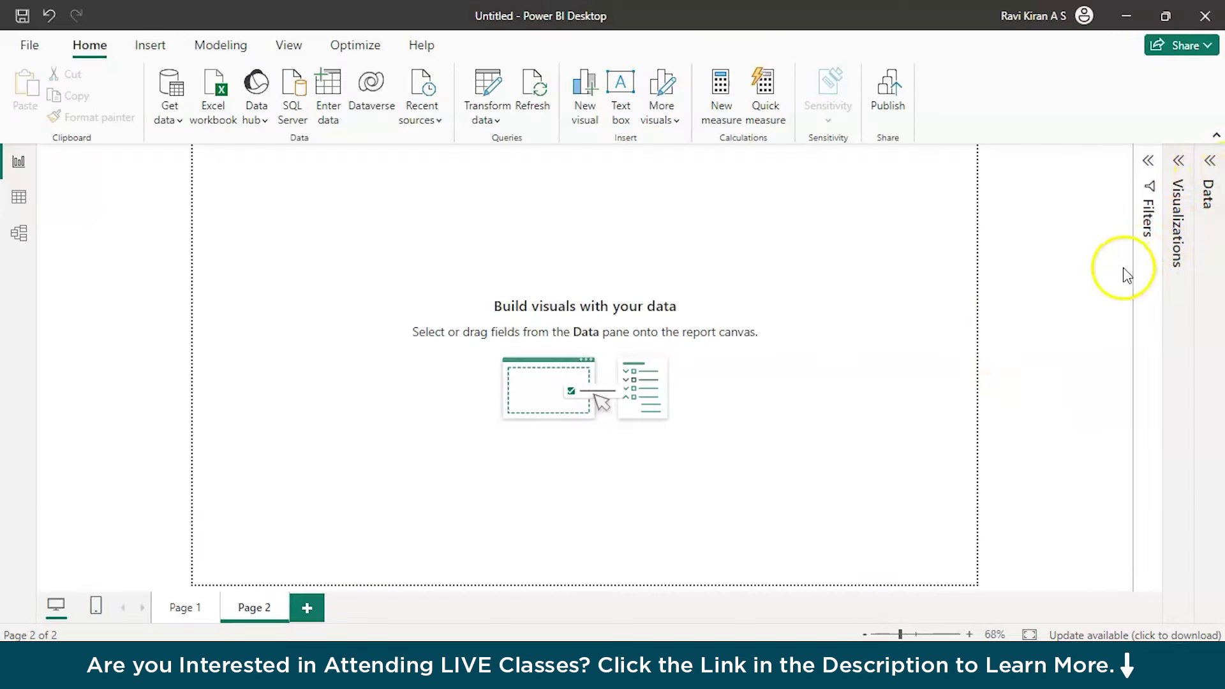
Scroll the Data table right to the Rate column and check Sub-Category's 17 distinct values
click(1212, 162)
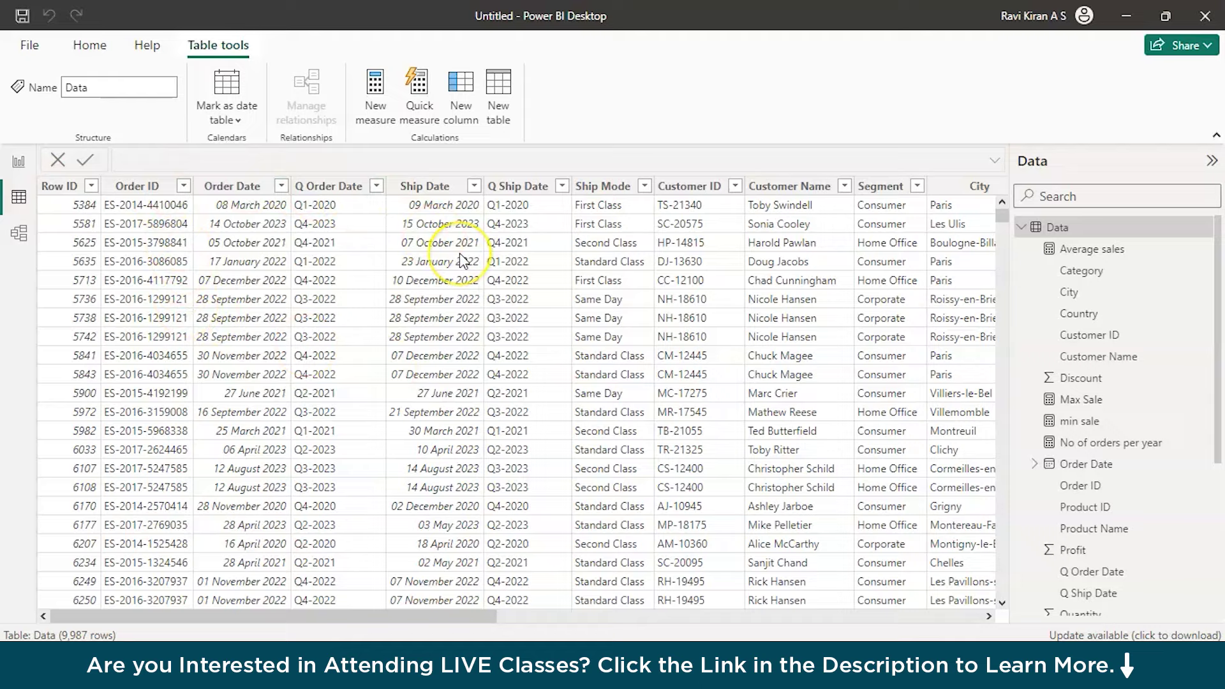
scroll(463, 261, right, 3)
scroll(462, 261, right, 4)
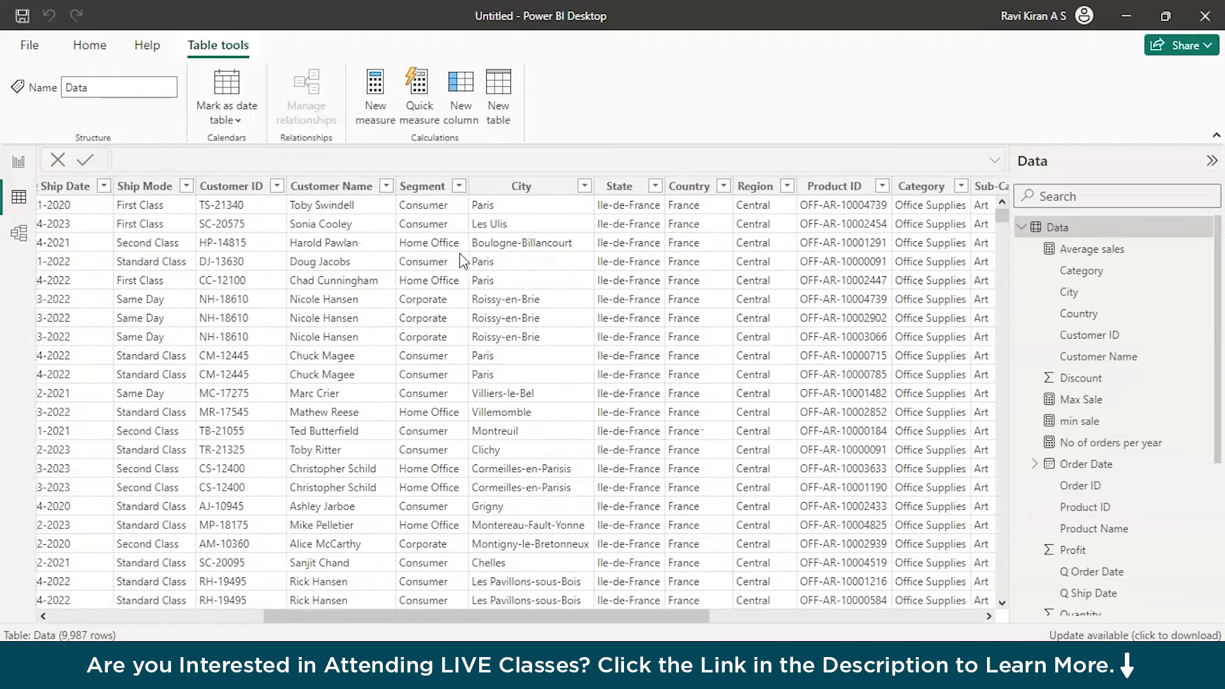
scroll(460, 255, right, 6)
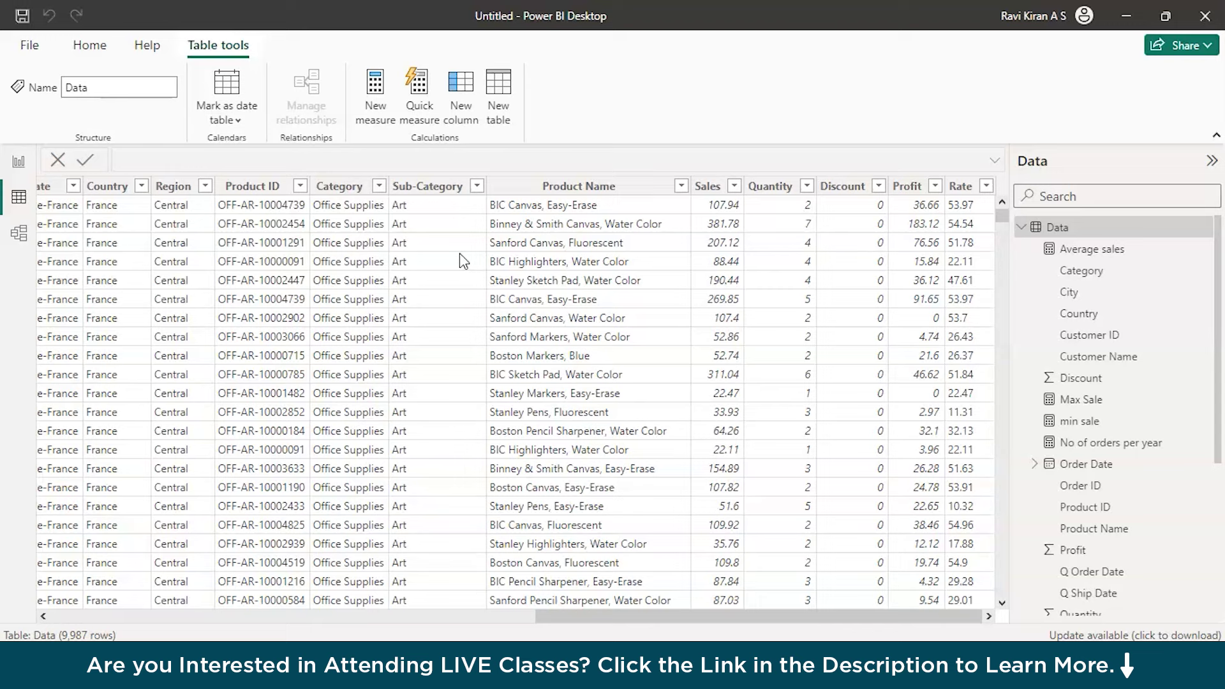
click(428, 336)
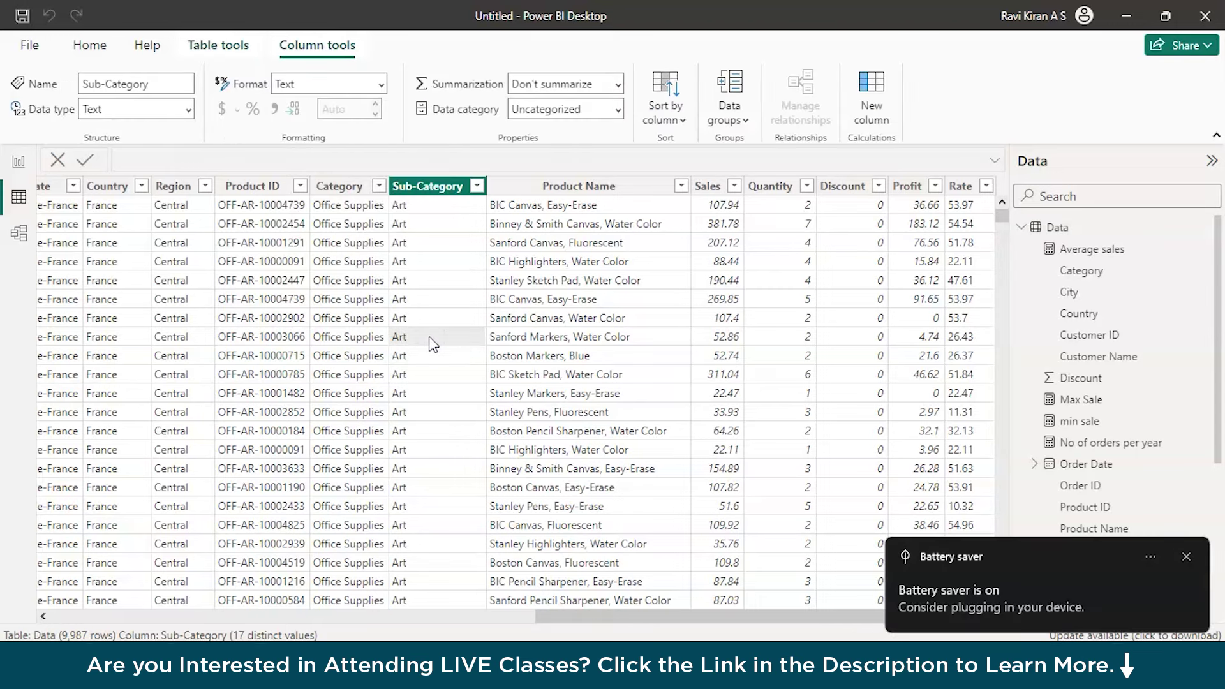
key(alt+Tab)
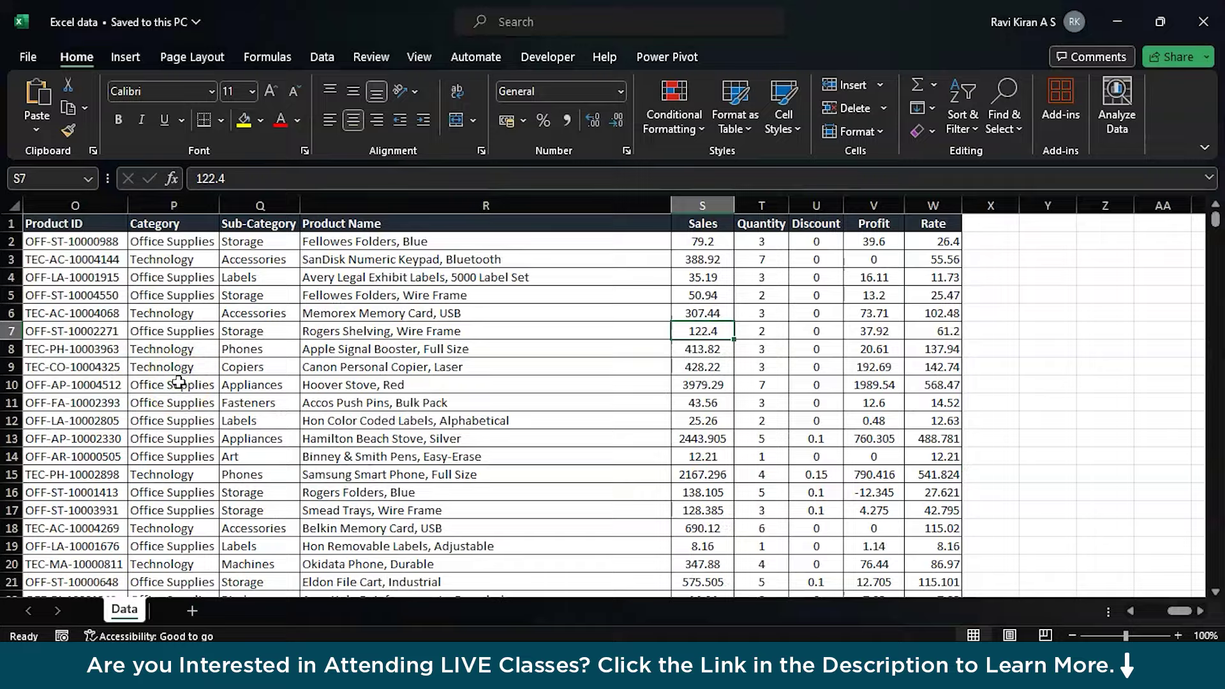
scroll(310, 380, left, 10)
scroll(311, 380, left, 3)
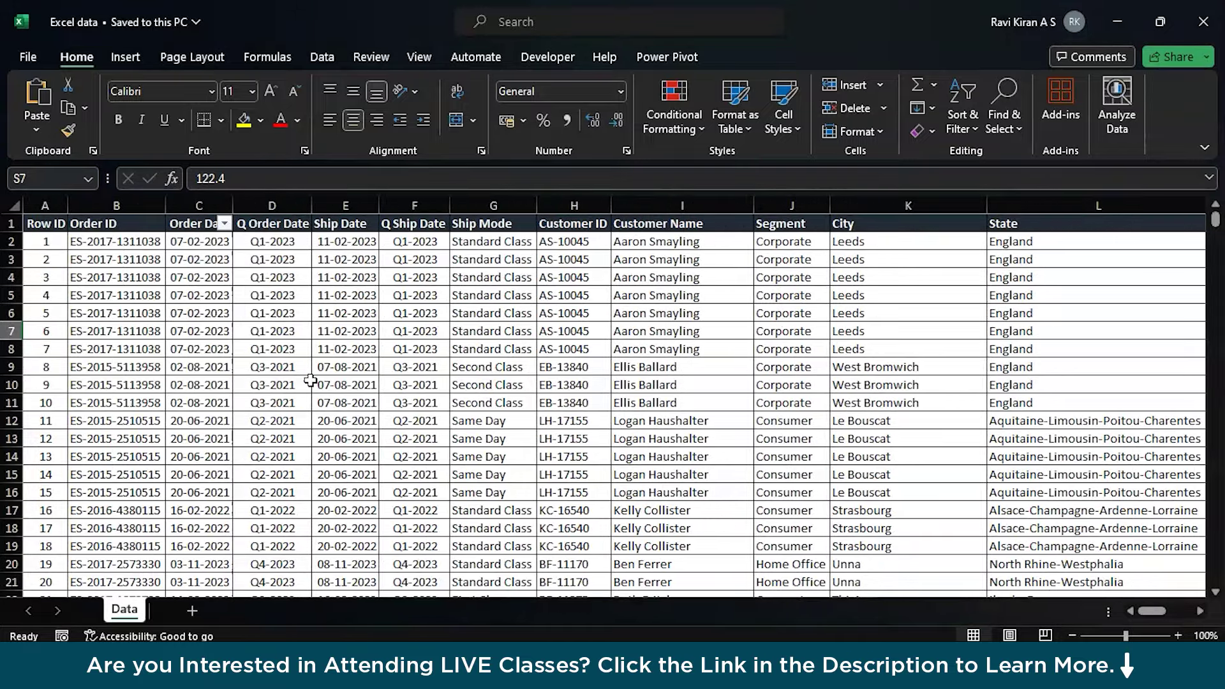
scroll(311, 380, right, 8)
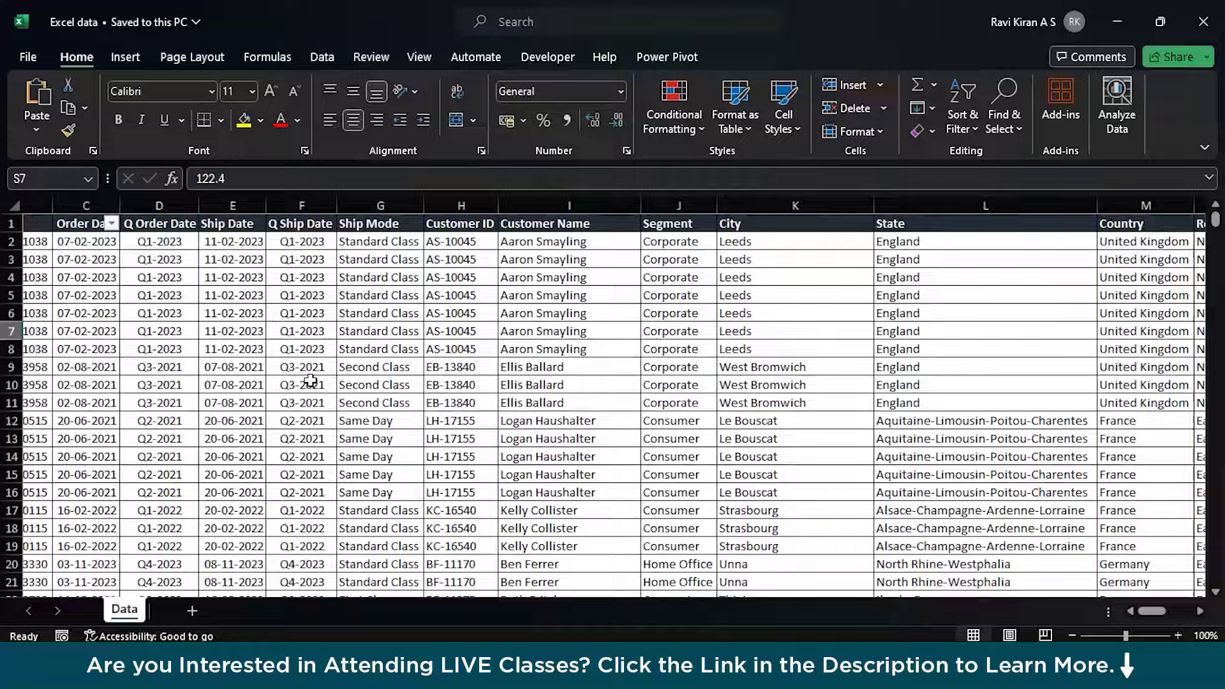
scroll(311, 380, right, 4)
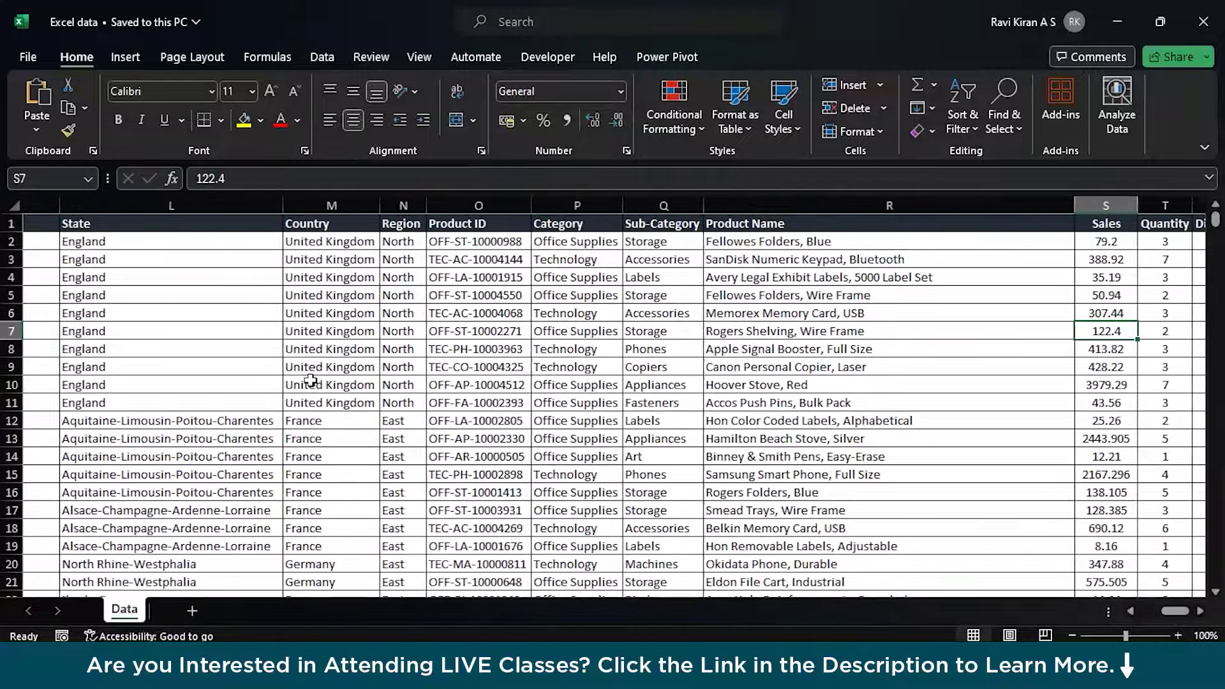
scroll(311, 380, left, 8)
scroll(311, 380, right, 1)
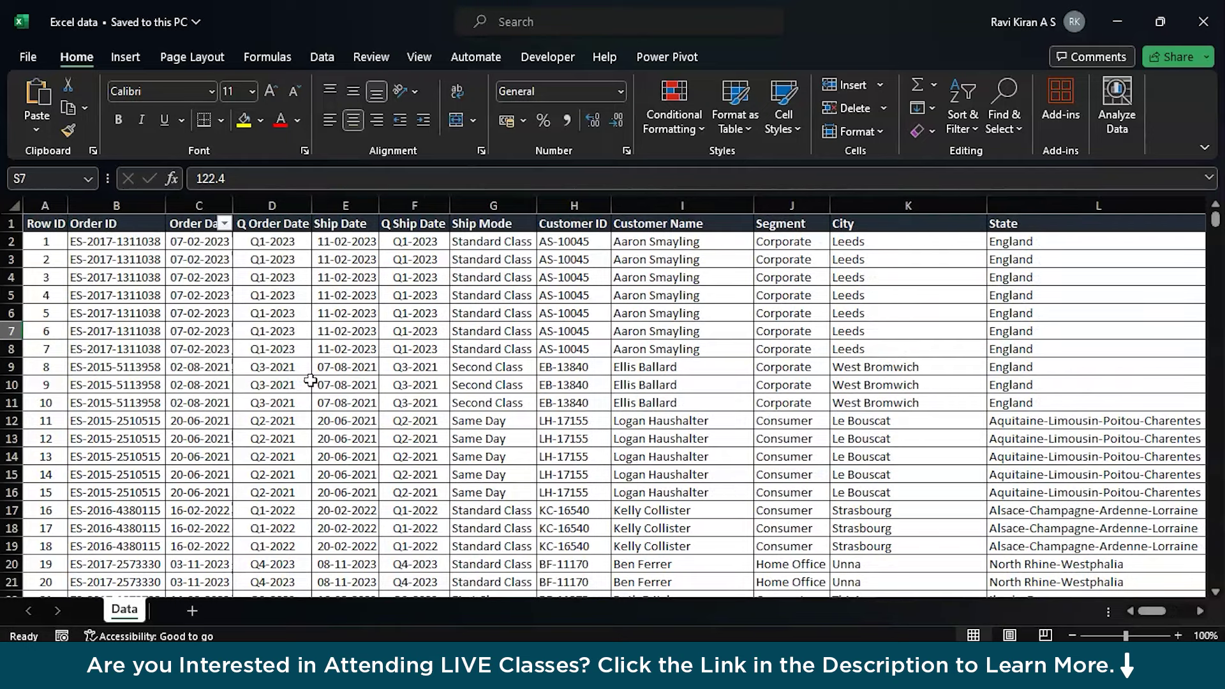
scroll(774, 383, right, 6)
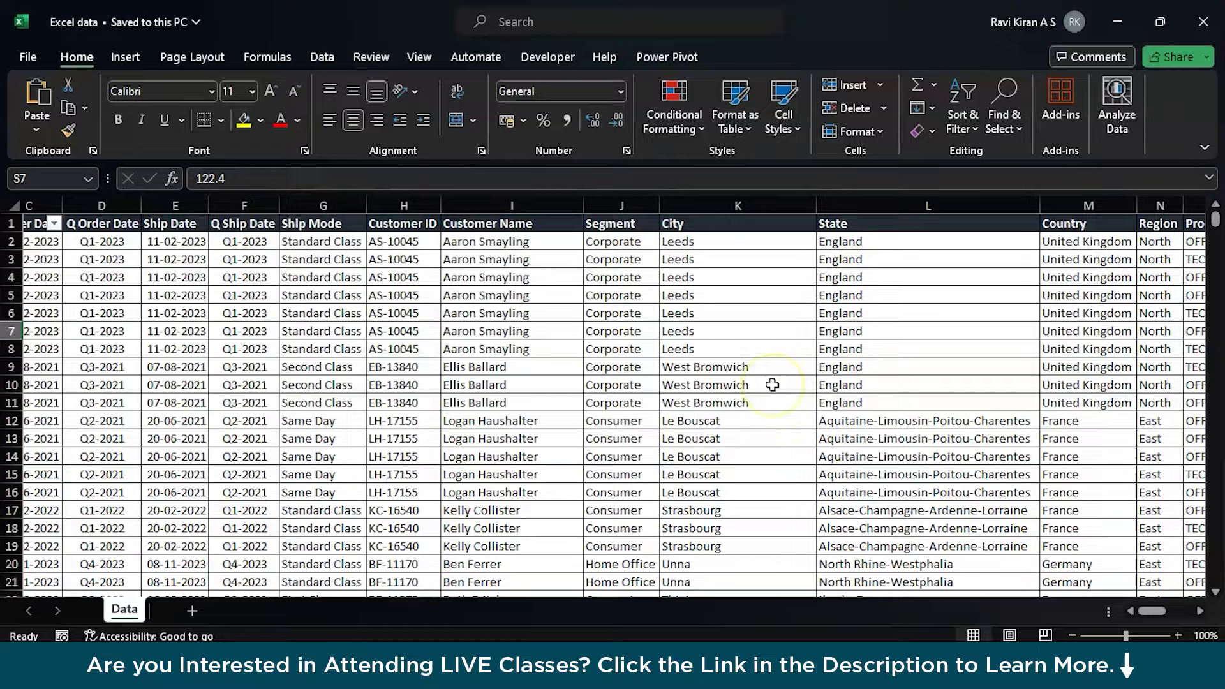
scroll(773, 385, right, 3)
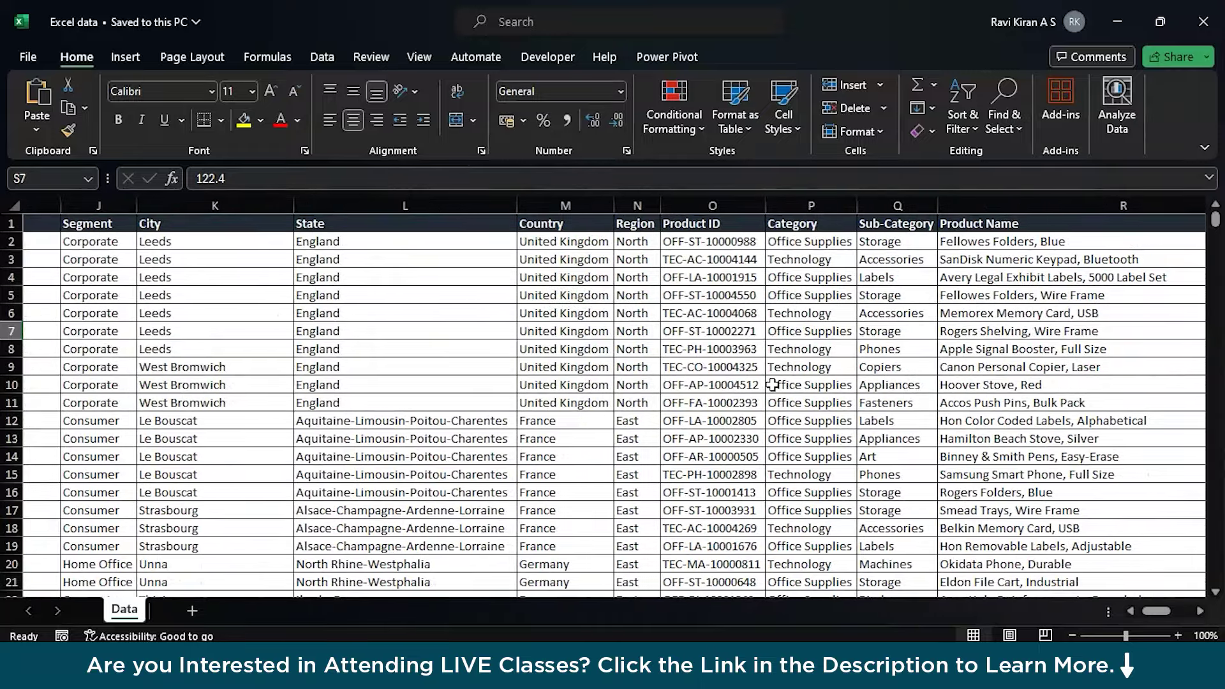
scroll(773, 385, left, 3)
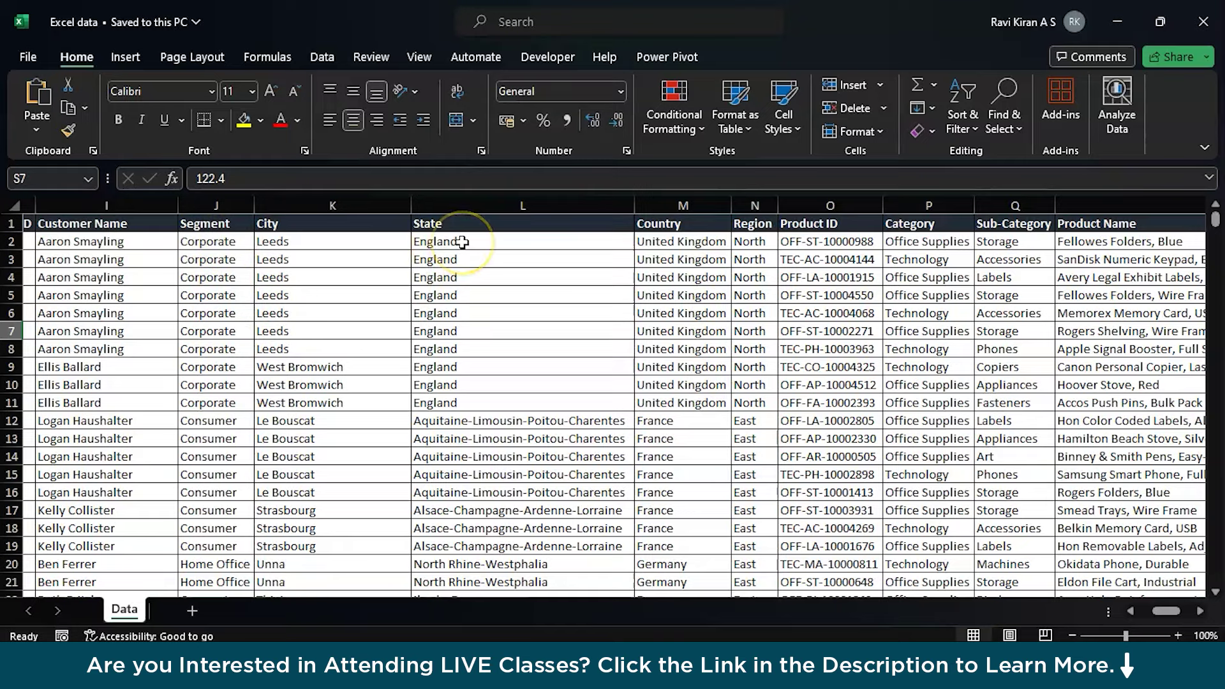
scroll(462, 243, right, 1)
scroll(461, 242, right, 2)
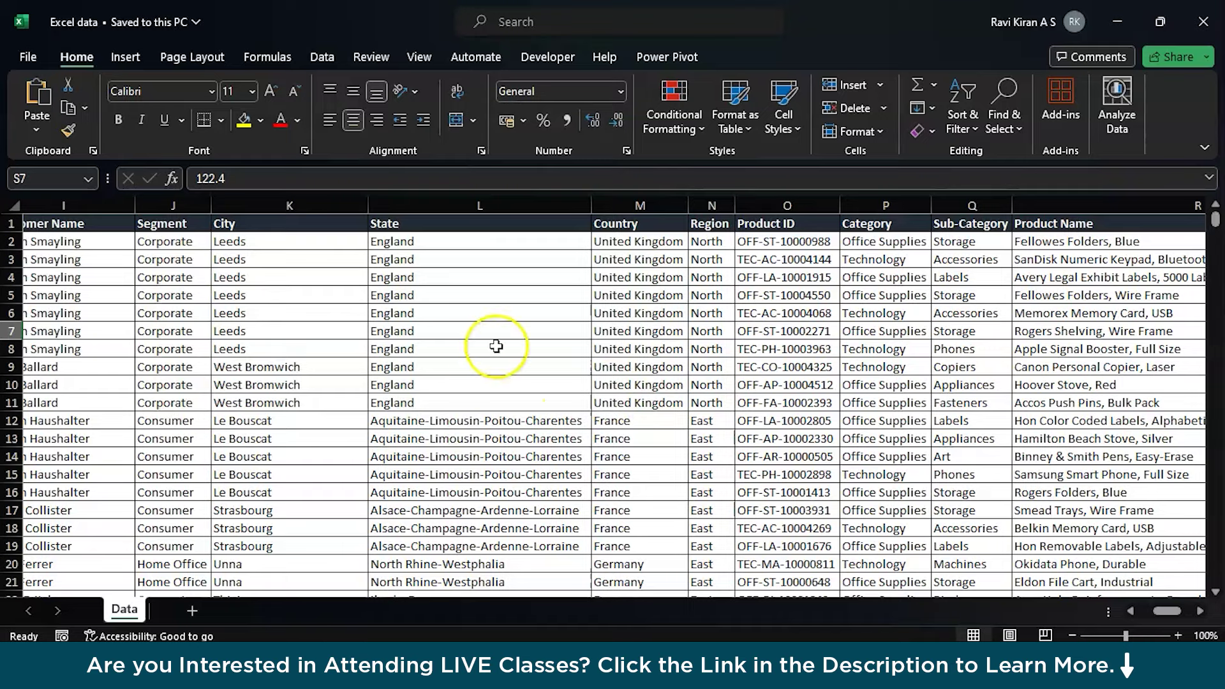
scroll(494, 346, left, 5)
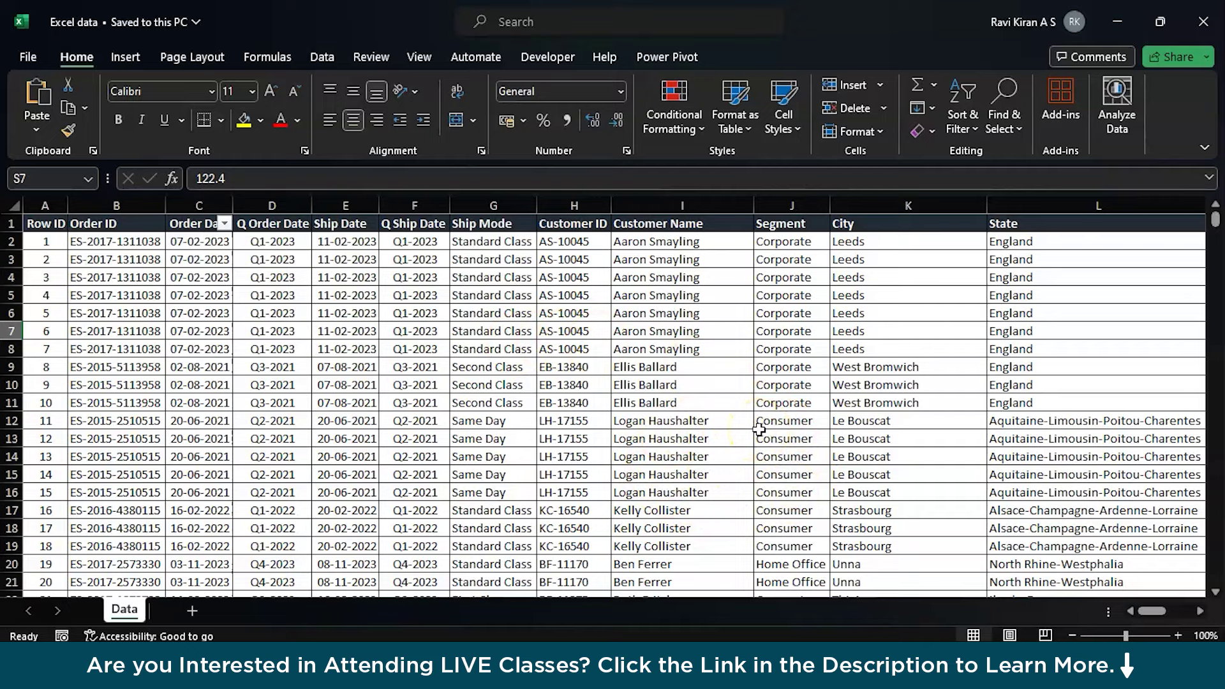
Import the Data sheet from the 'Excel data' workbook and expand its fields in the Data pane
key(alt+Tab)
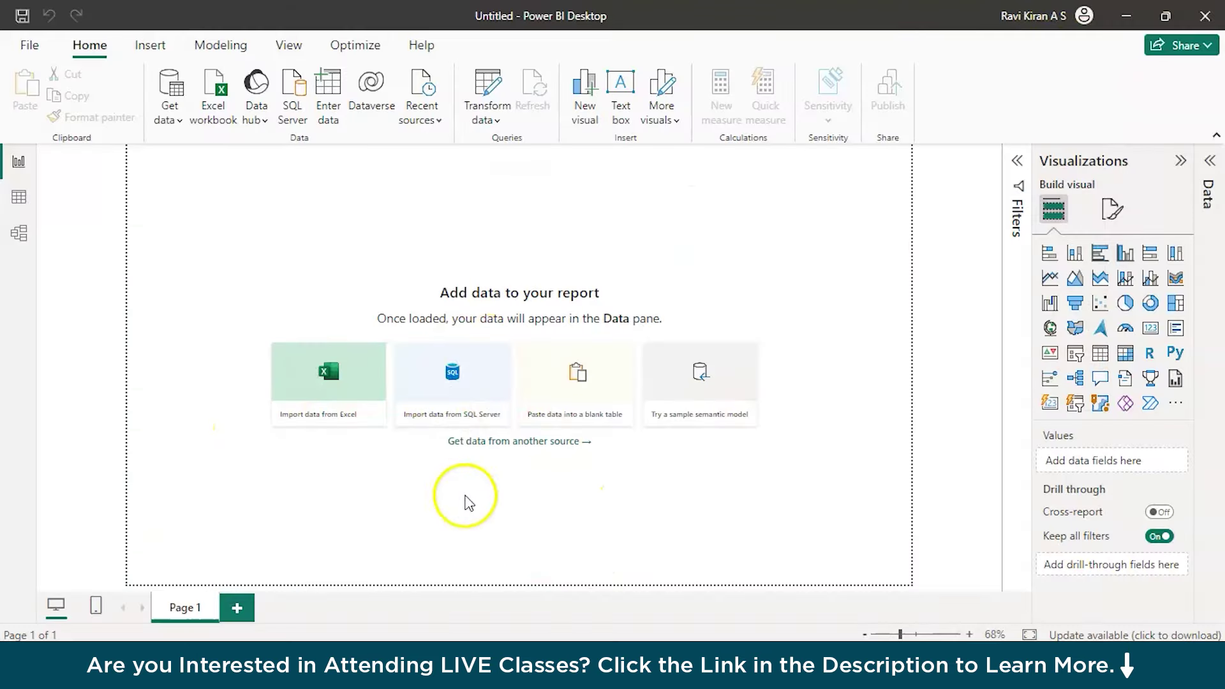
click(219, 110)
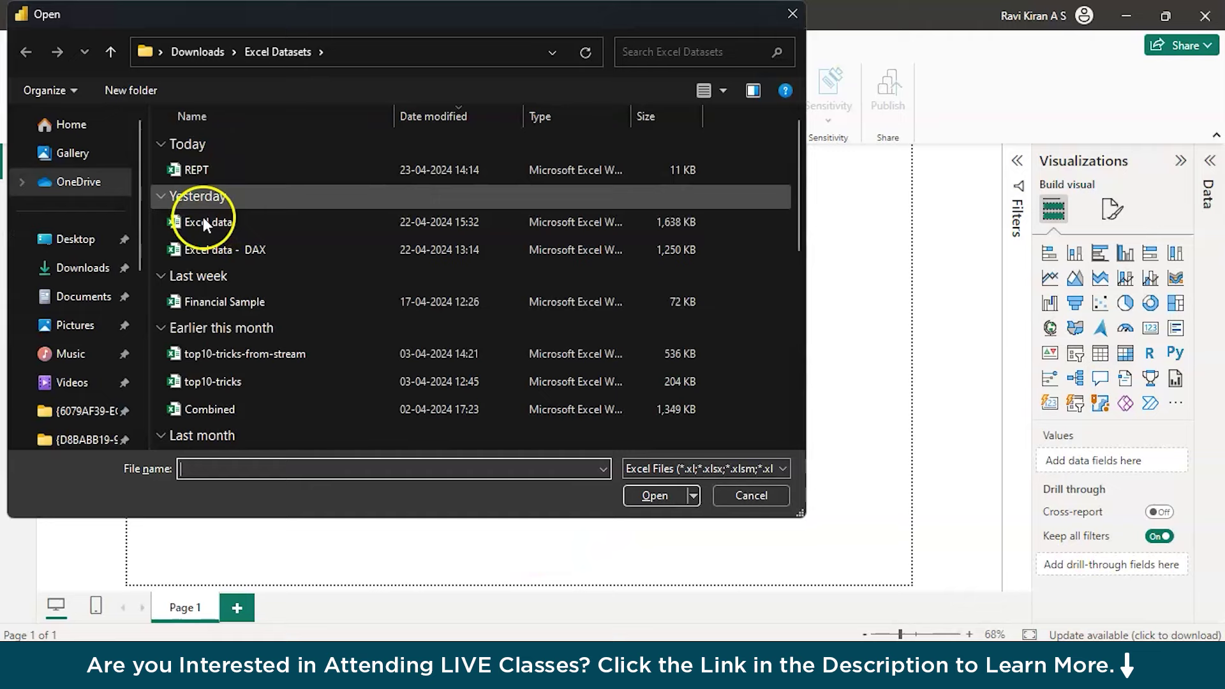
double_click(272, 227)
click(273, 157)
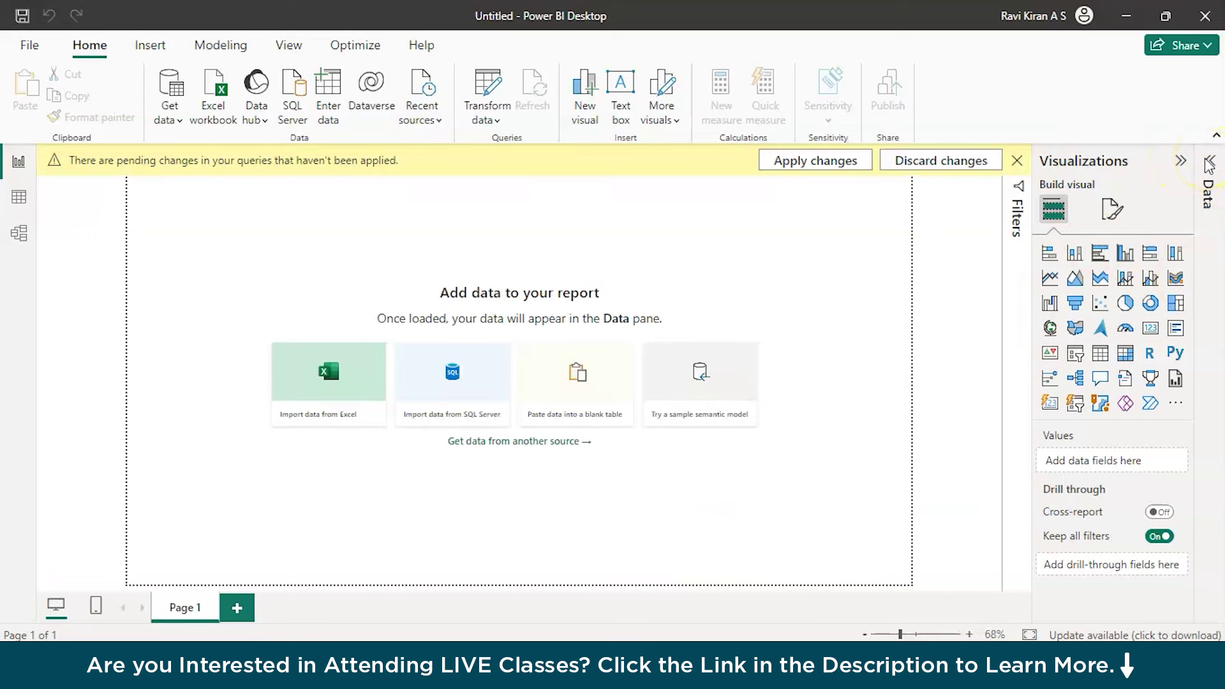
click(1209, 166)
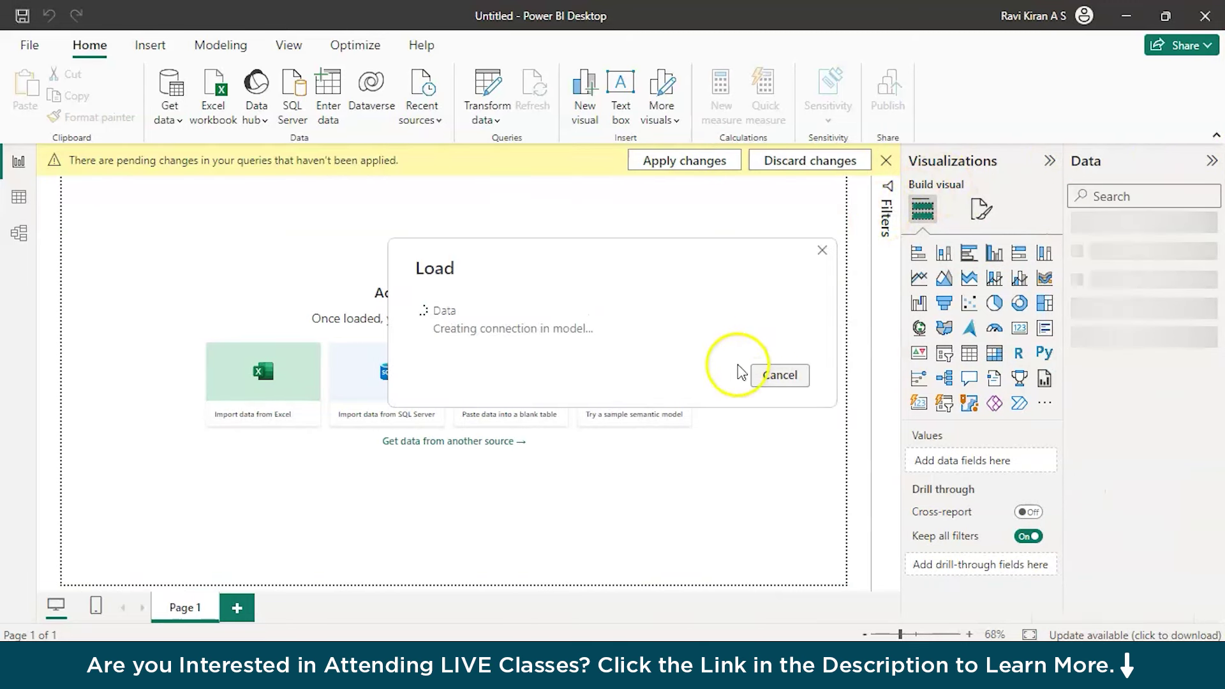
click(1075, 229)
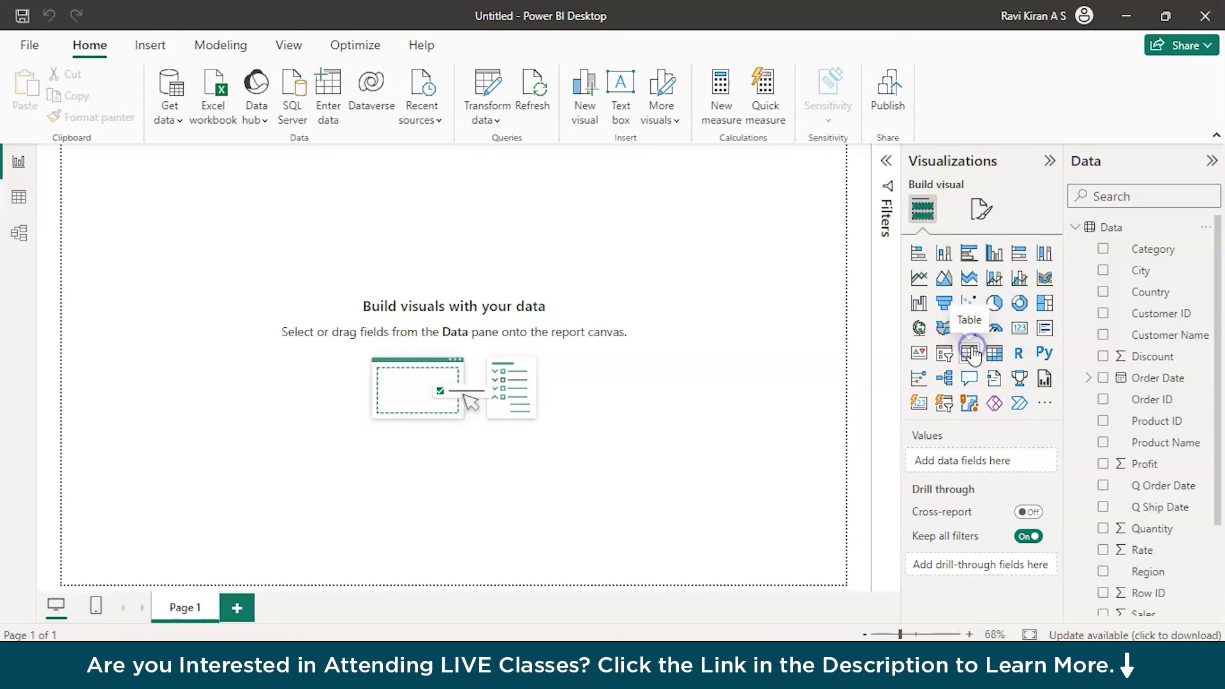
Add a table visual showing the Region field, with the filters panel collapsed
click(971, 355)
drag(190, 291, 370, 396)
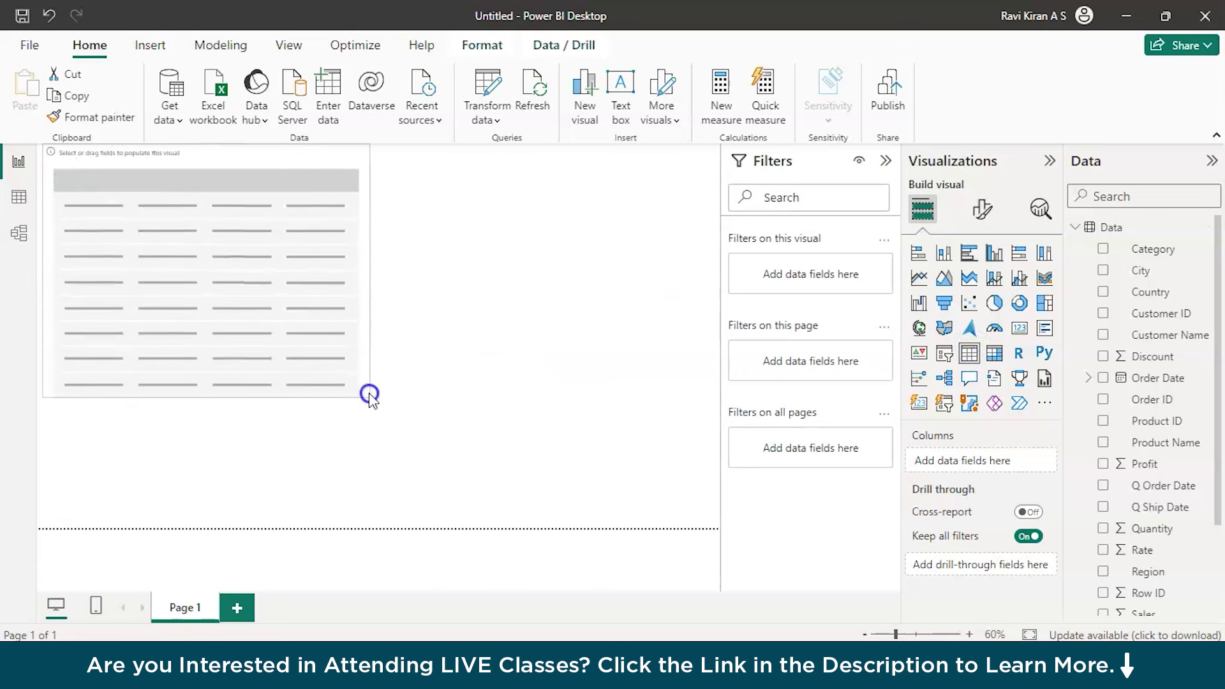
click(886, 161)
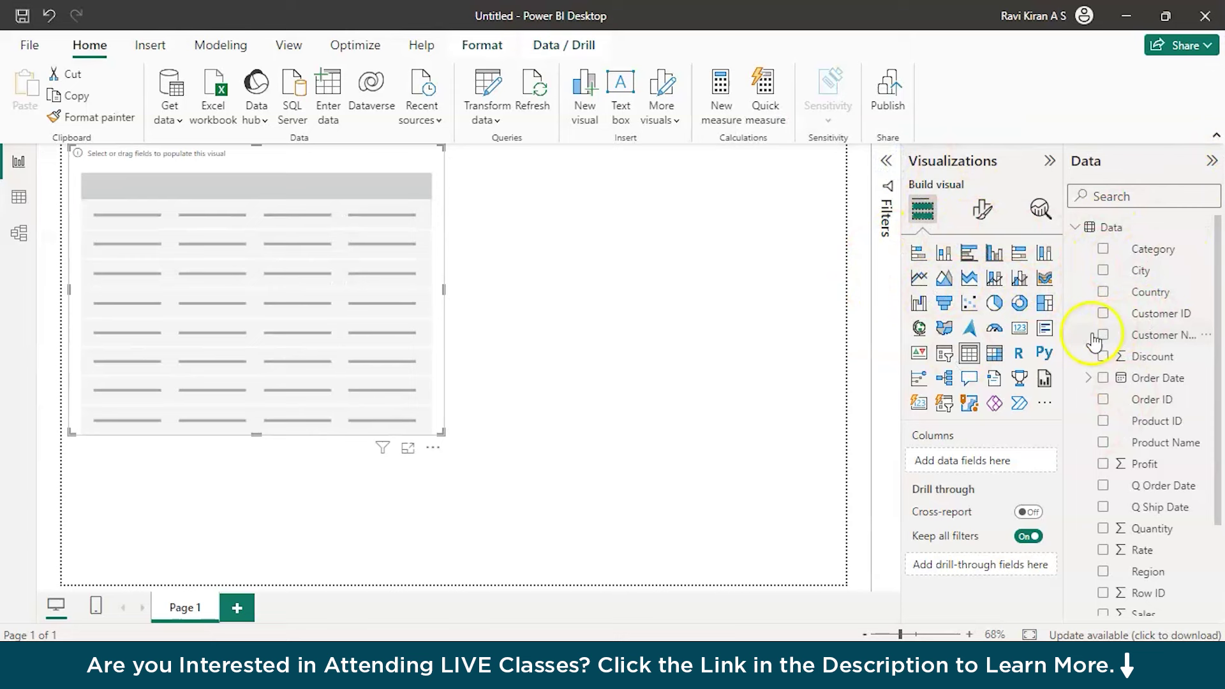
scroll(1121, 434, down, 3)
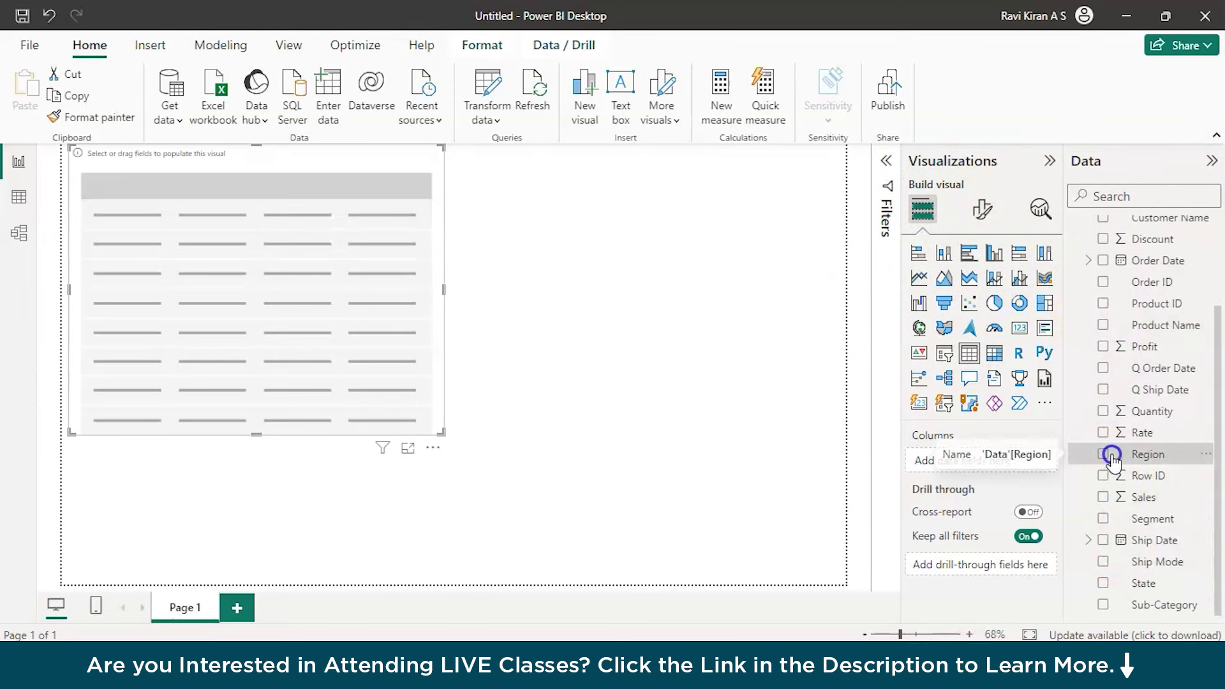
drag(1127, 460, 1127, 460)
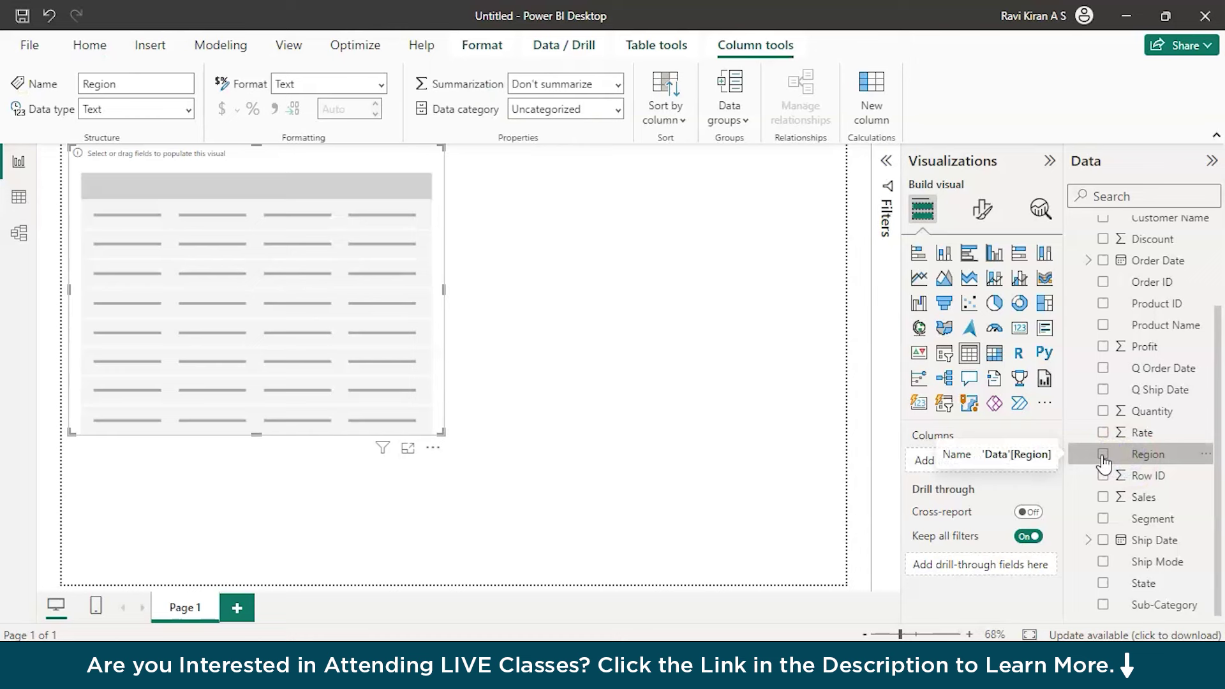
click(1102, 453)
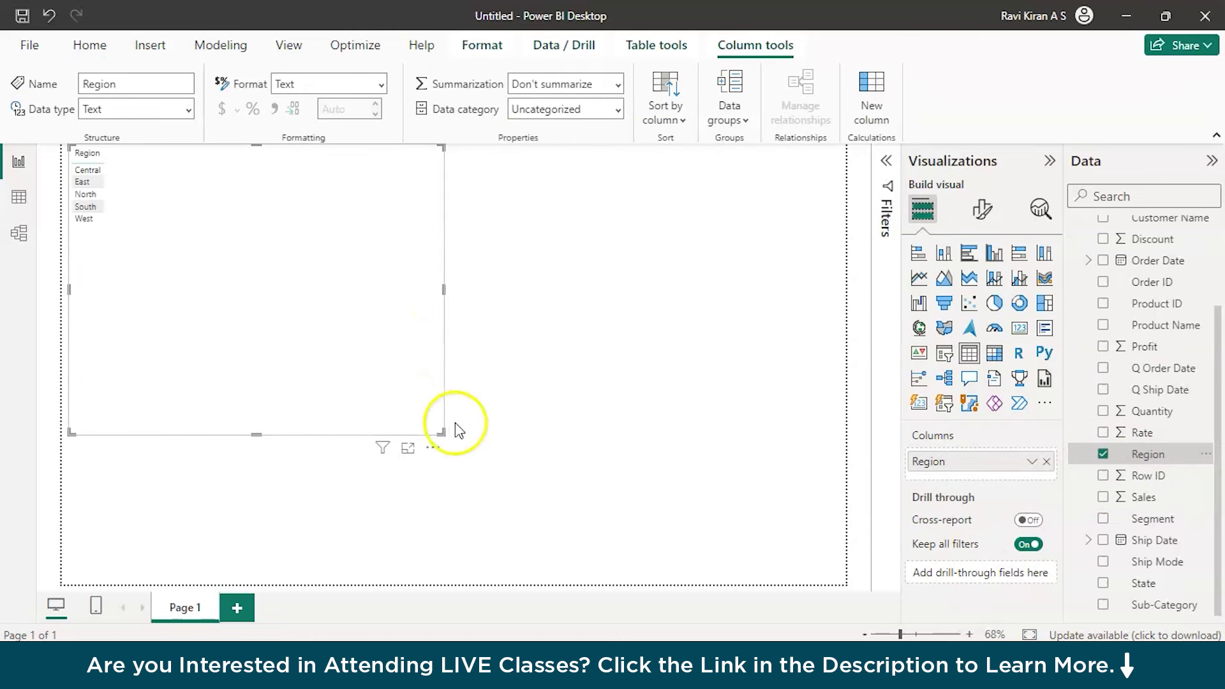
Zoom the canvas to 130% and shrink the table visual to fit the five regions
click(969, 634)
drag(546, 533, 409, 322)
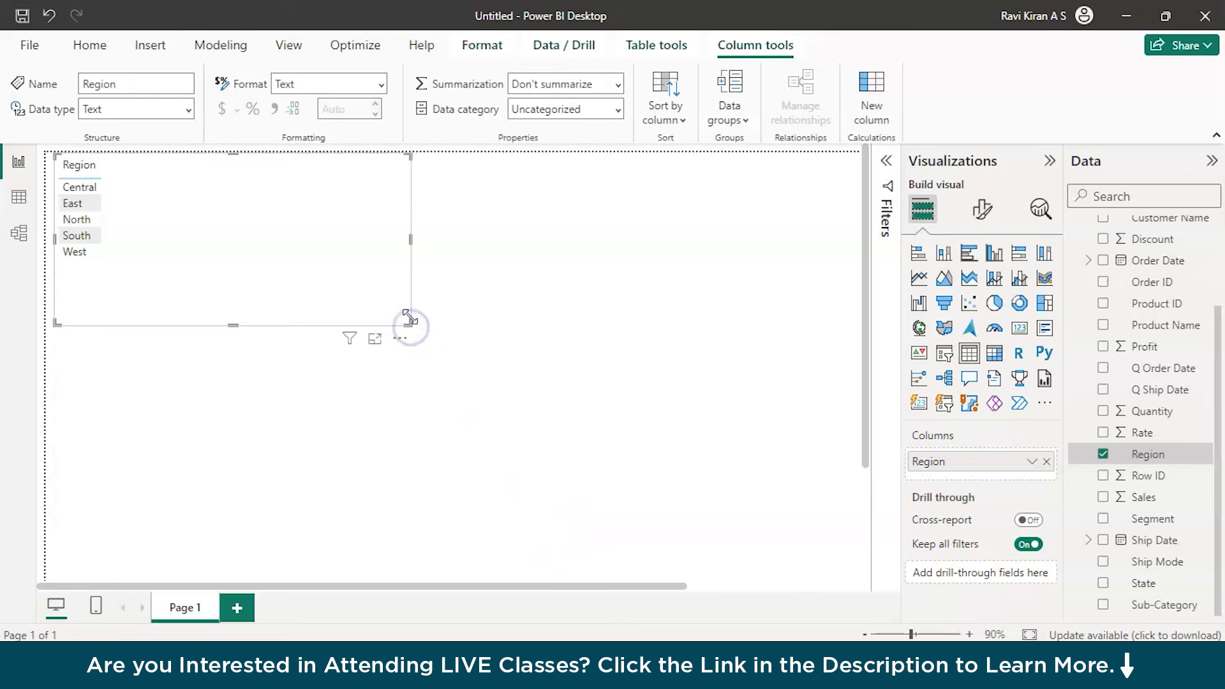
drag(409, 239, 292, 239)
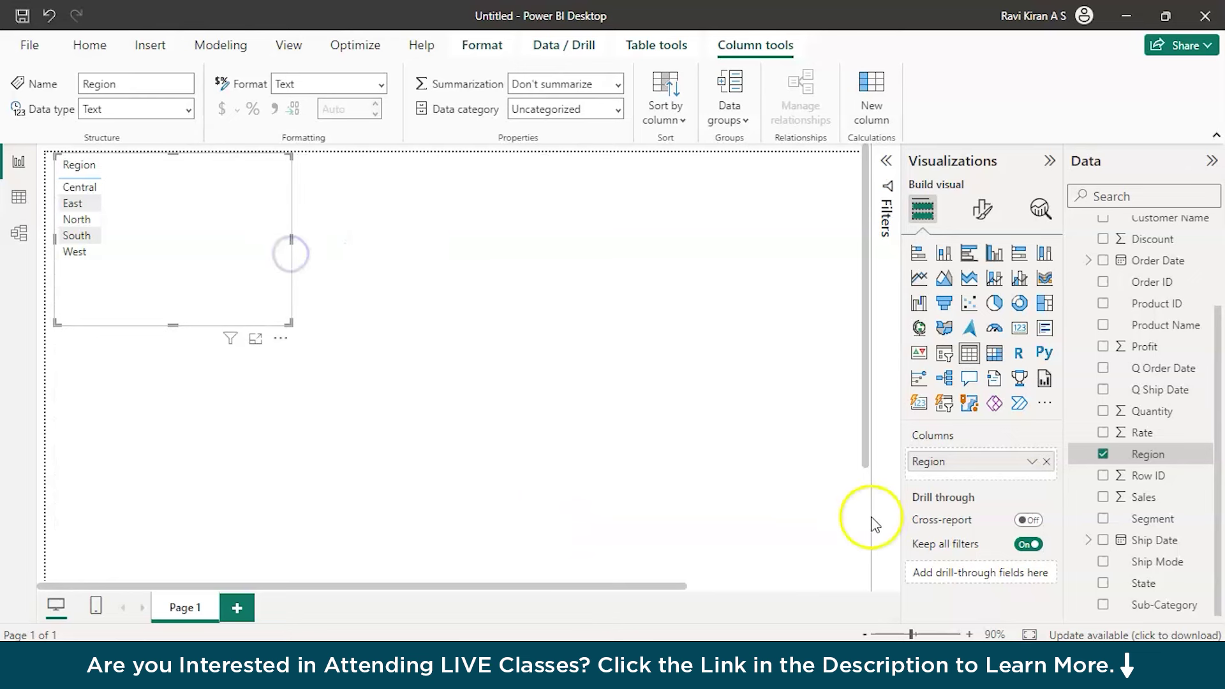
click(968, 634)
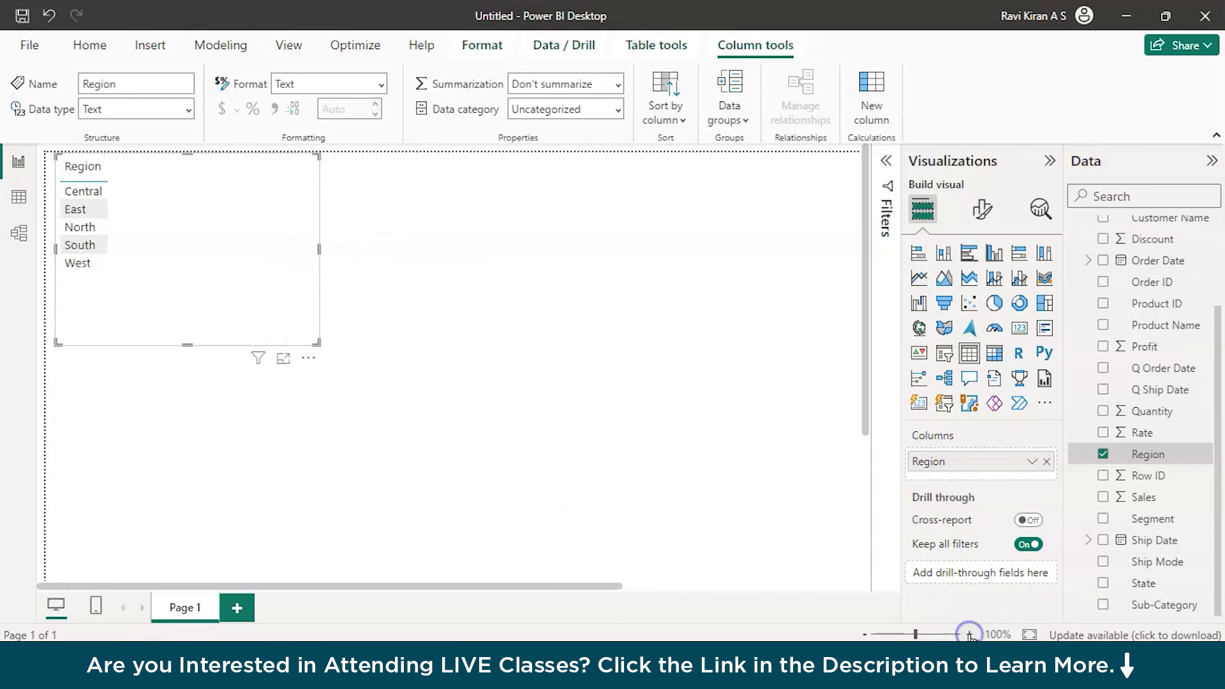
click(969, 634)
click(969, 634)
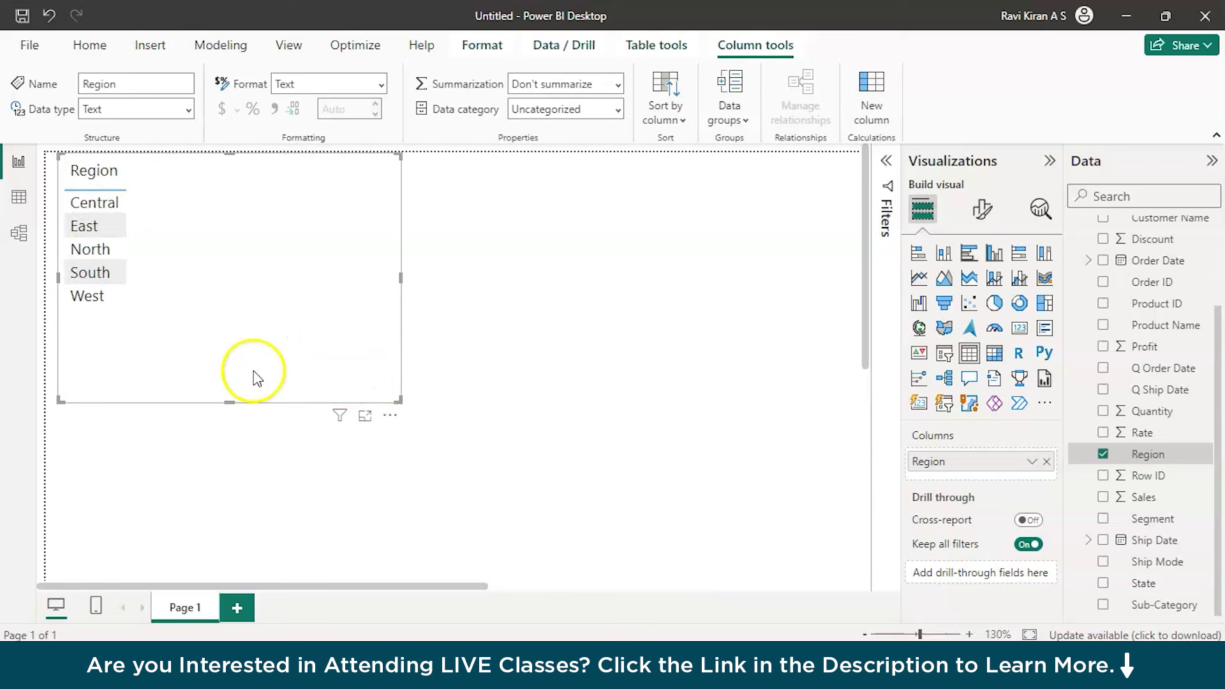
drag(399, 398, 371, 321)
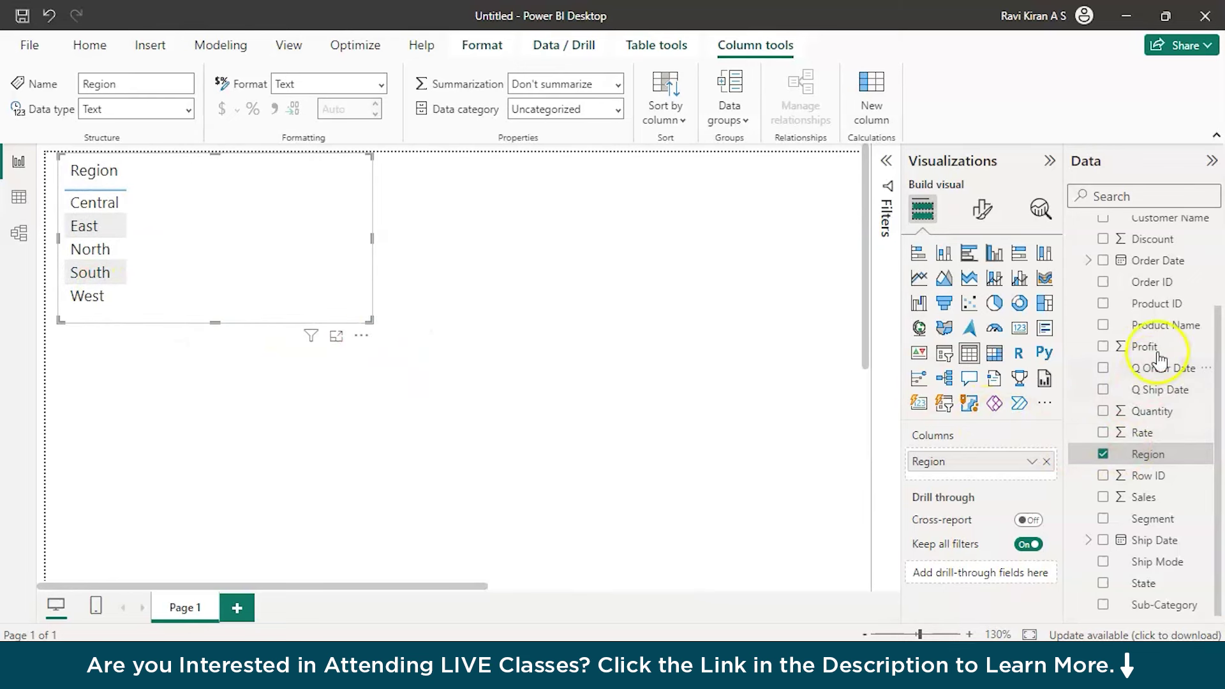
scroll(1142, 279, up, 3)
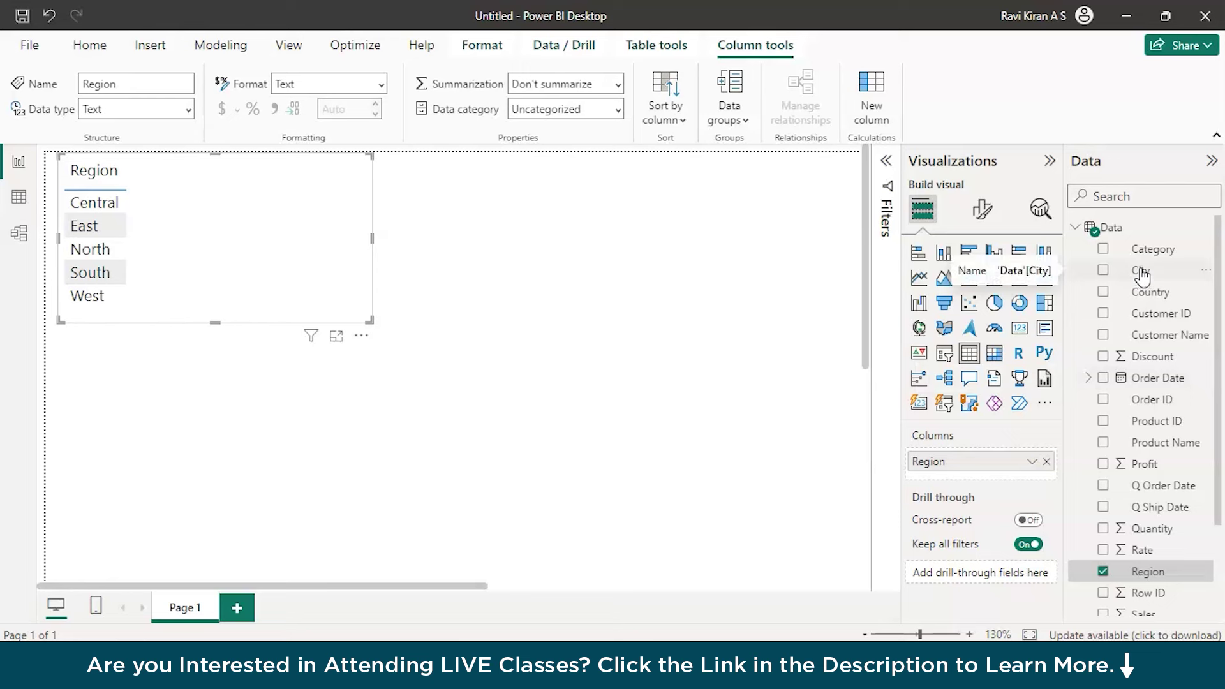
click(1154, 228)
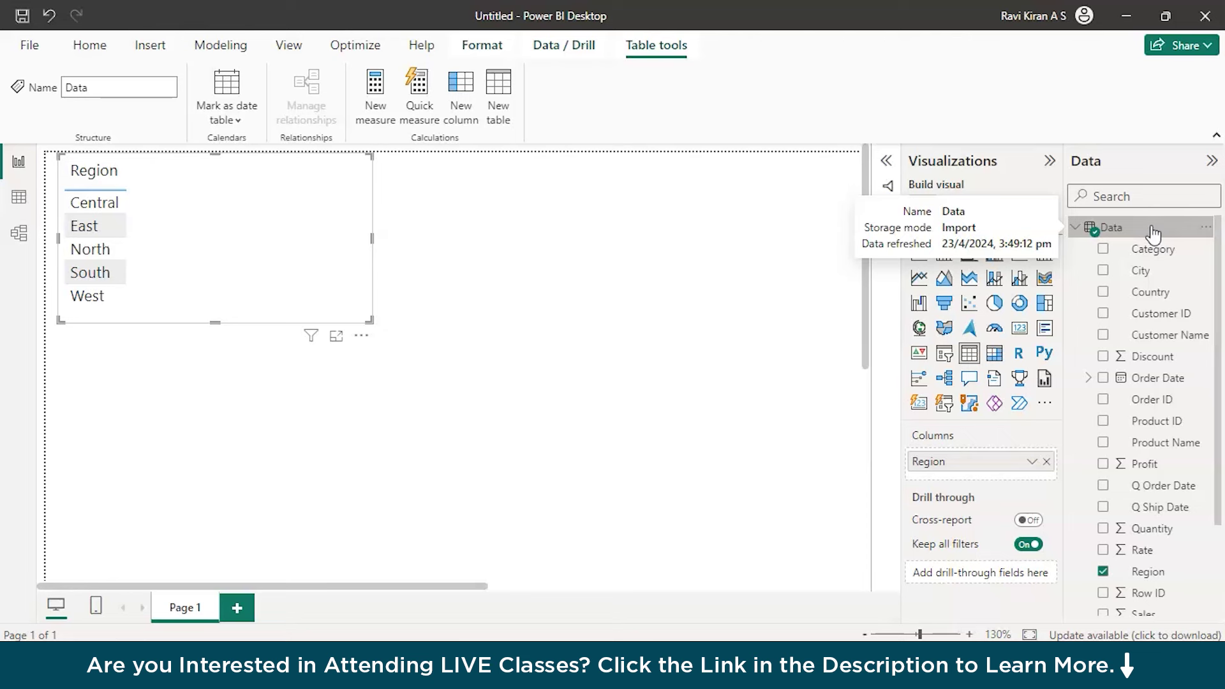
Create a No of orders measure on the Data table as COUNT(Data[Order ID])
right_click(1151, 227)
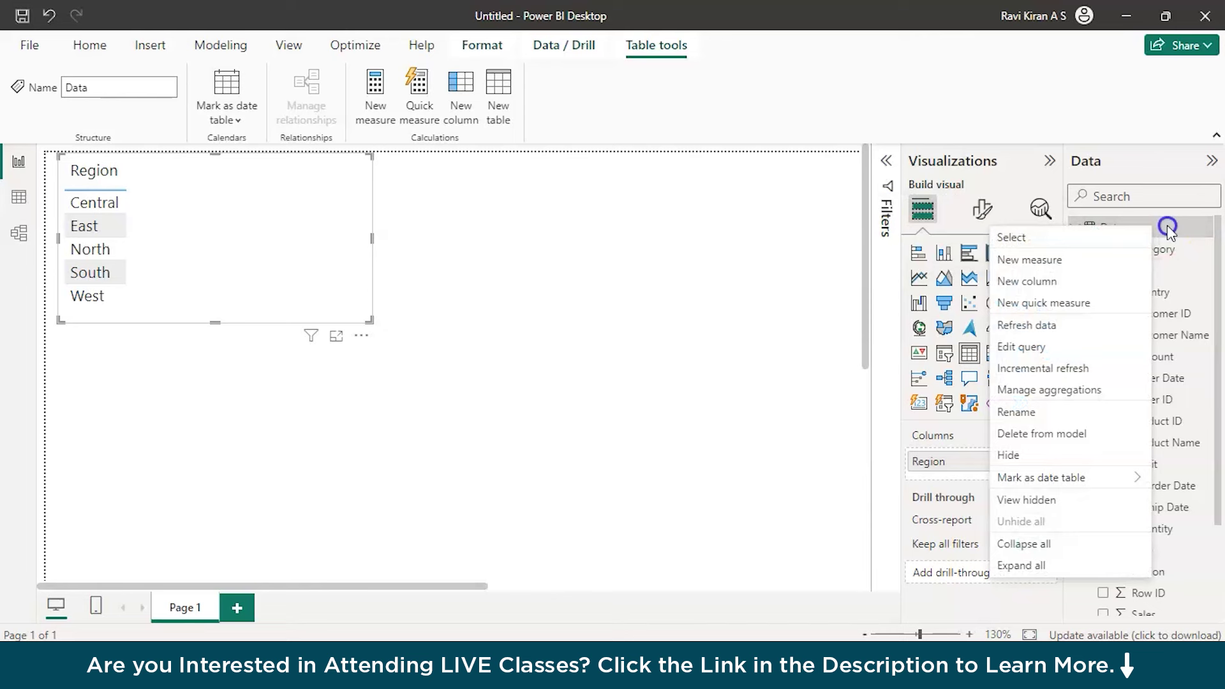
click(1166, 225)
right_click(1167, 225)
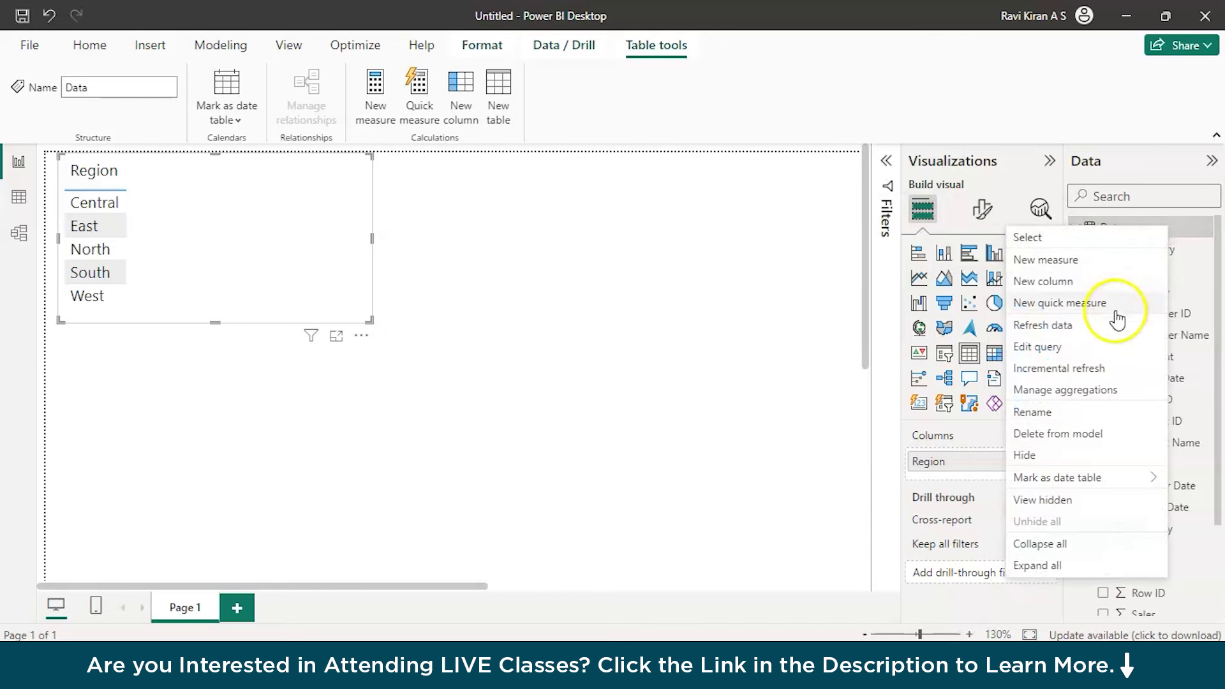
click(1083, 262)
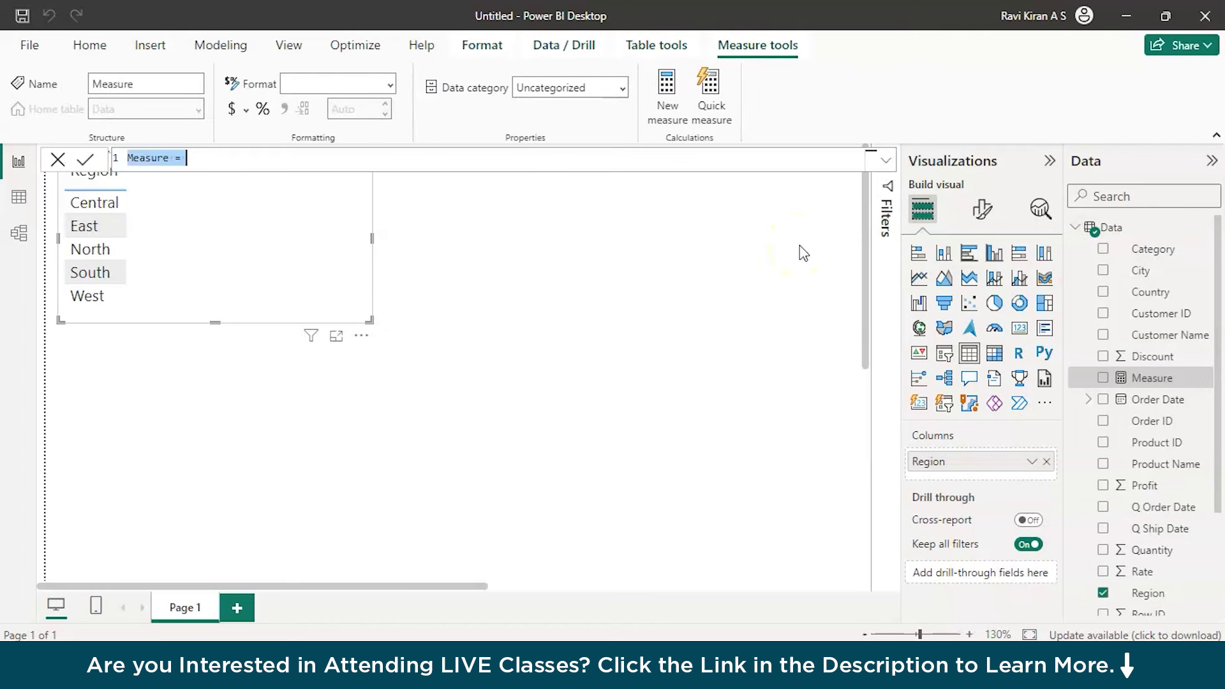
text(No of orders)
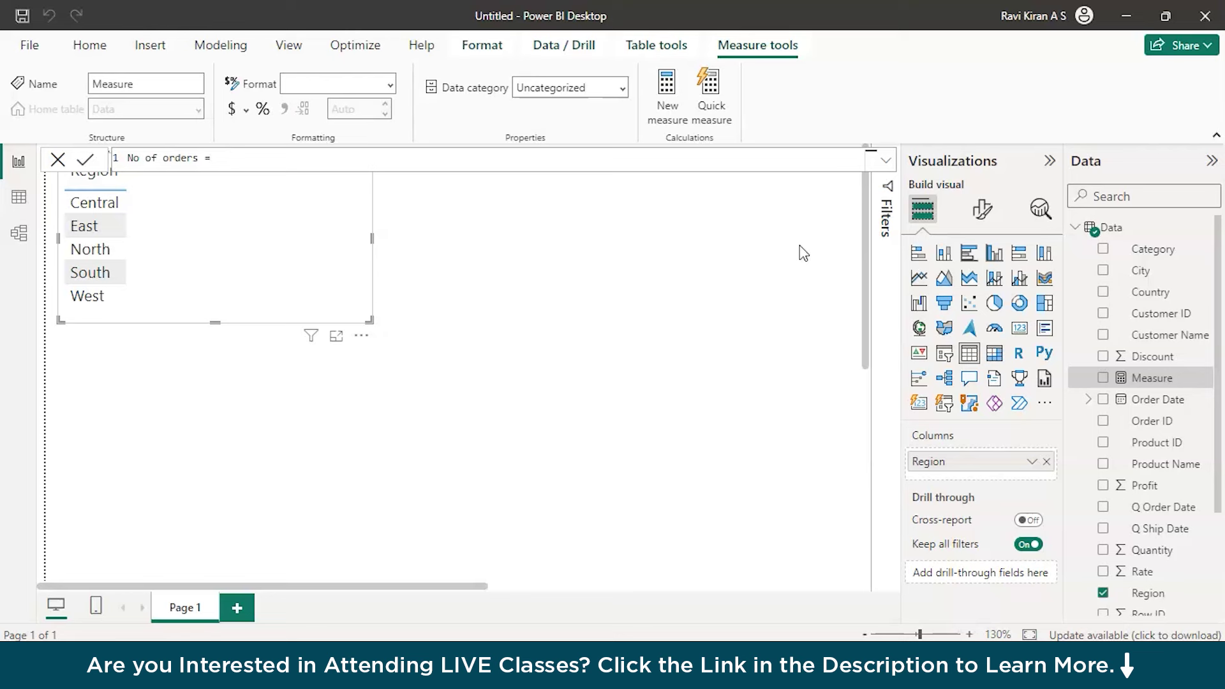
text(co)
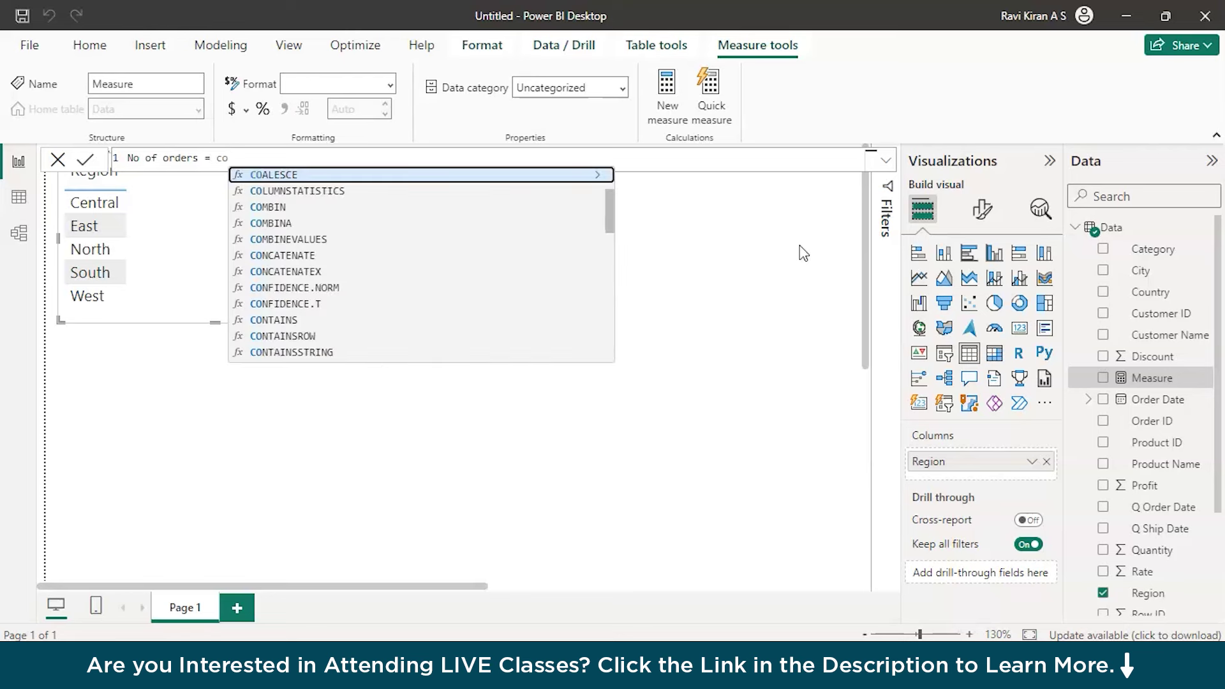
text(unt)
key(Tab)
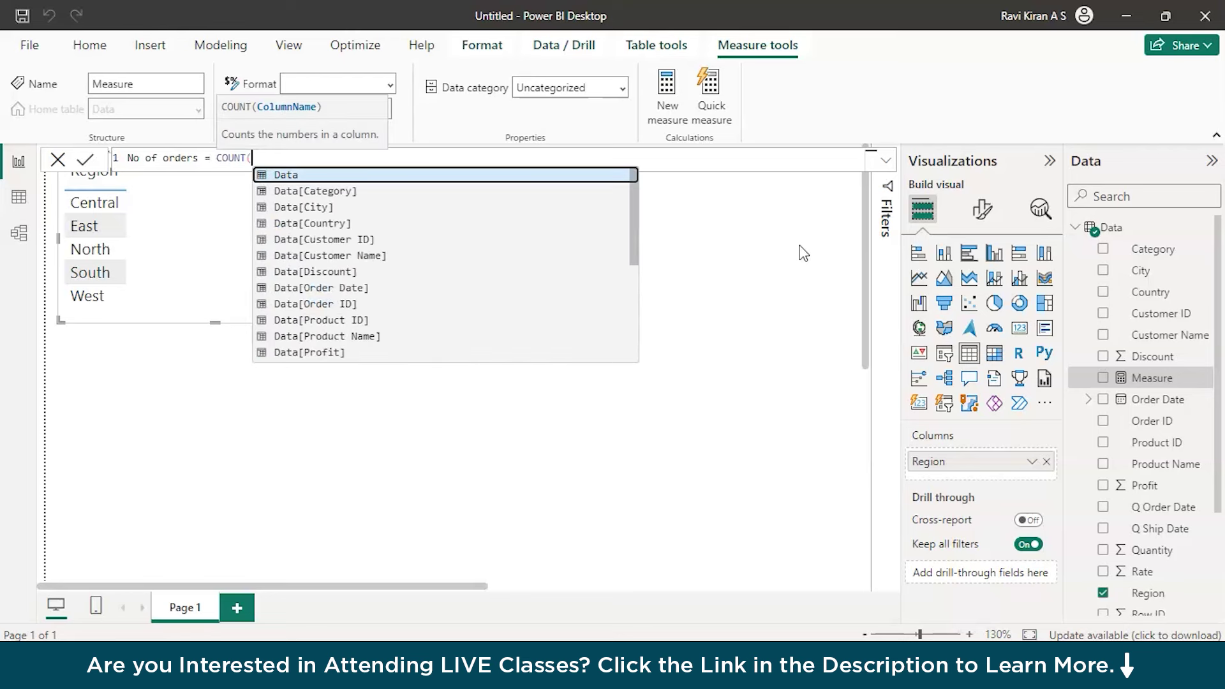
key(Down)
key(Down)
key(Down)
key(Down)
key(Down)
key(Down)
key(Down)
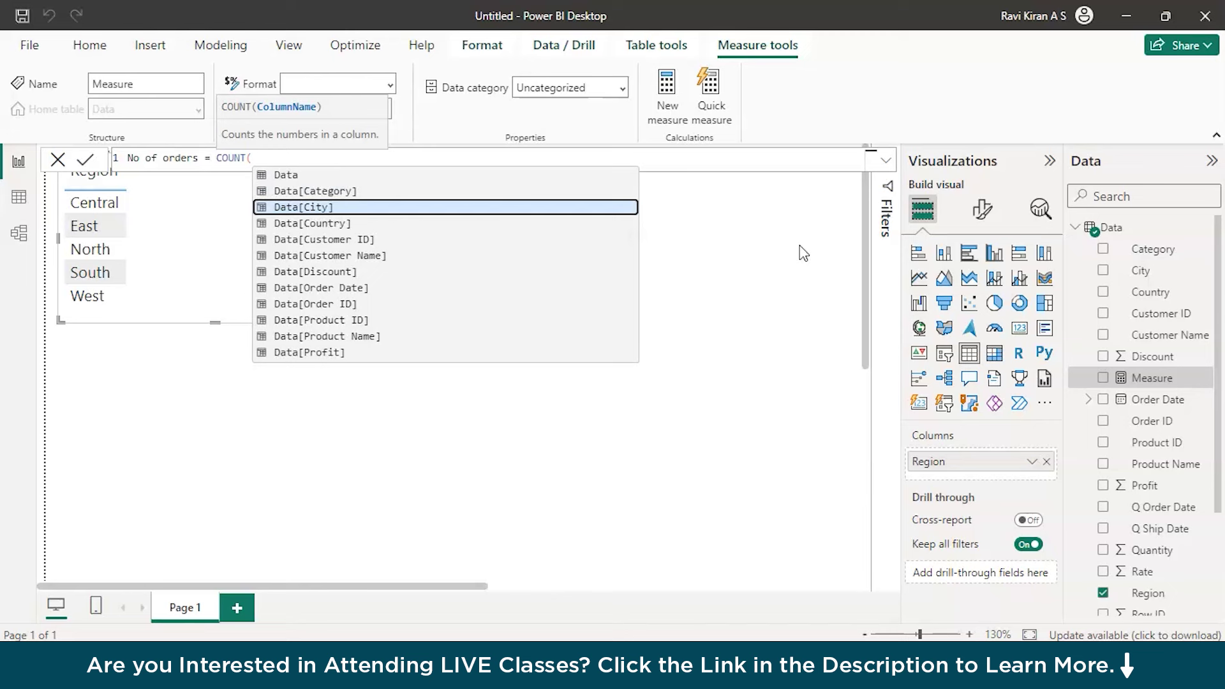
key(Down)
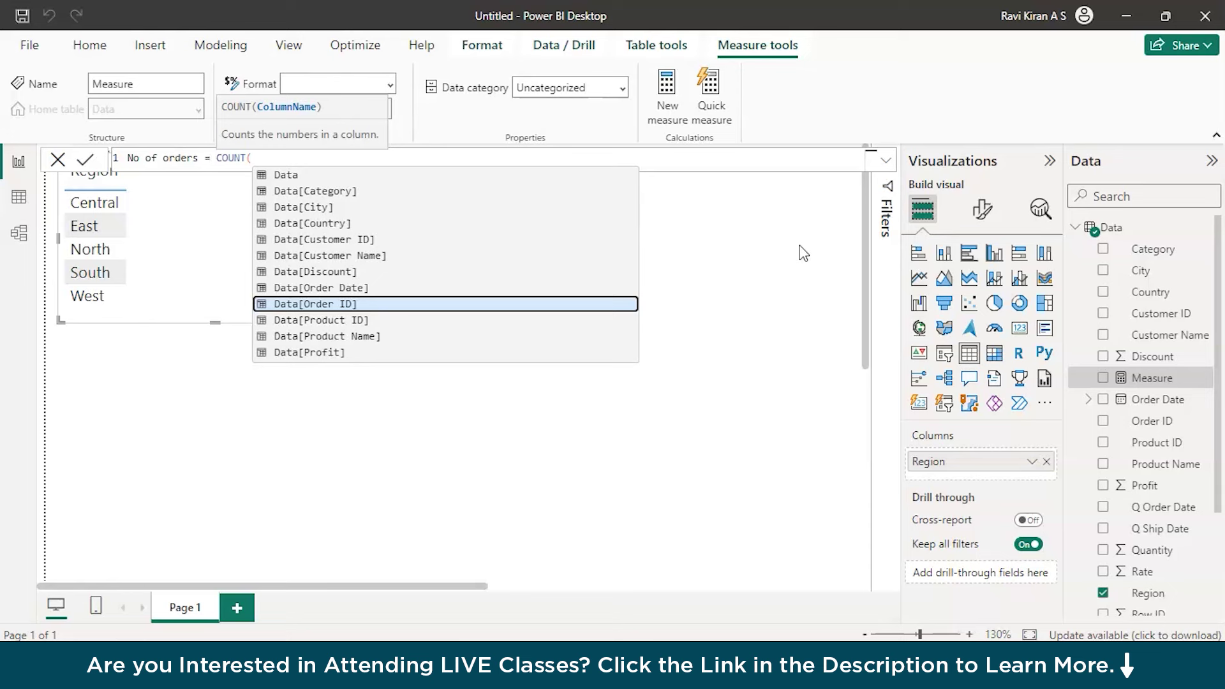
key(Tab)
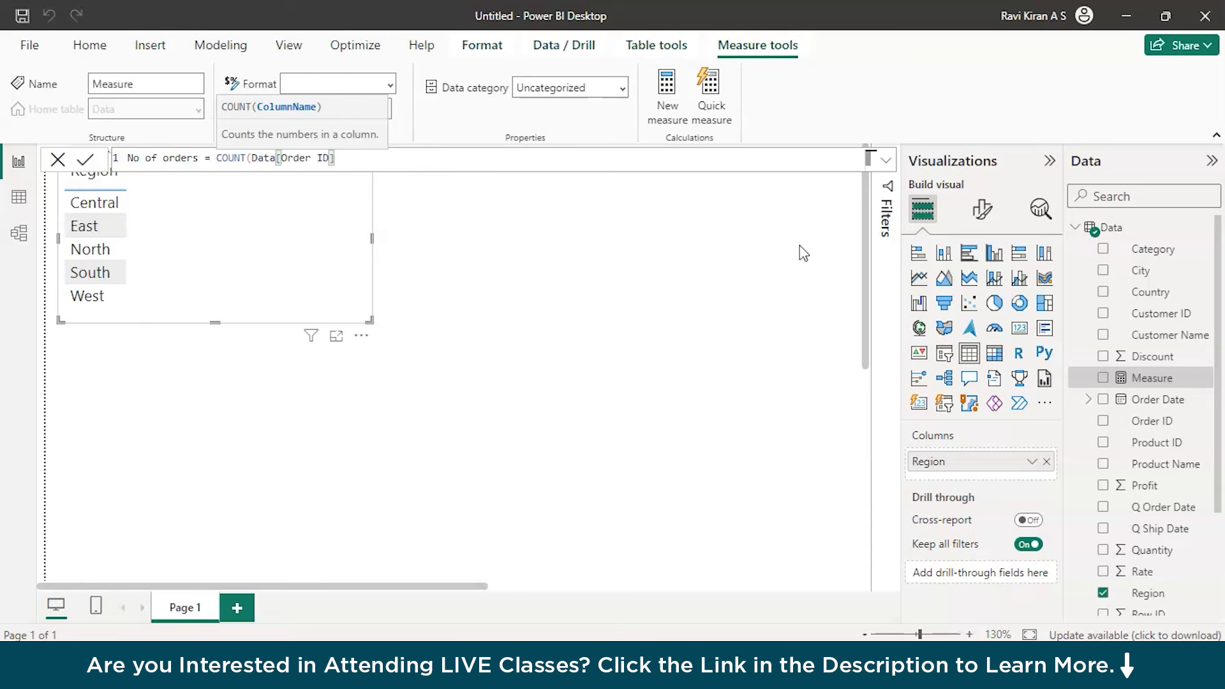
click(1128, 220)
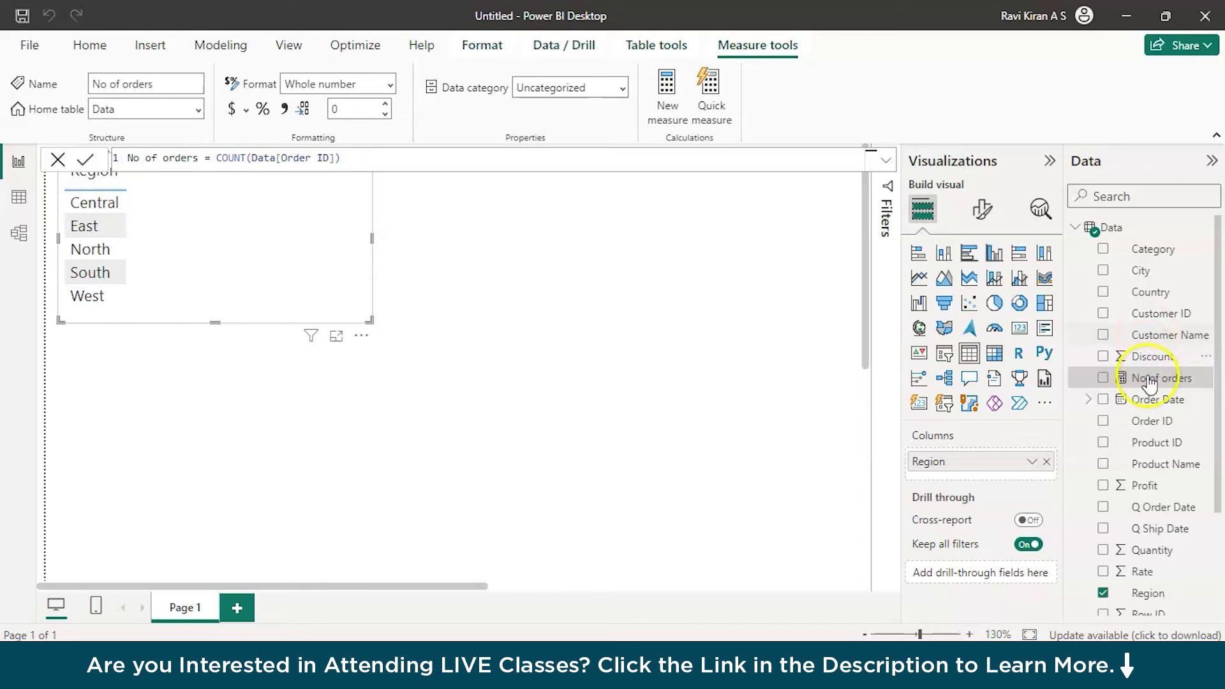
Add No of orders to the Region table and enlarge it so the West row shows
click(1103, 379)
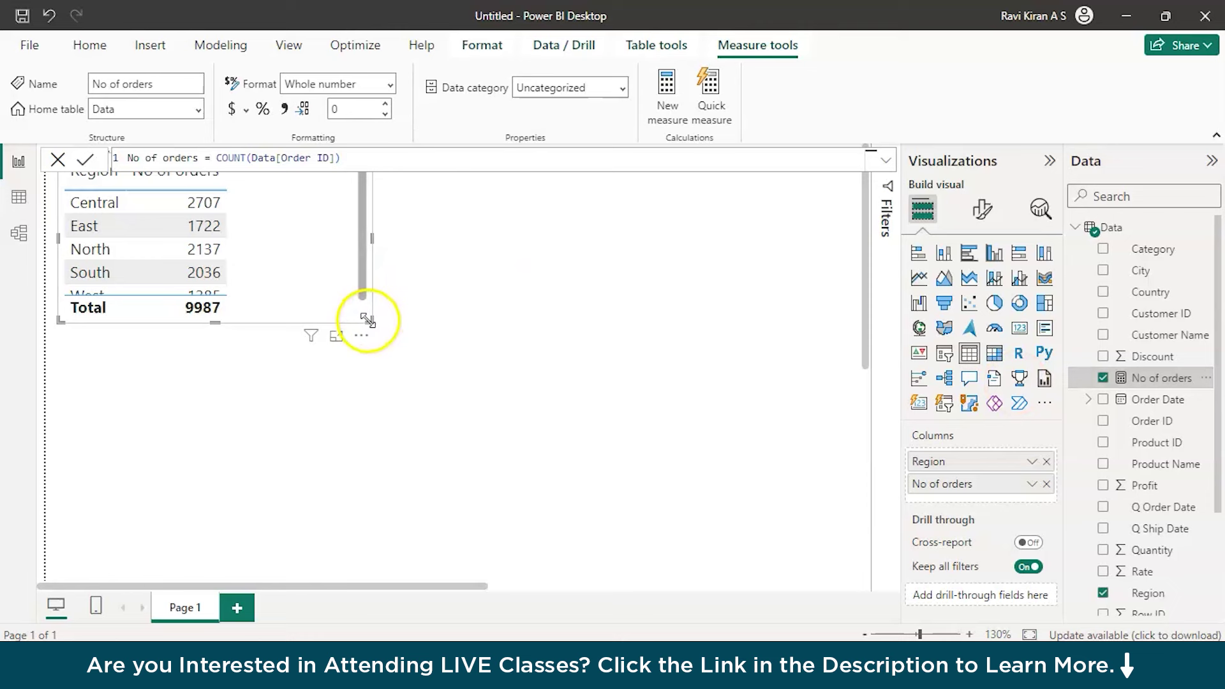
drag(368, 321, 365, 361)
click(358, 263)
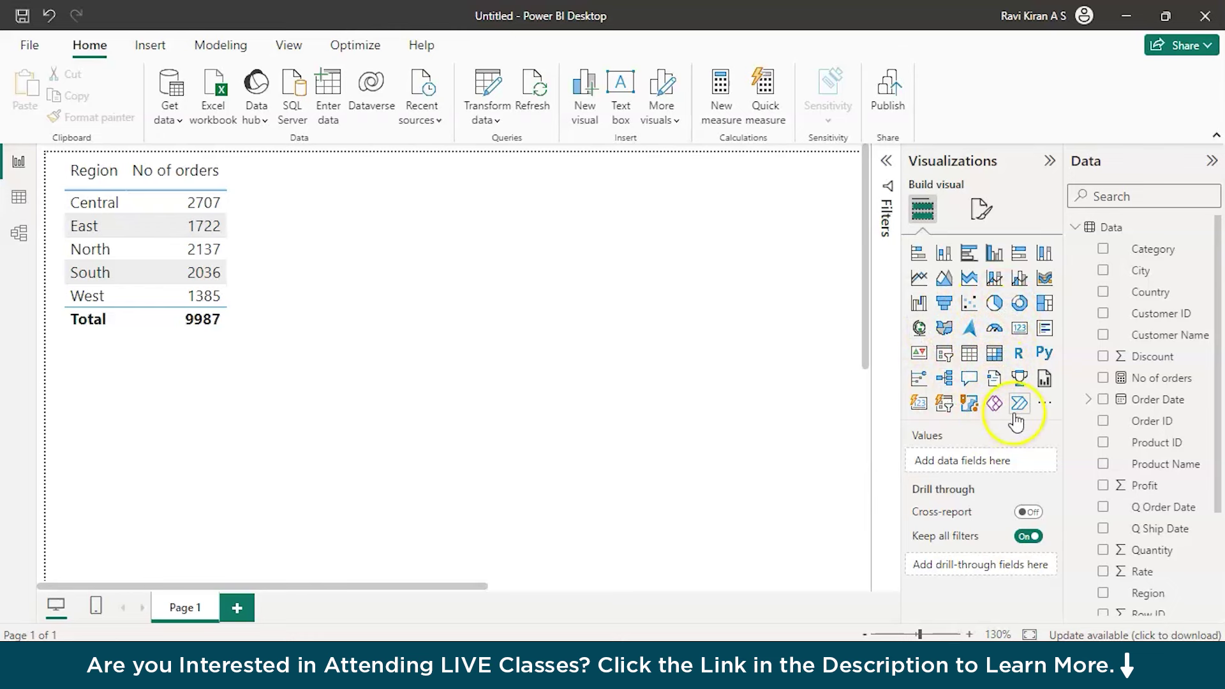
Insert an empty slicer visual and move it below the Region order-count table
click(1043, 403)
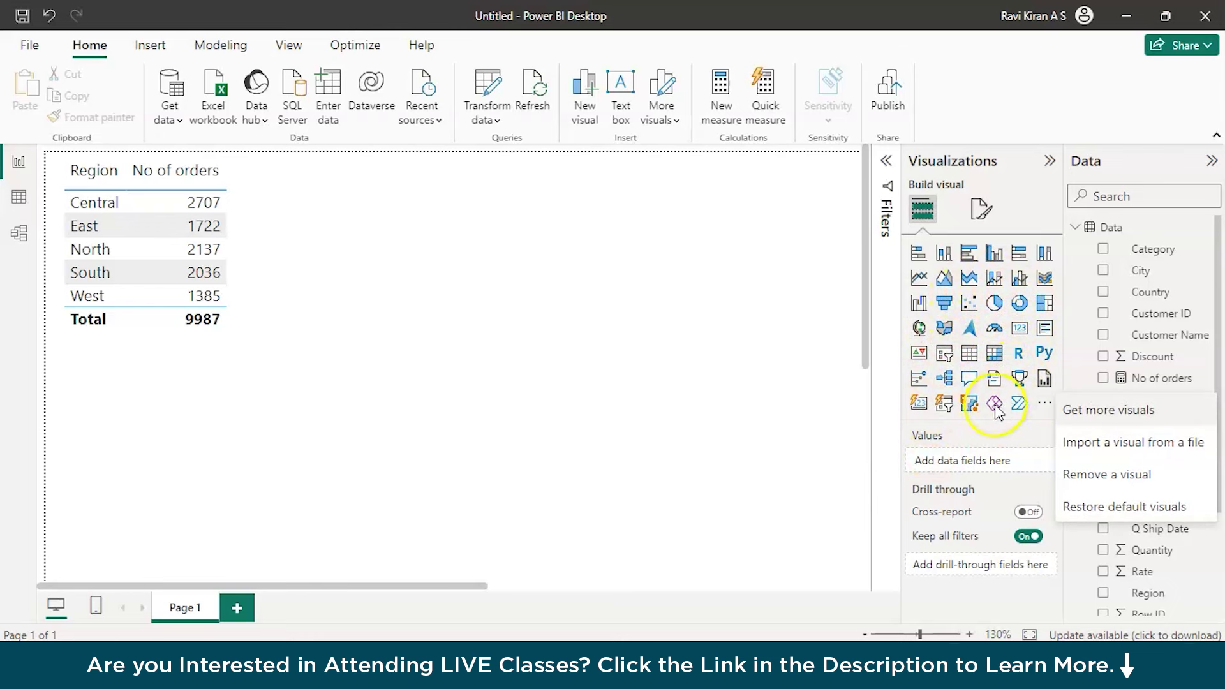
click(944, 403)
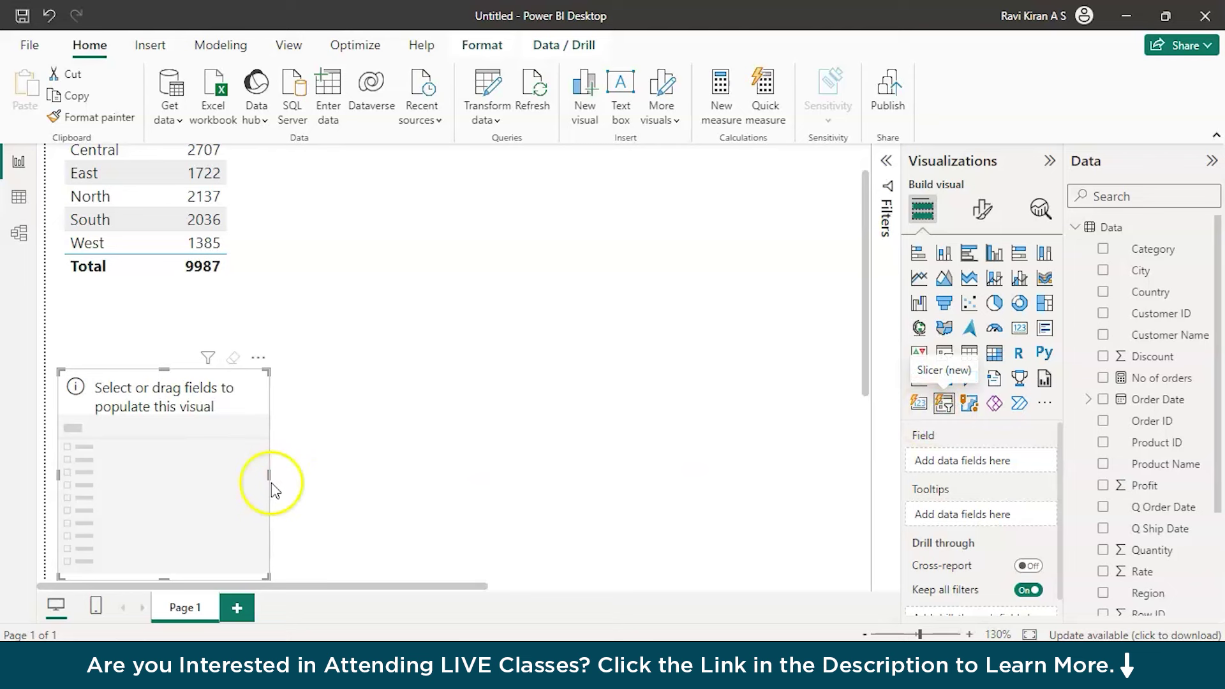
drag(173, 365, 148, 372)
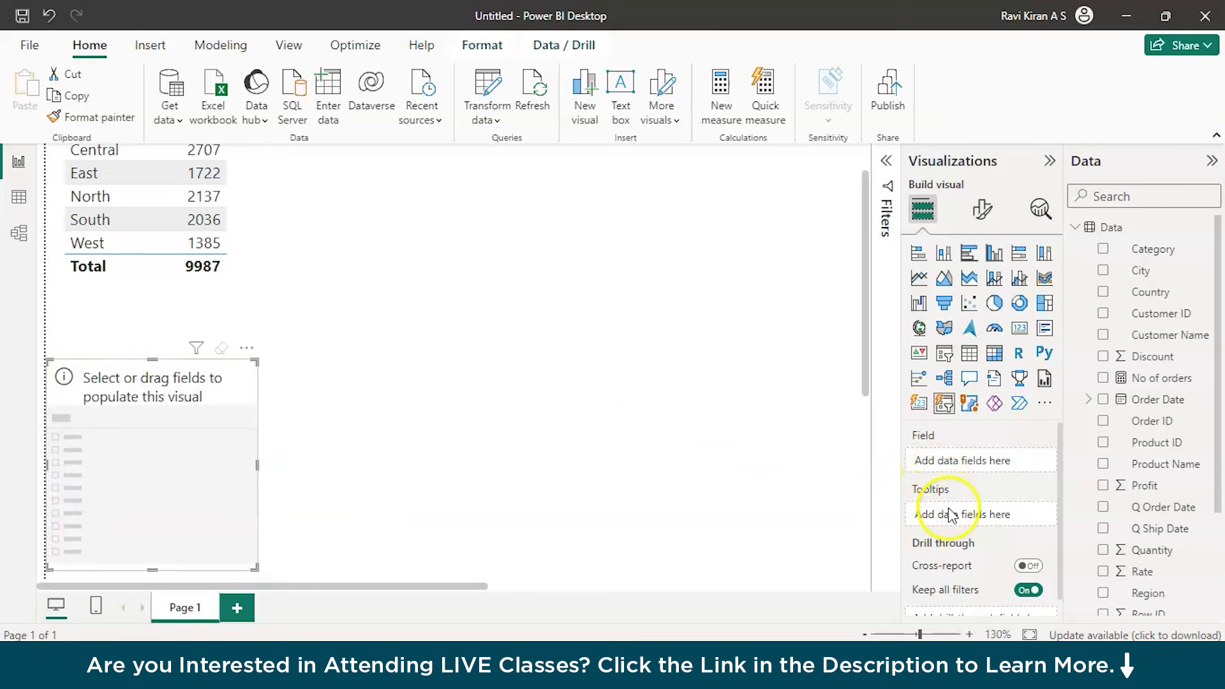
Put Category into the slicer and widen it so Furniture, Office Supplies and Technology show in full
scroll(1142, 555, down, 1)
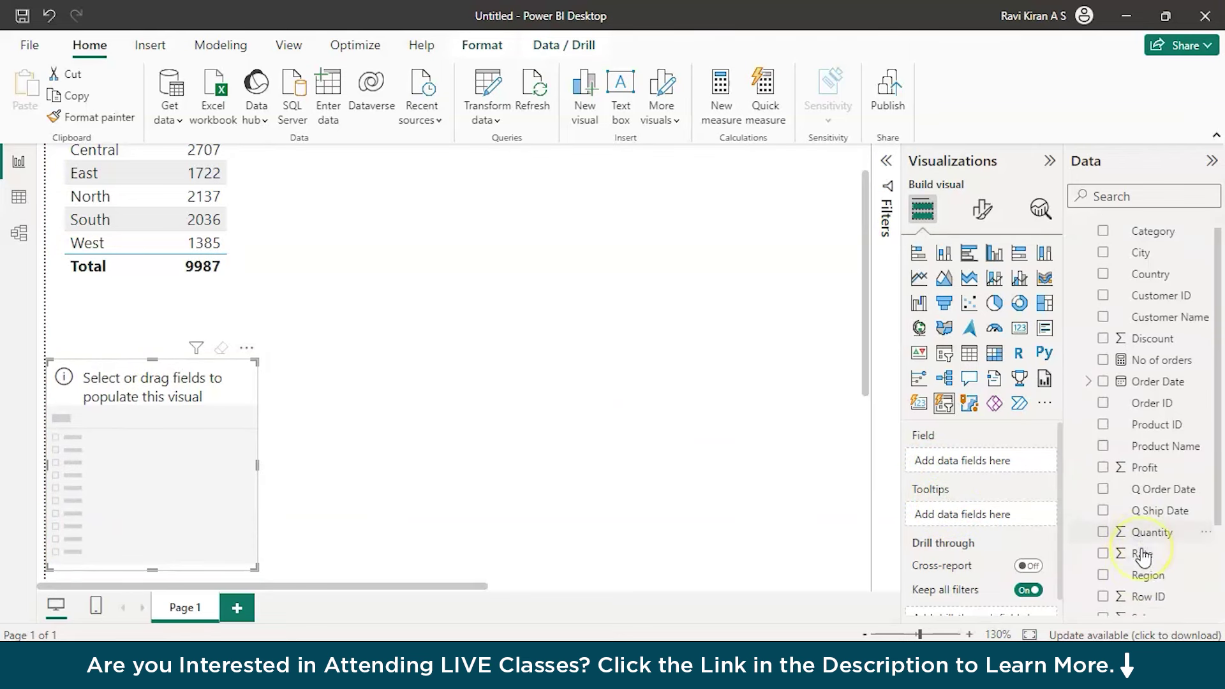
scroll(1142, 557, down, 5)
scroll(1142, 559, up, 6)
drag(1148, 249, 978, 464)
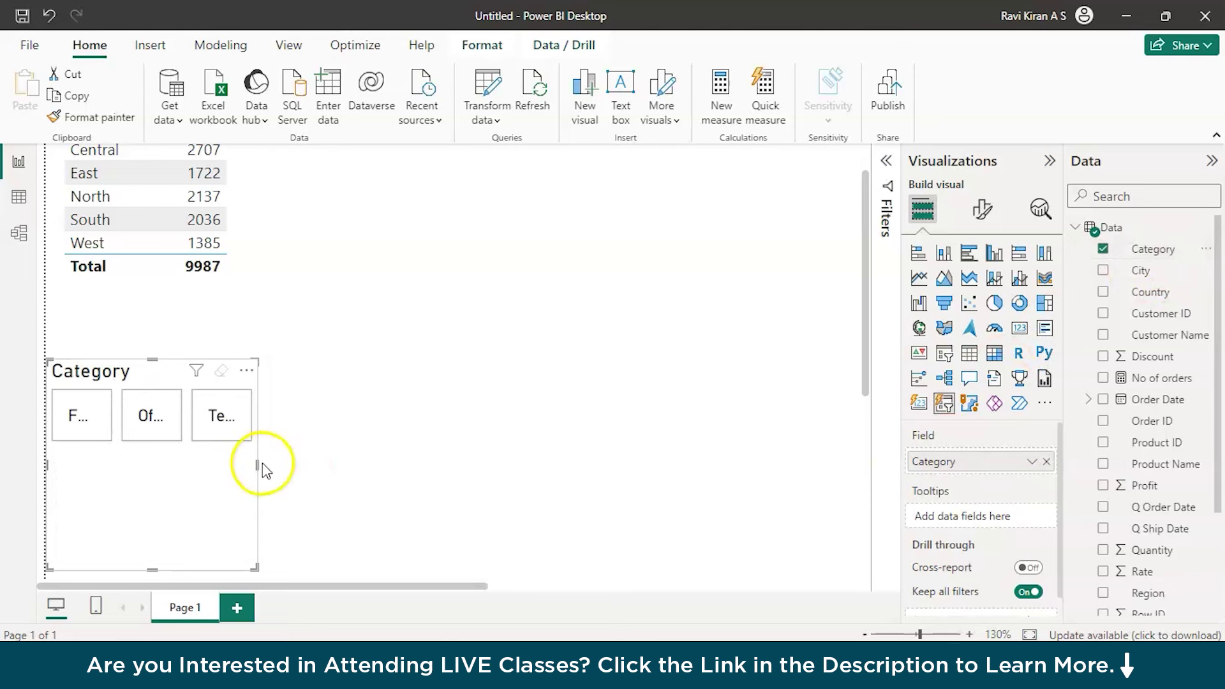
drag(257, 465, 517, 465)
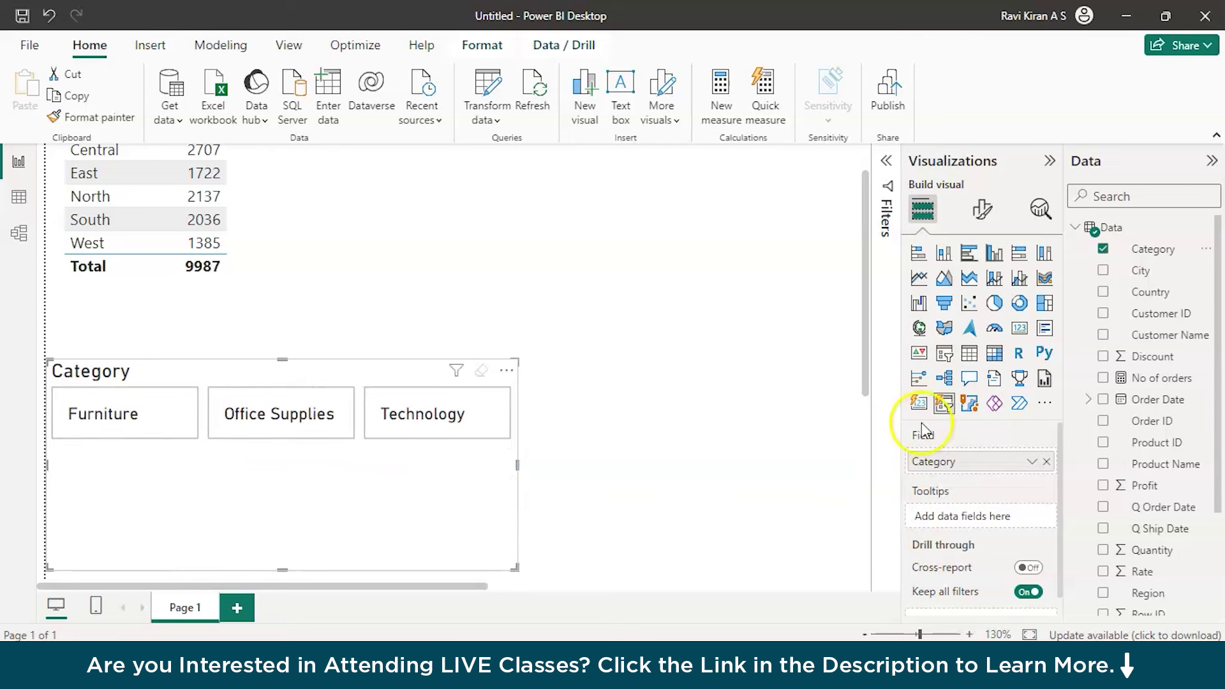
scroll(561, 338, up, 1)
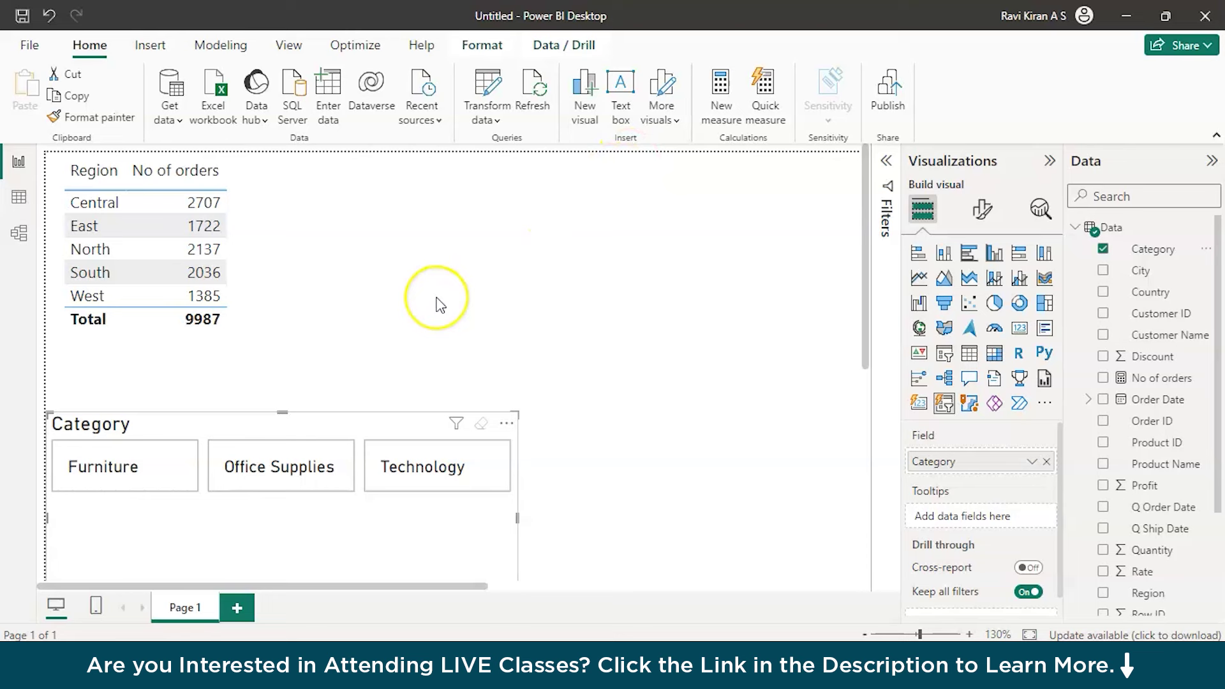
Add a second, empty table visual to the right of the Region order-count table
click(323, 228)
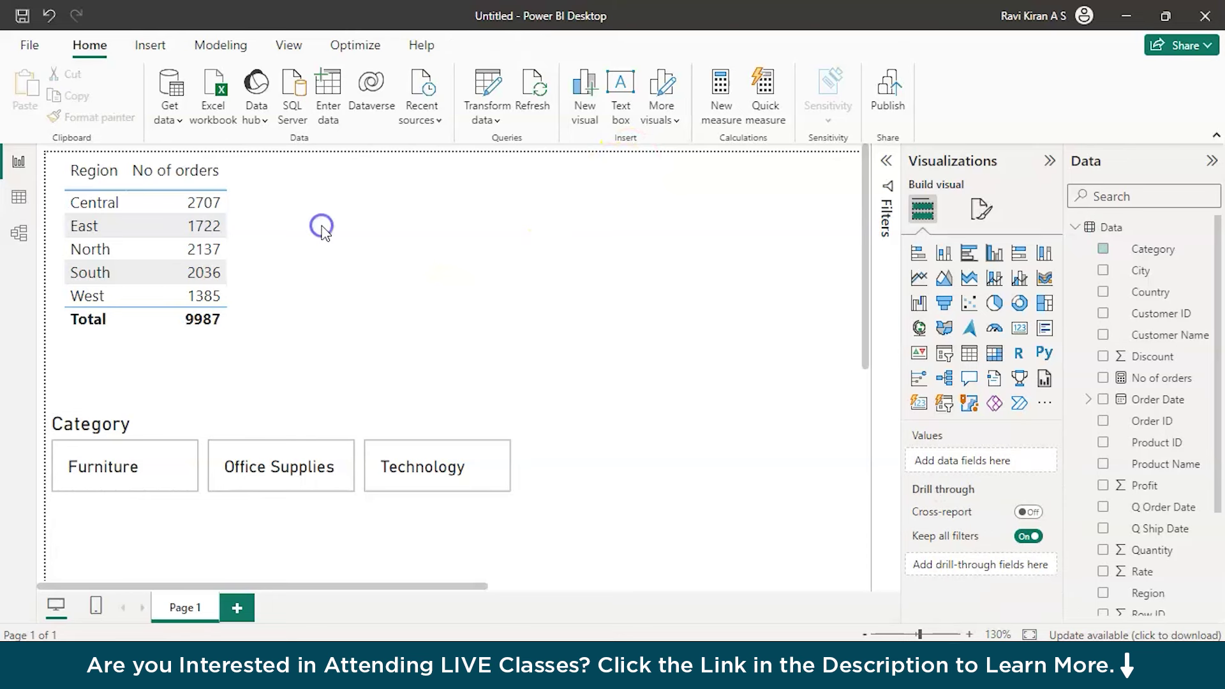
click(969, 353)
drag(377, 295, 590, 260)
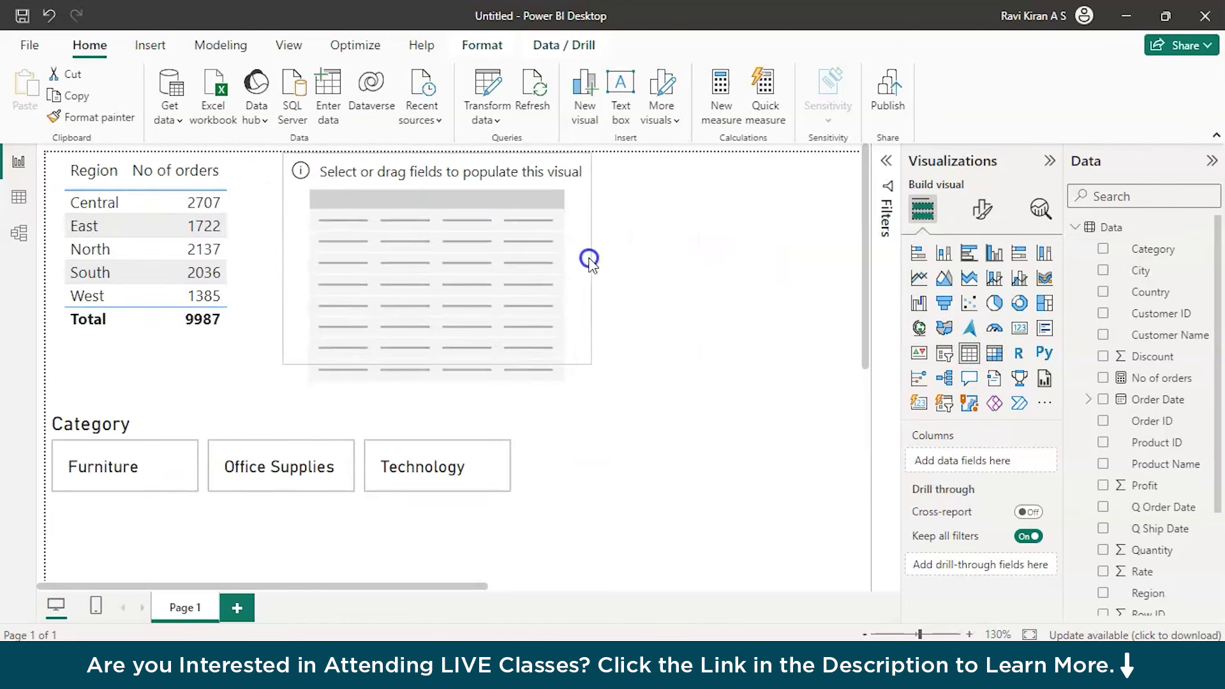
right_click(1111, 229)
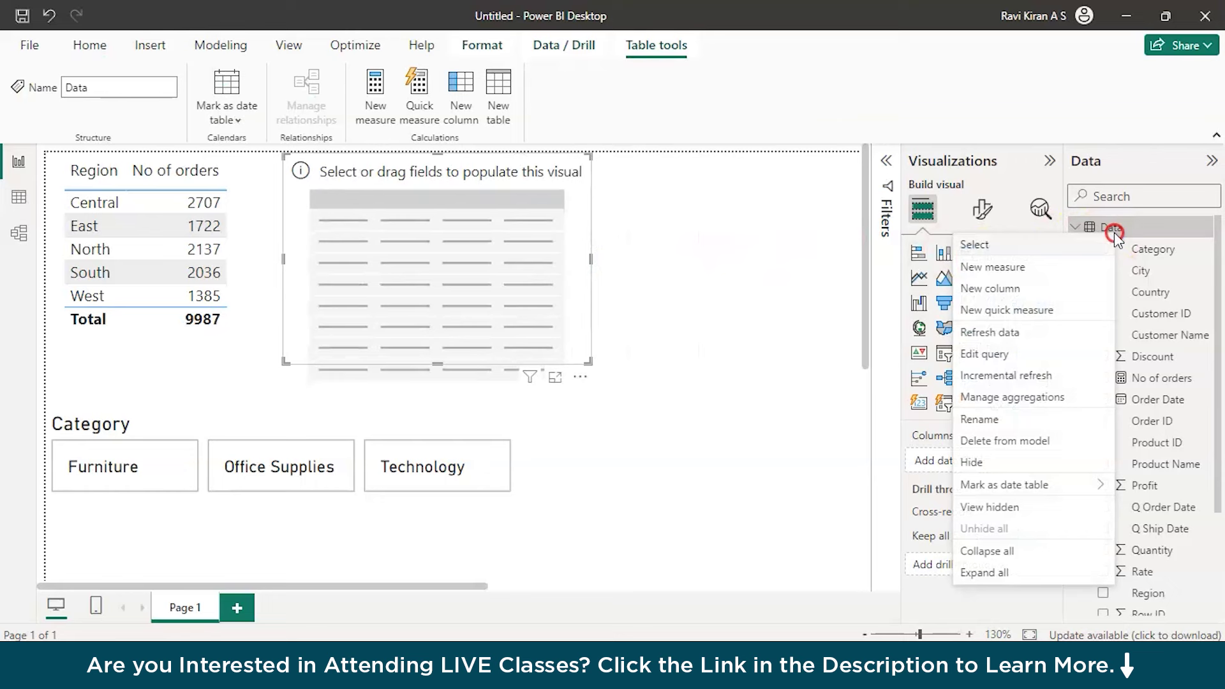
key(Escape)
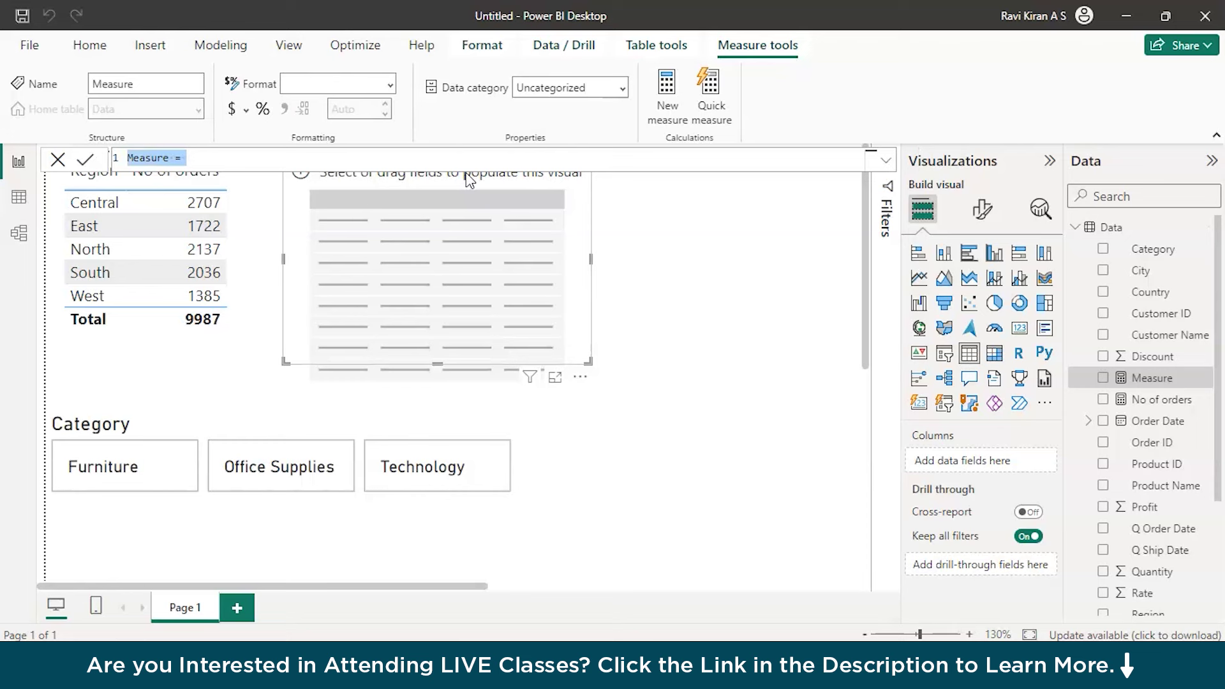
Define the measure Min Orders Received = MIN(Data[Order ID]) and commit it
text(Min Orders Received)
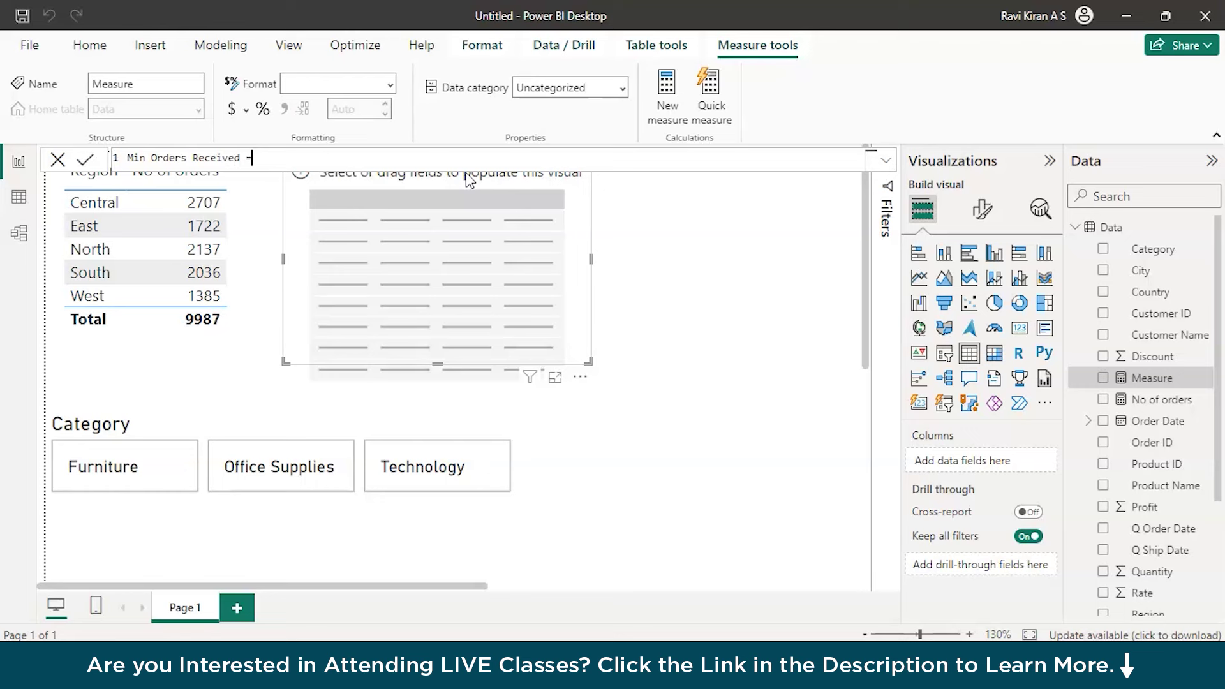
text(= min)
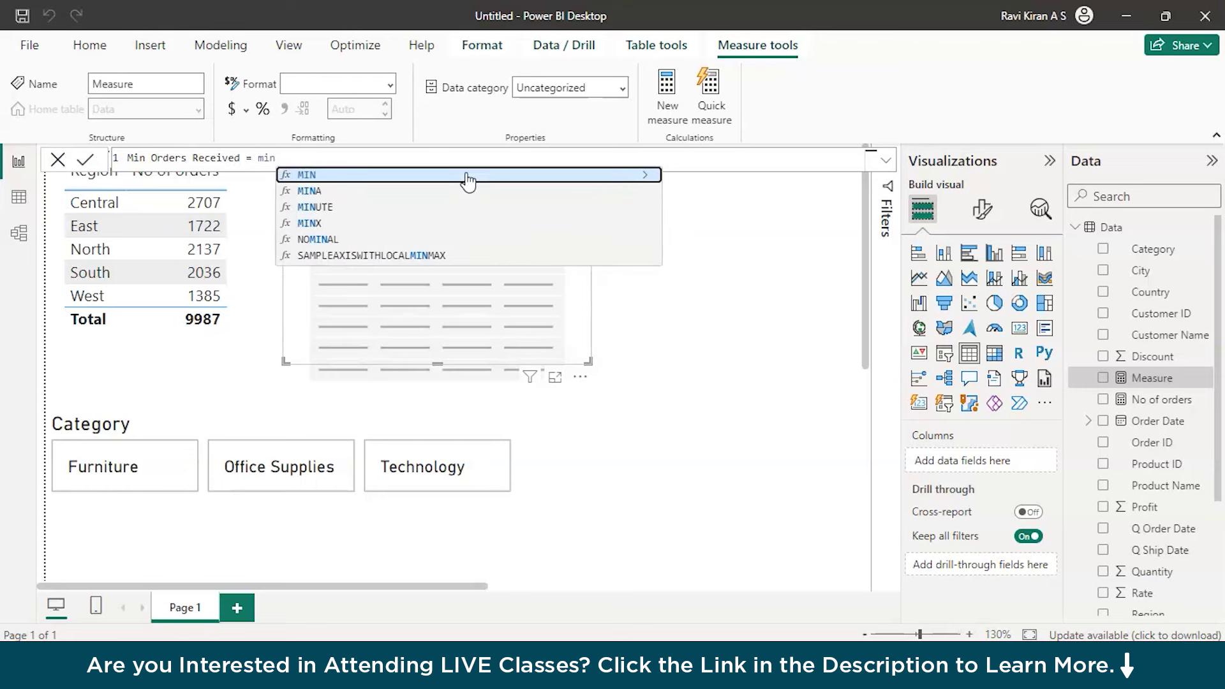
click(467, 175)
text(da)
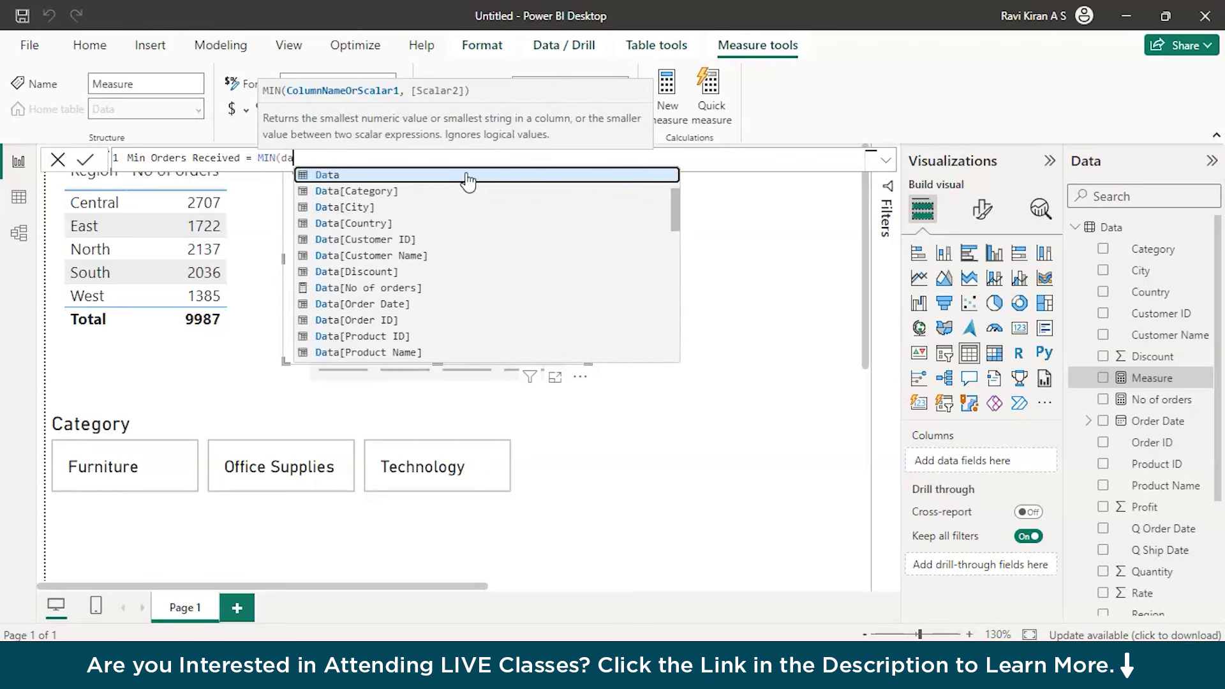
key(Down)
key(Down)
key(Down)
key(Down)
key(Down)
key(Down)
key(Down)
key(Down)
key(Down)
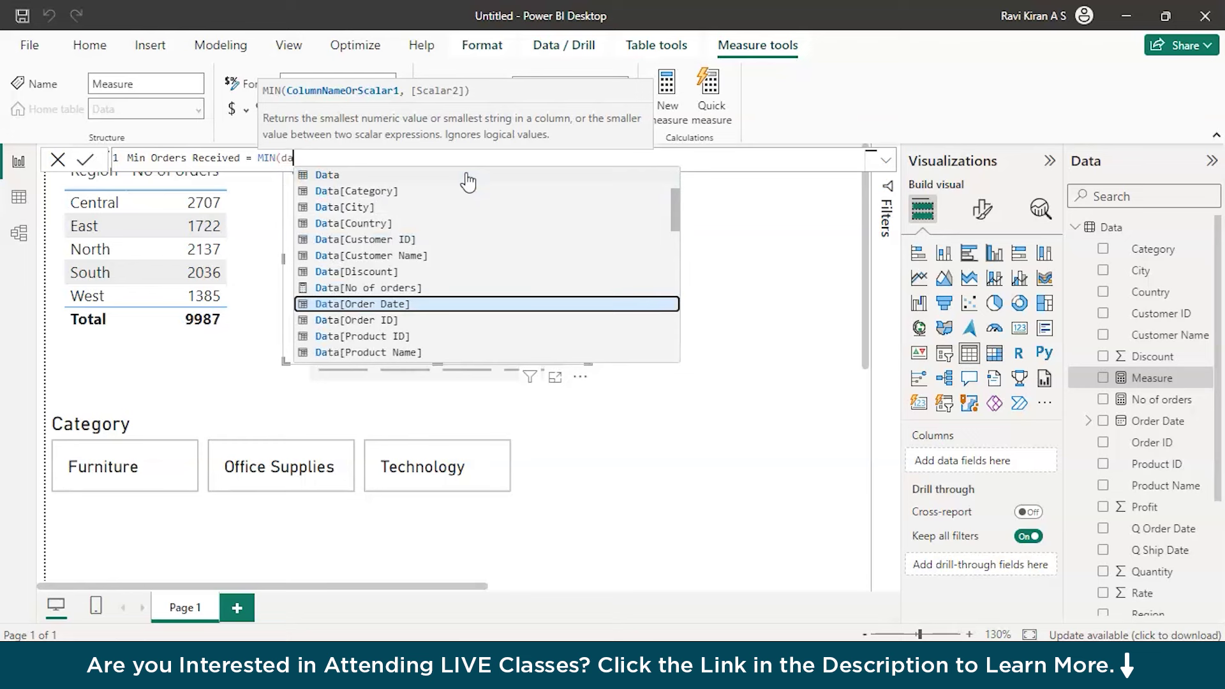
key(Down)
key(Up)
key(Tab)
text())
key(Return)
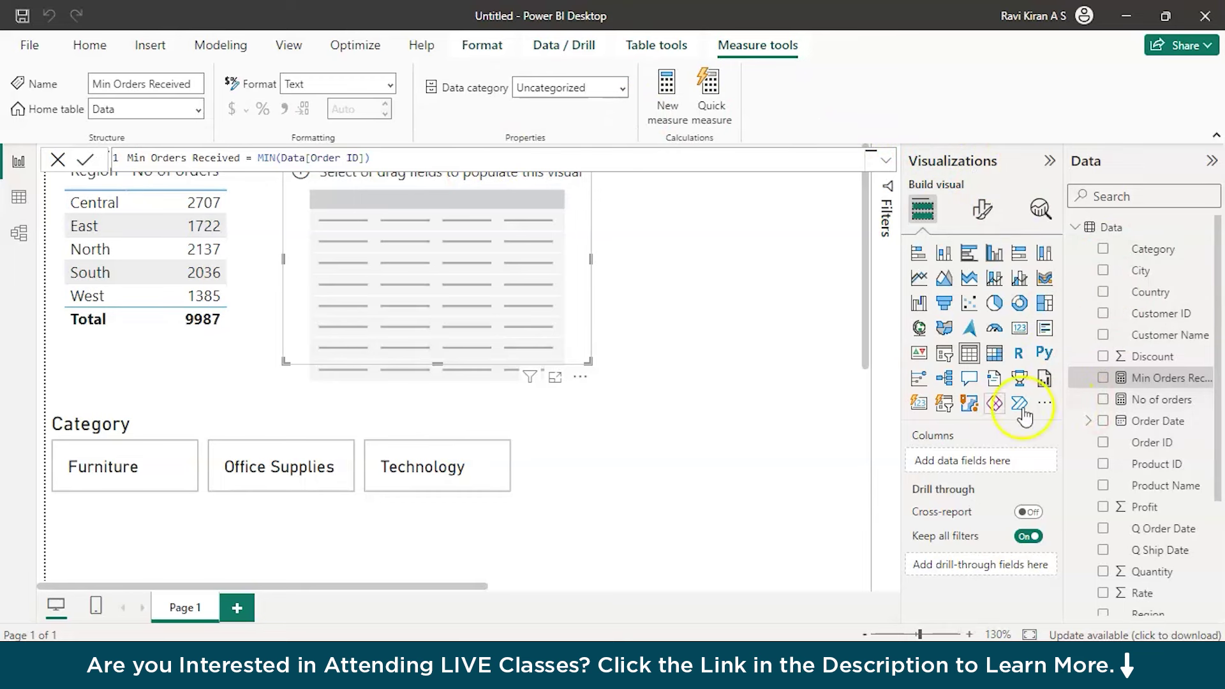
Add Region and Min Orders Received to the new table, then try the Furniture and East filters
click(640, 213)
scroll(1209, 553, down, 1)
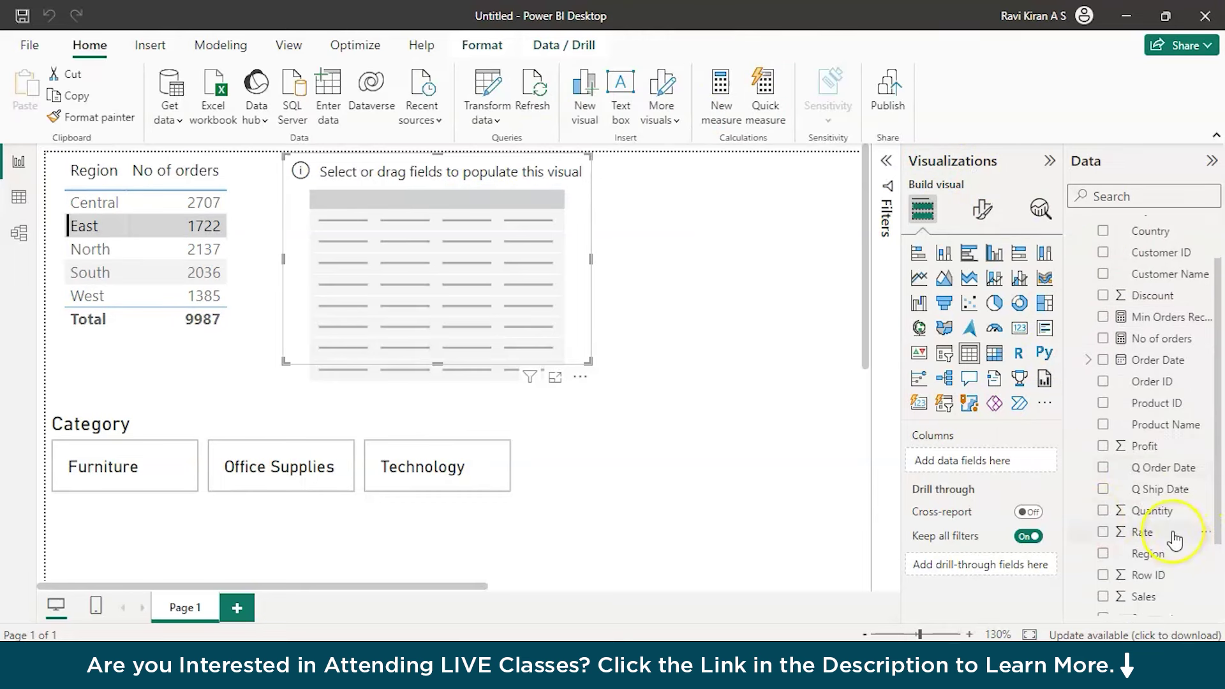
scroll(1199, 545, down, 1)
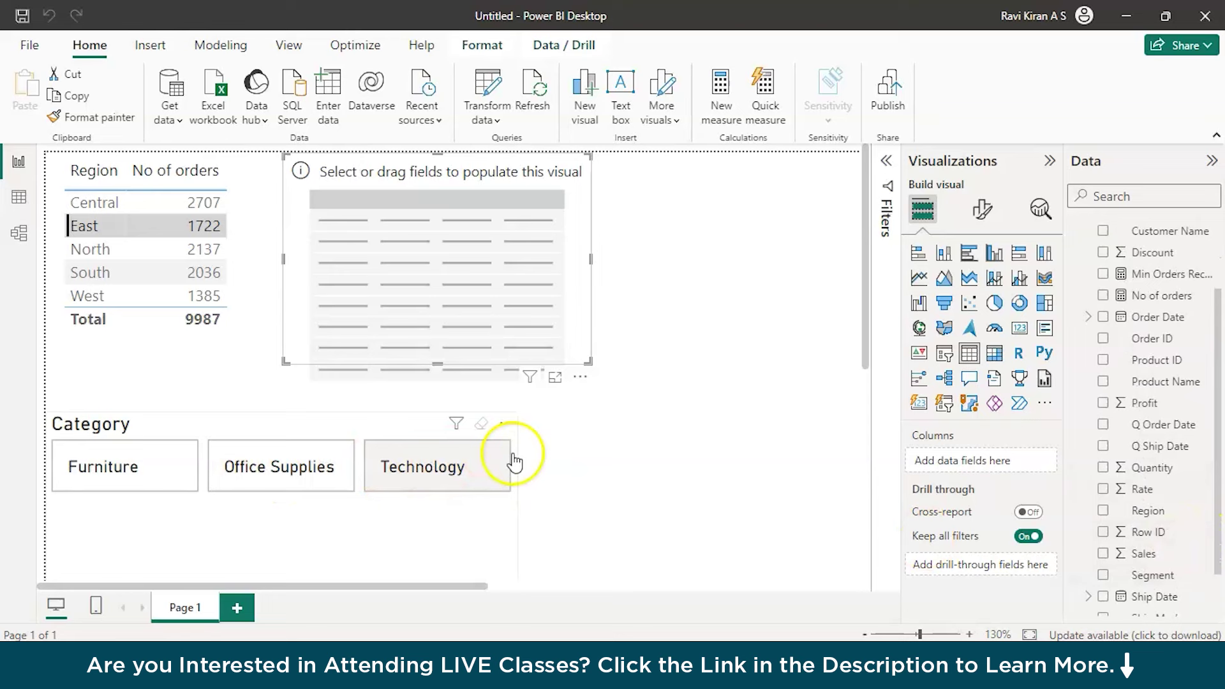
scroll(1133, 322, up, 2)
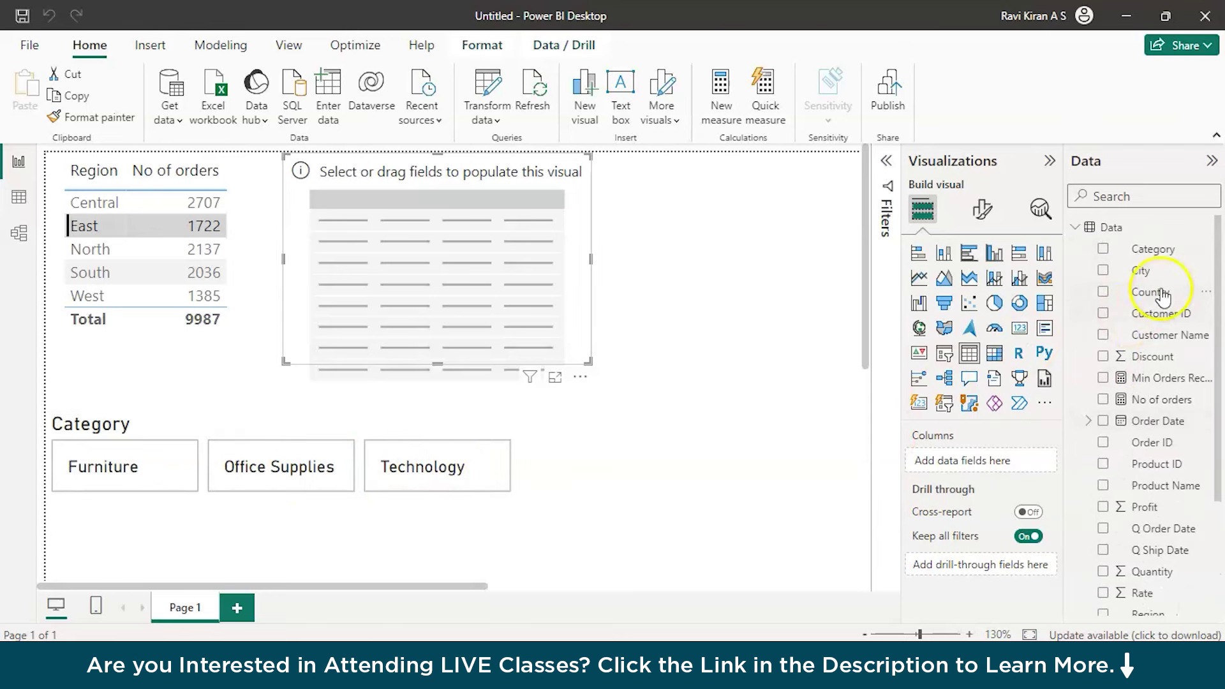
scroll(1139, 520, down, 3)
click(1142, 454)
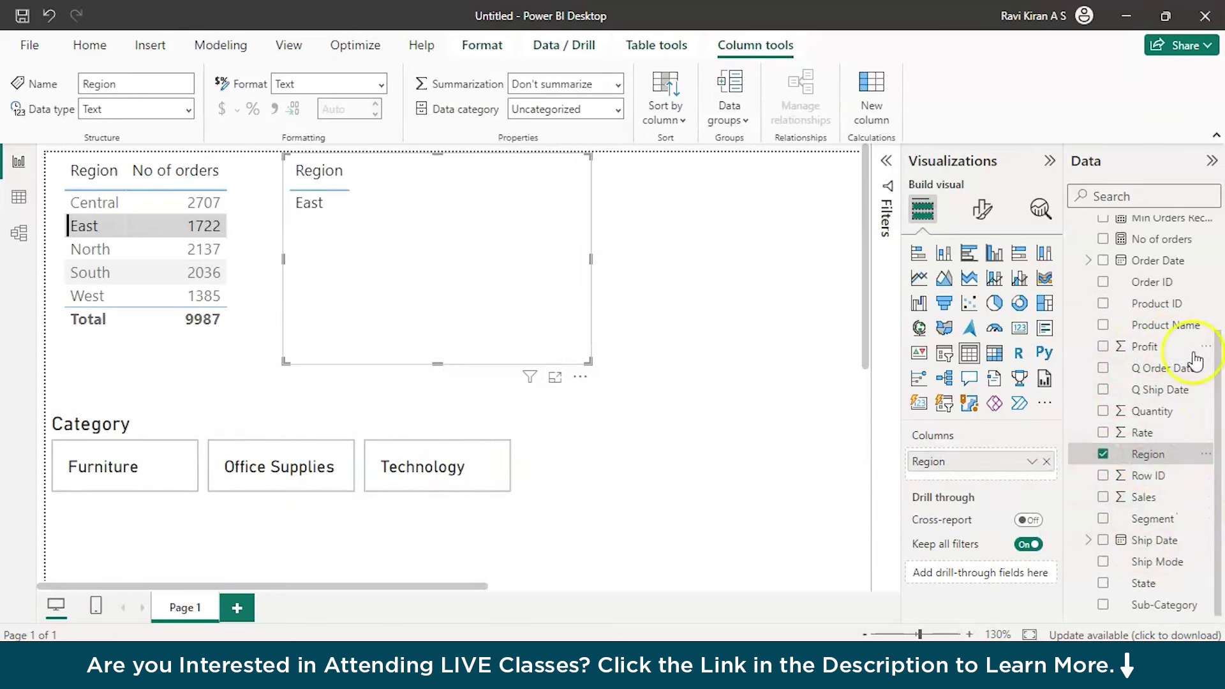
scroll(1177, 363, up, 1)
scroll(1174, 357, up, 2)
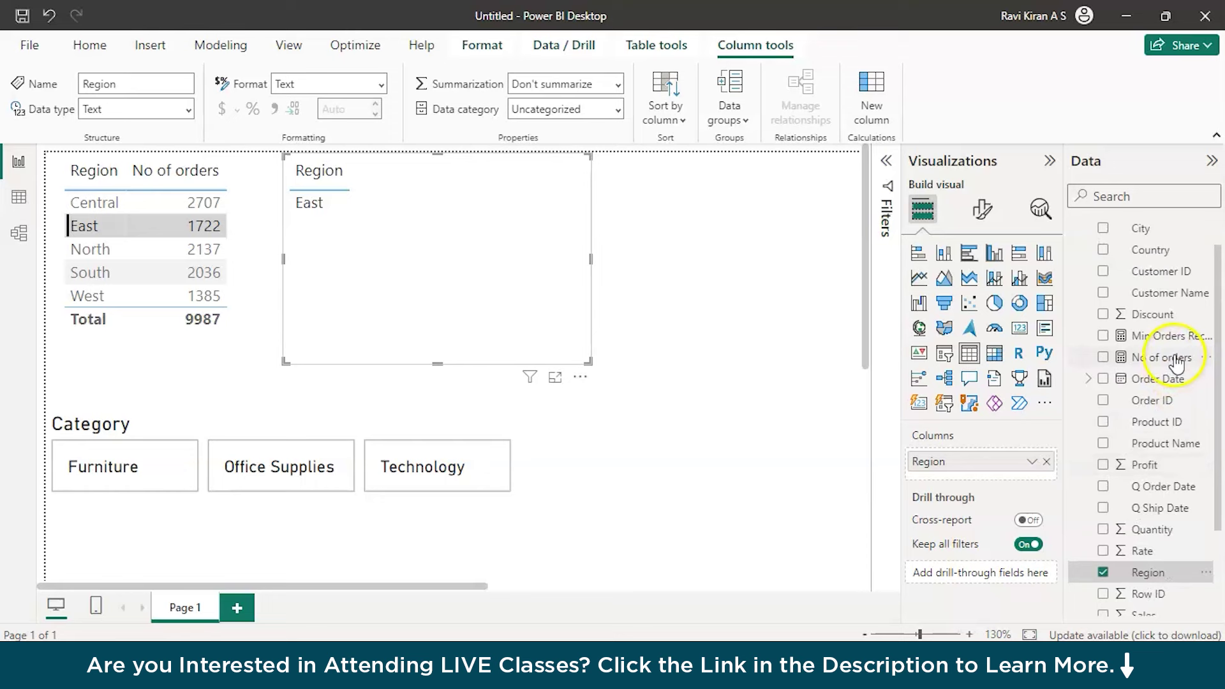
click(1102, 335)
click(144, 462)
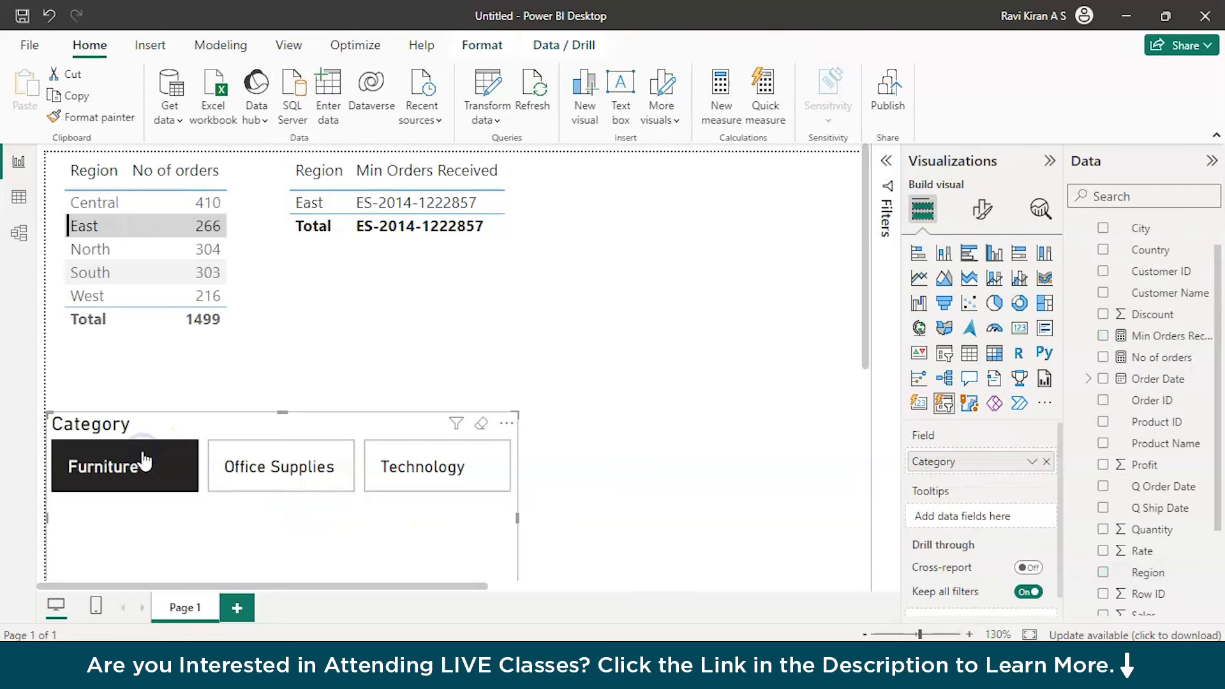
click(405, 202)
click(1104, 336)
Edit the Min Orders Received formula to wrap its argument in COUNT
click(443, 155)
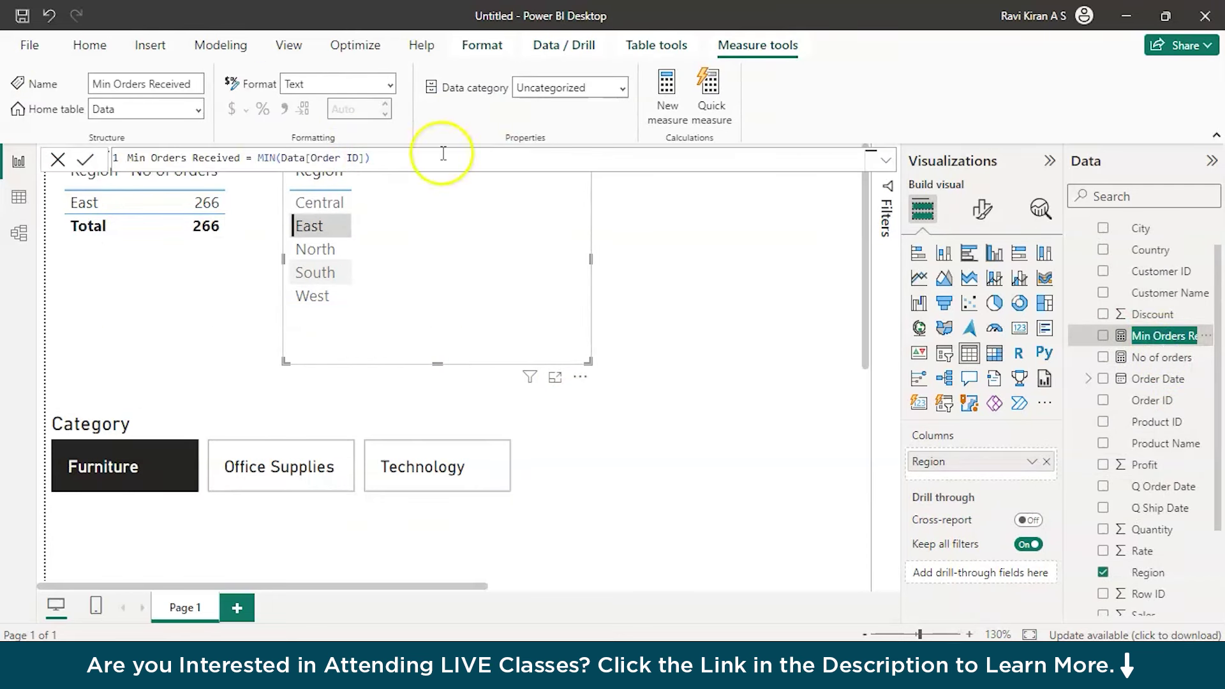
click(283, 158)
click(283, 158)
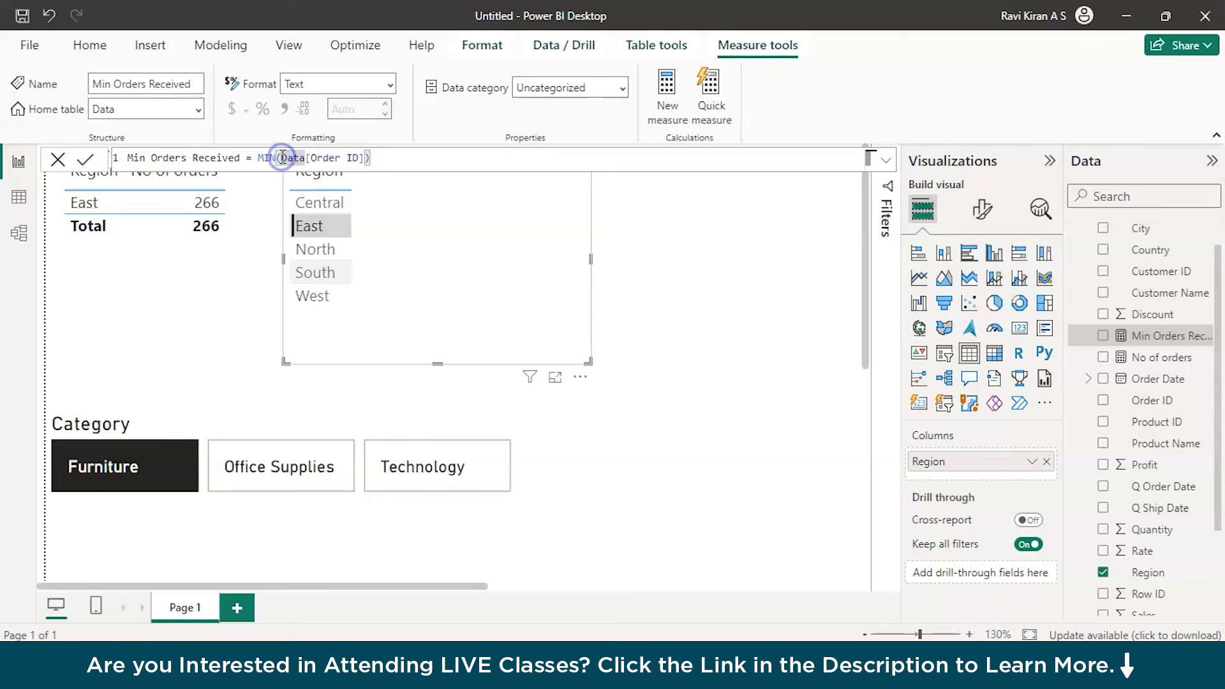
click(455, 153)
text(cou)
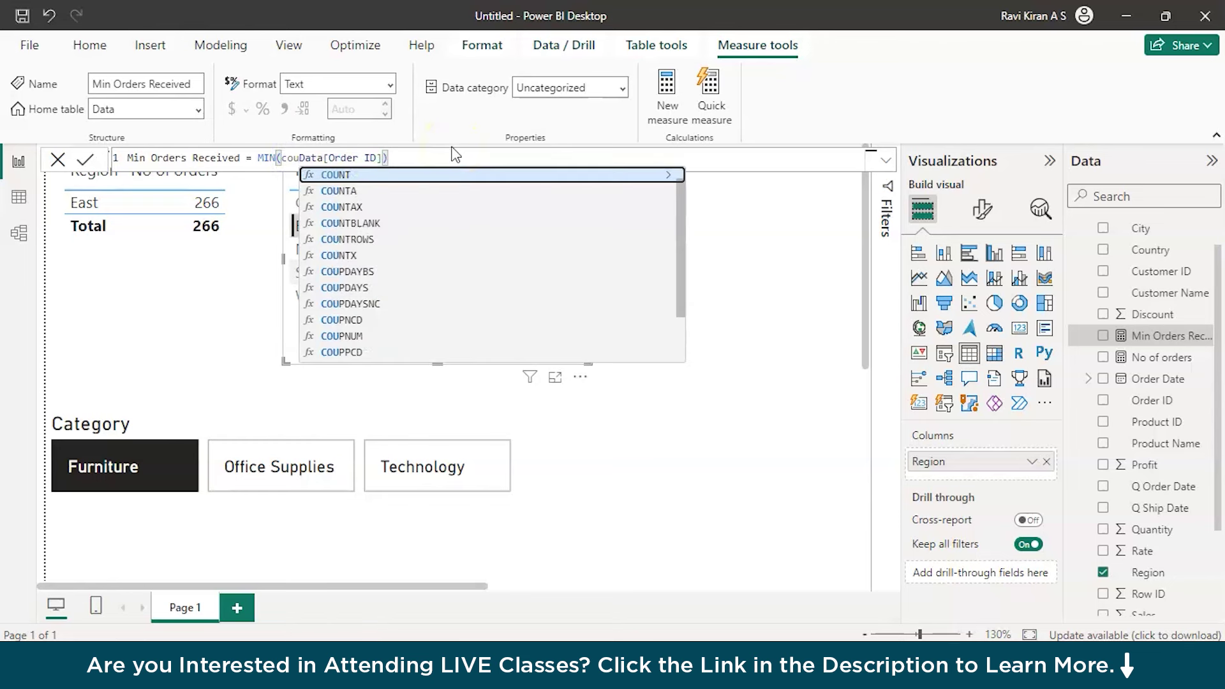
key(Tab)
click(431, 158)
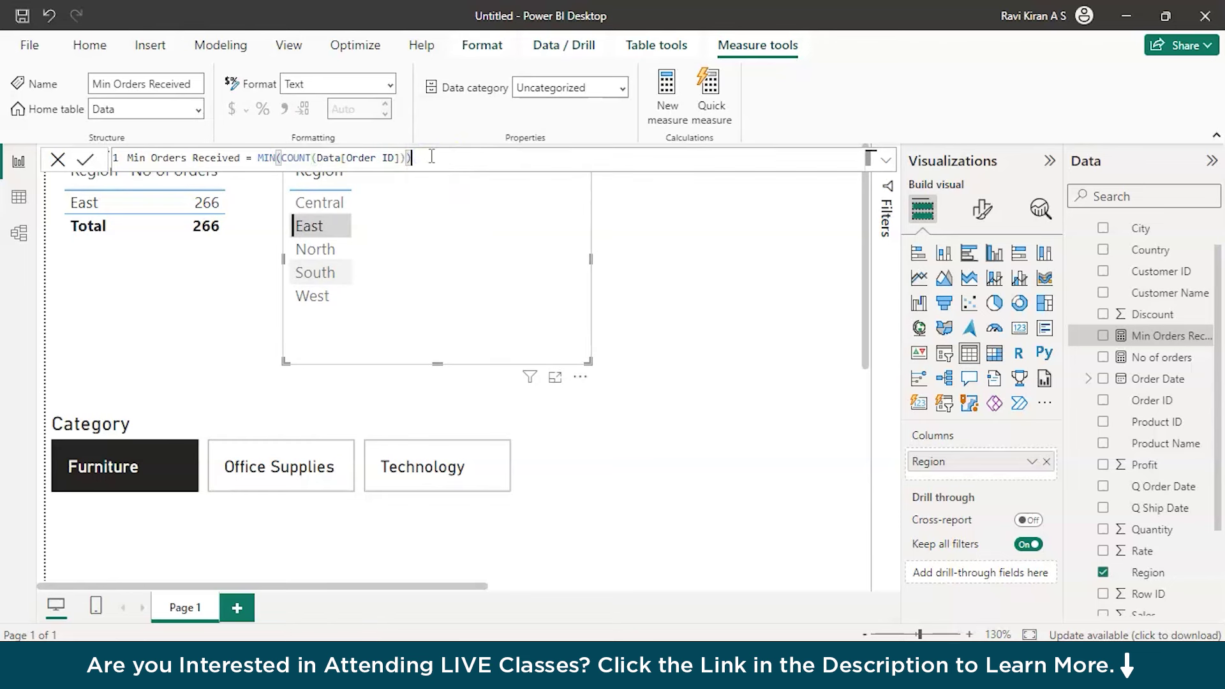
text())
click(809, 344)
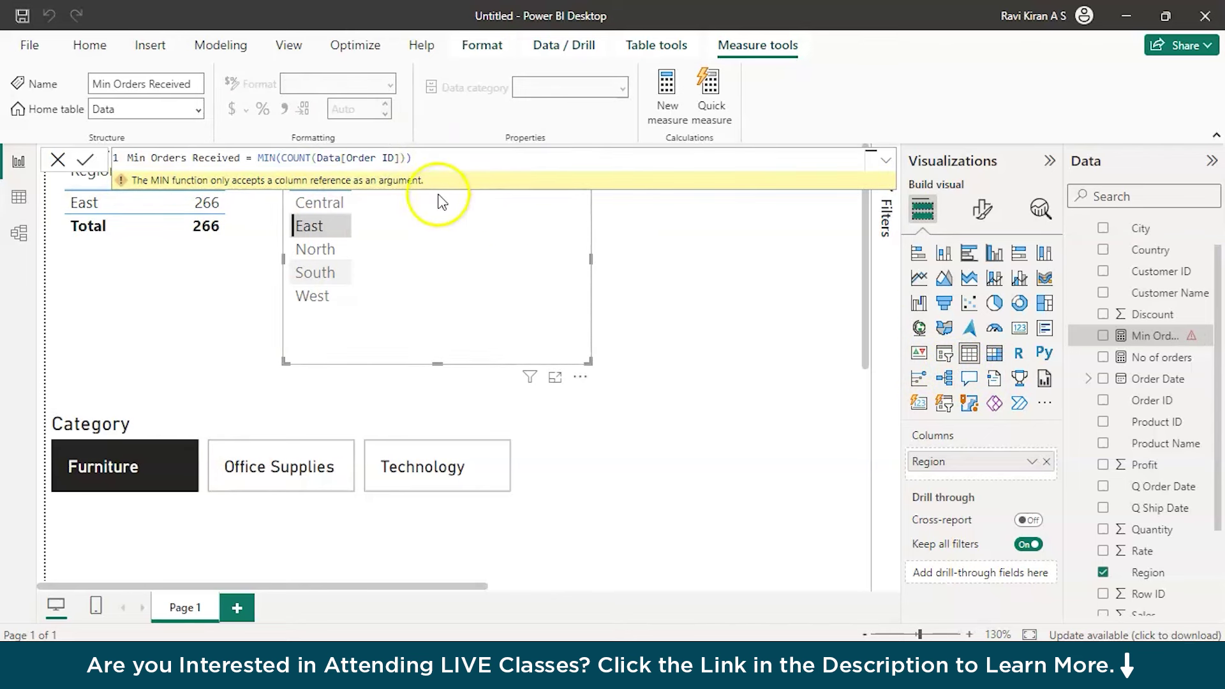
Replace the COUNT(Data[Order ID]) argument with Data[Sales], making the measure MIN(Data[Sales])
drag(406, 157, 281, 157)
text(sa)
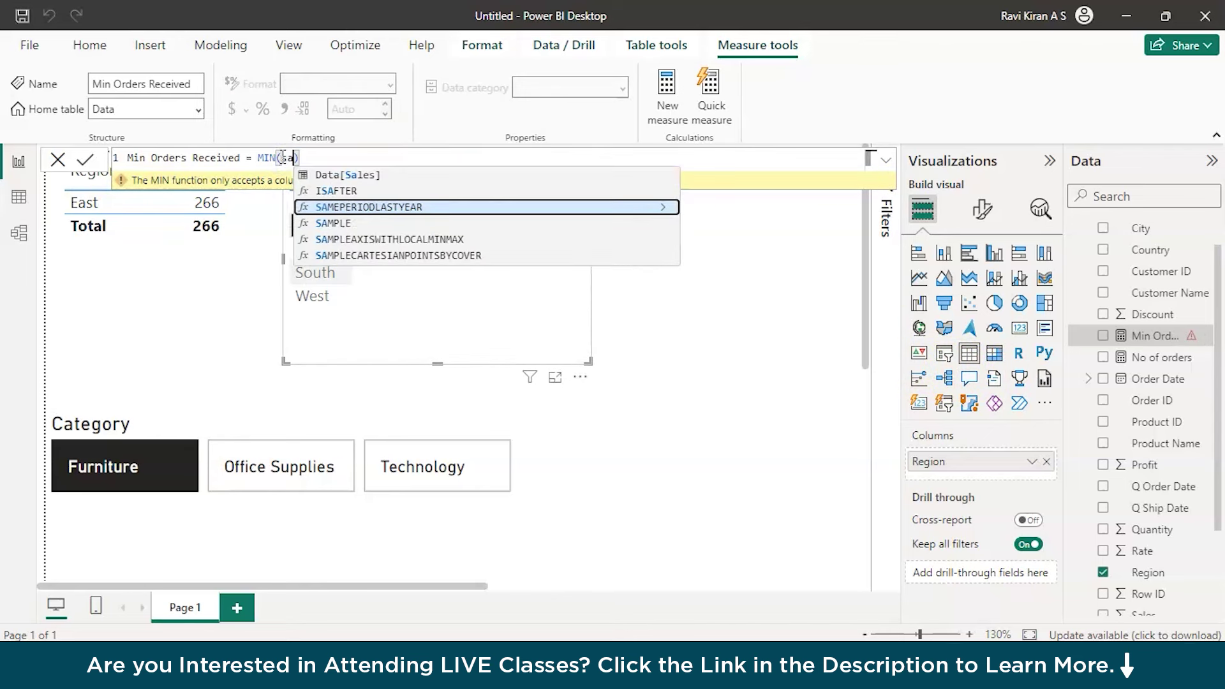
text(l)
key(Tab)
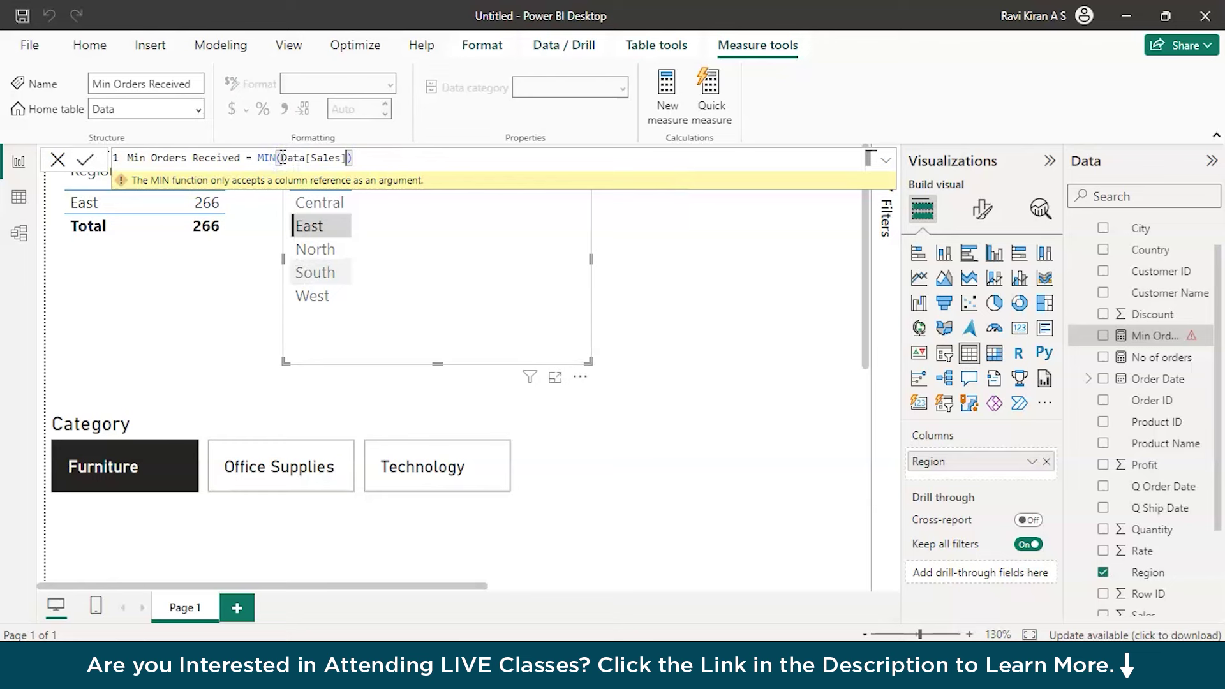
key(Return)
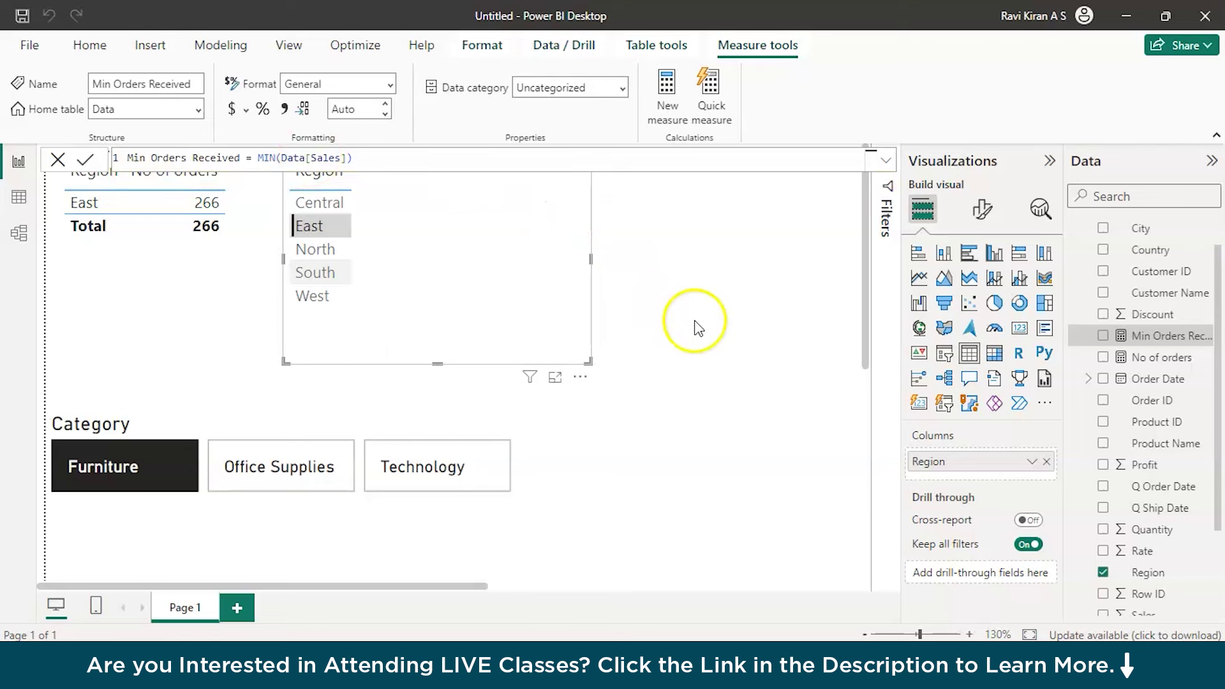
Add Min Orders Received to the region table, test Office Supplies, Technology and Furniture, then clear the slicer
click(1103, 336)
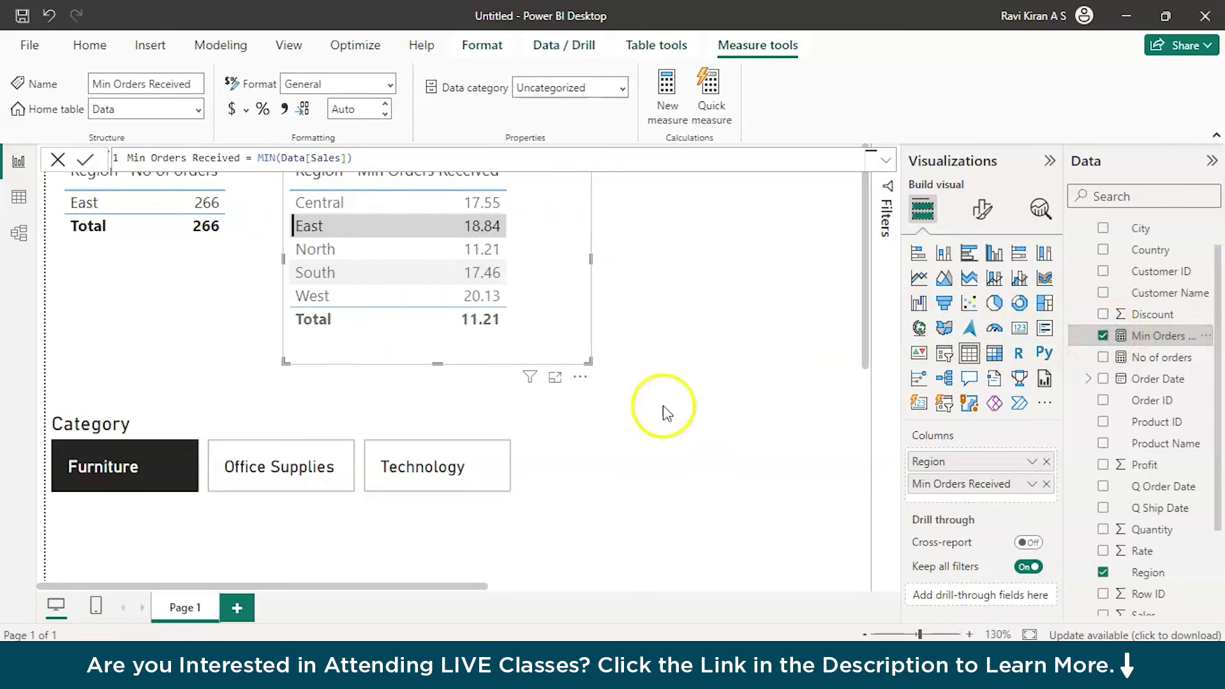
click(238, 462)
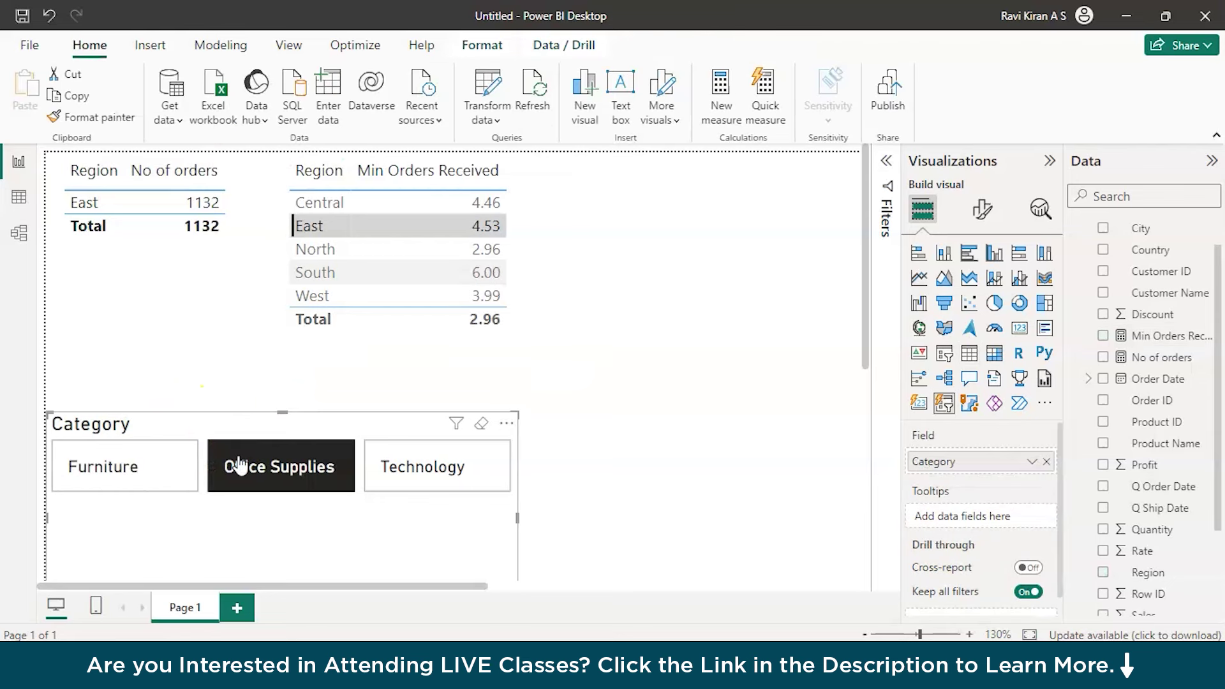
click(417, 466)
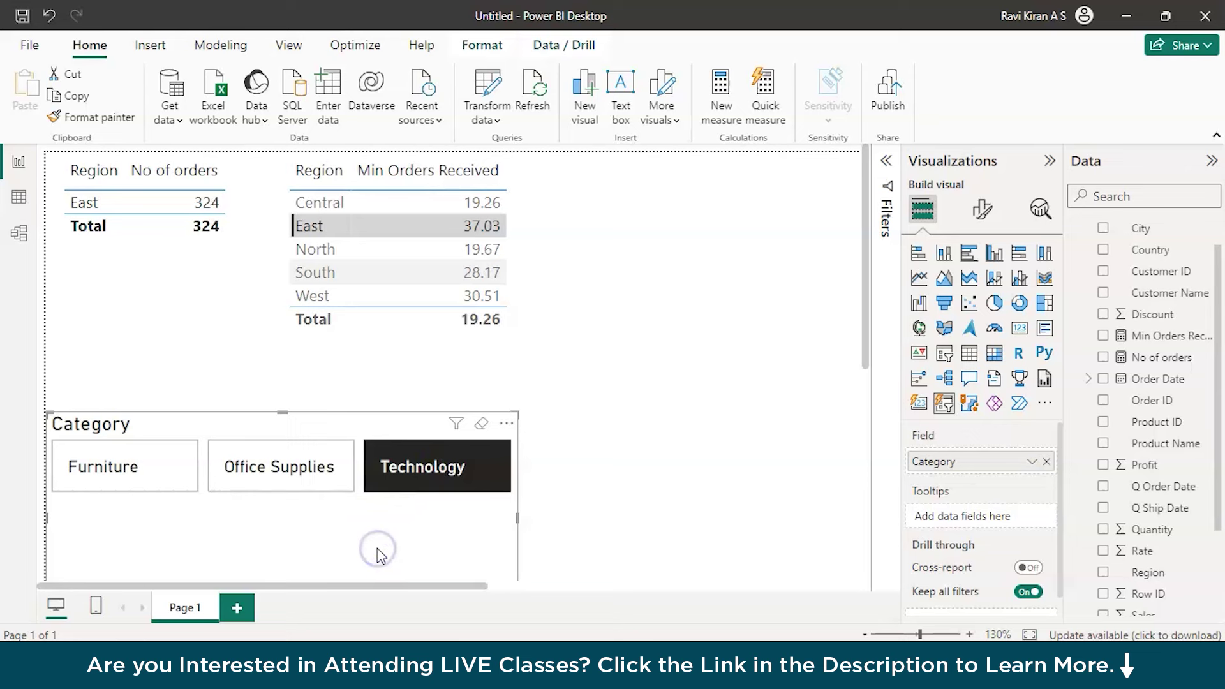
click(627, 503)
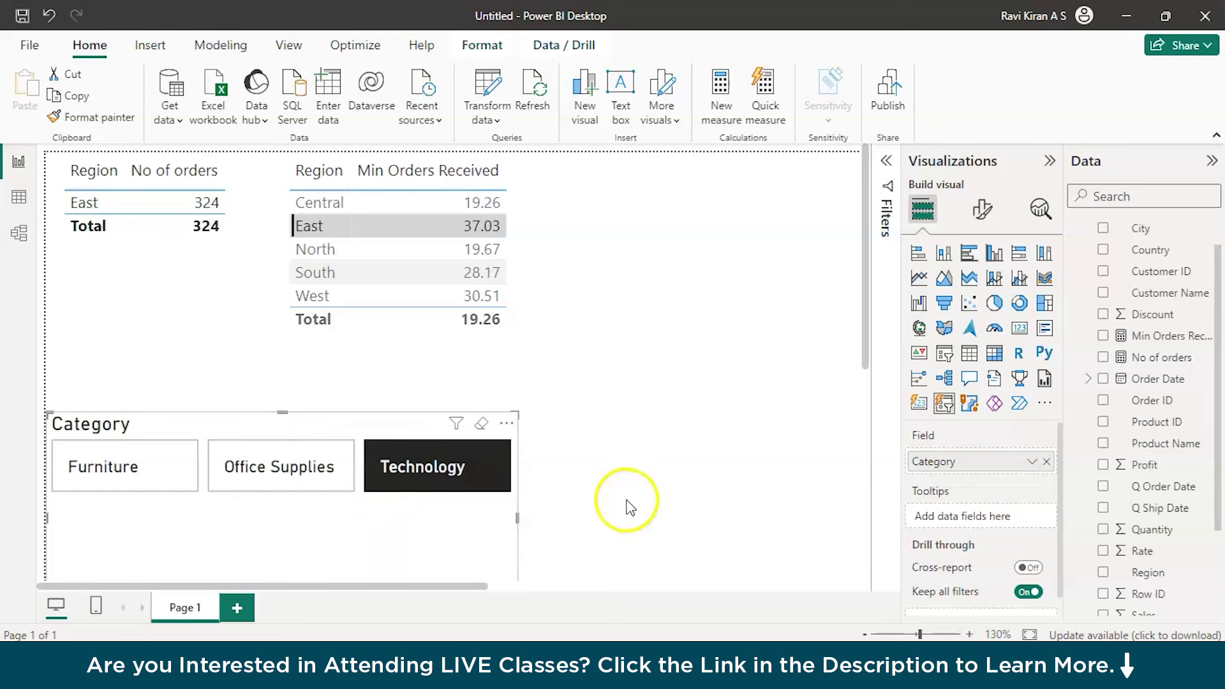
click(328, 542)
click(144, 490)
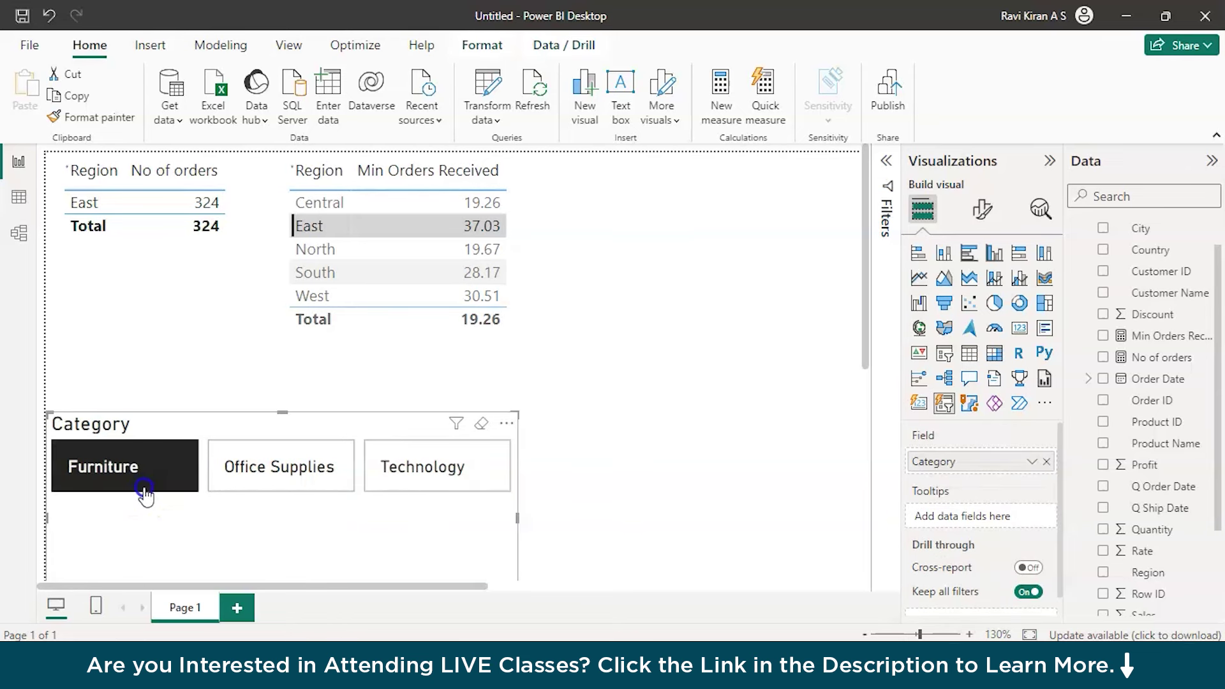
click(281, 554)
click(792, 358)
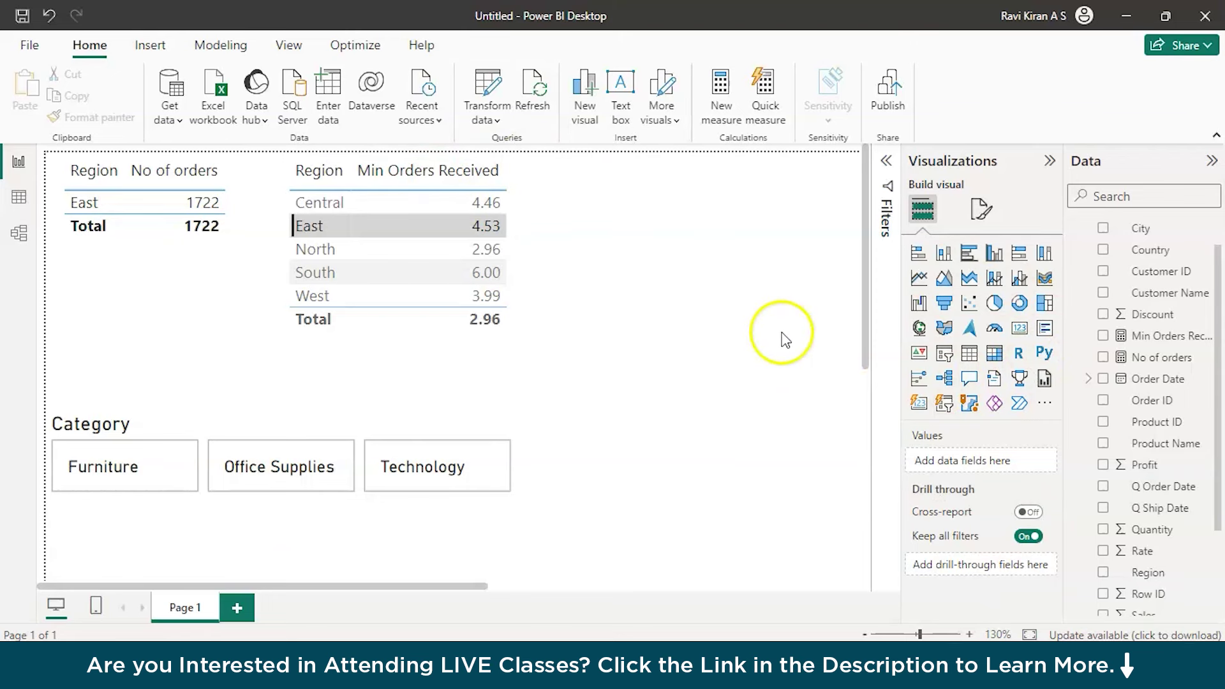
Add a new empty table visual, narrow it and move it to the top of the page
click(969, 352)
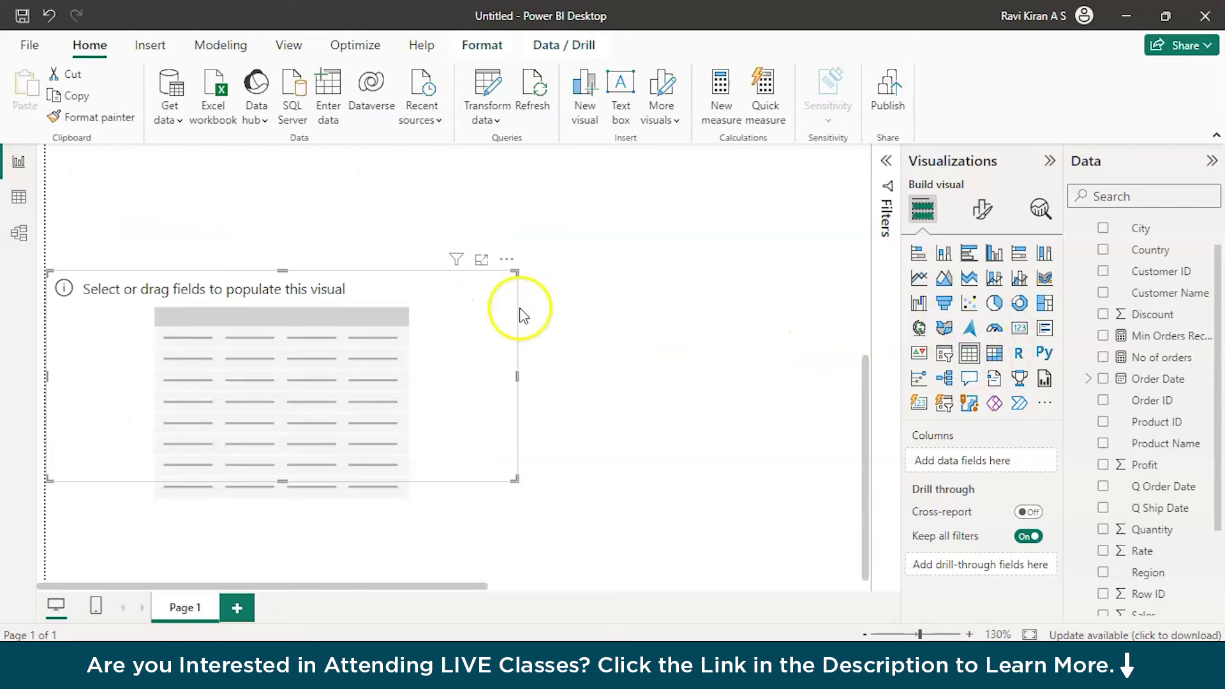
drag(518, 372, 289, 361)
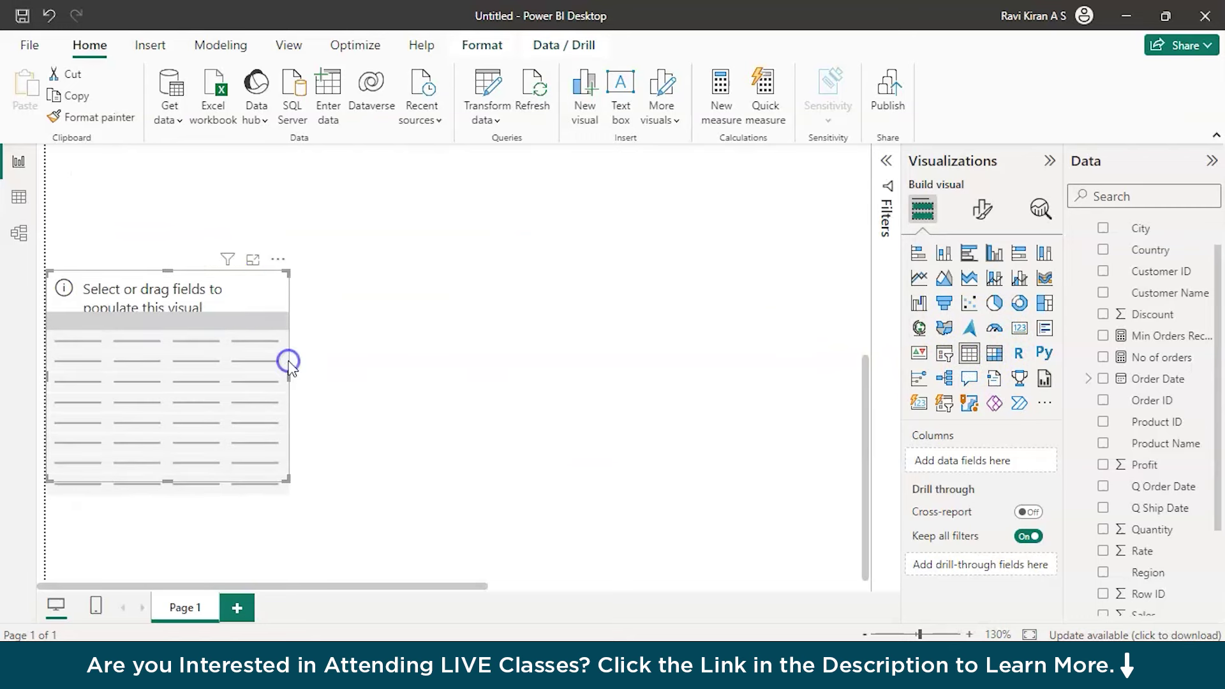
drag(224, 273, 644, 156)
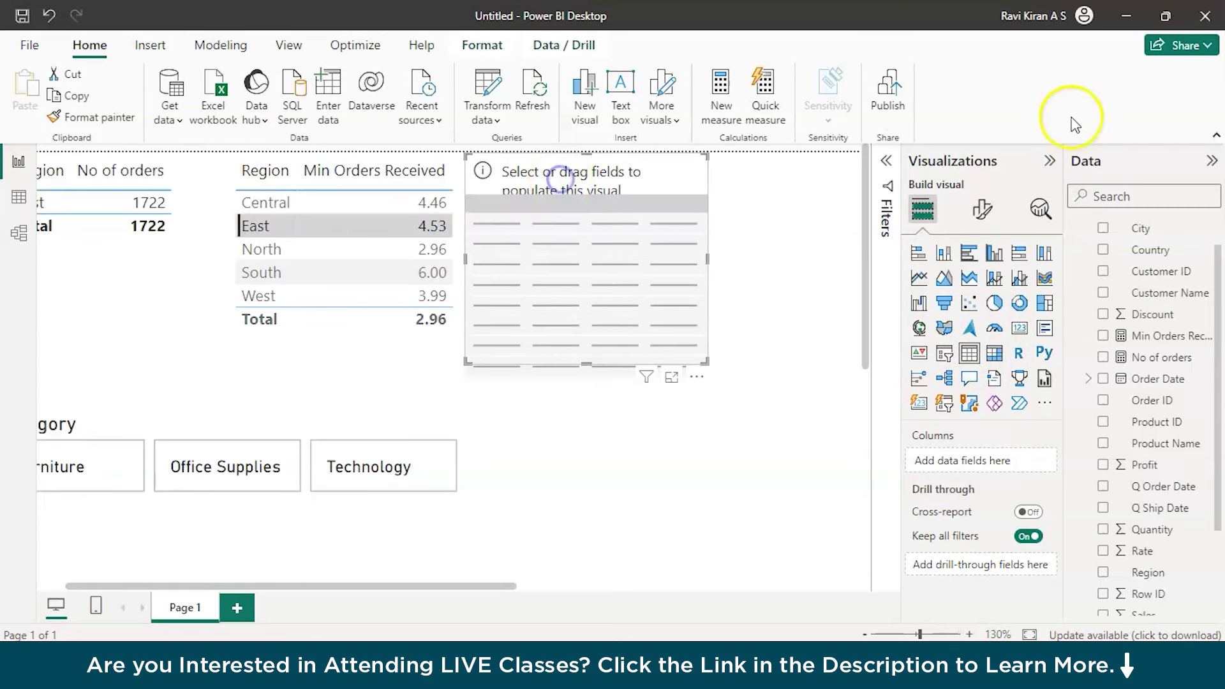
scroll(1107, 228, up, 2)
Create the measure Max Sales = MAX(Data[Sales]) in the Data table
right_click(1116, 229)
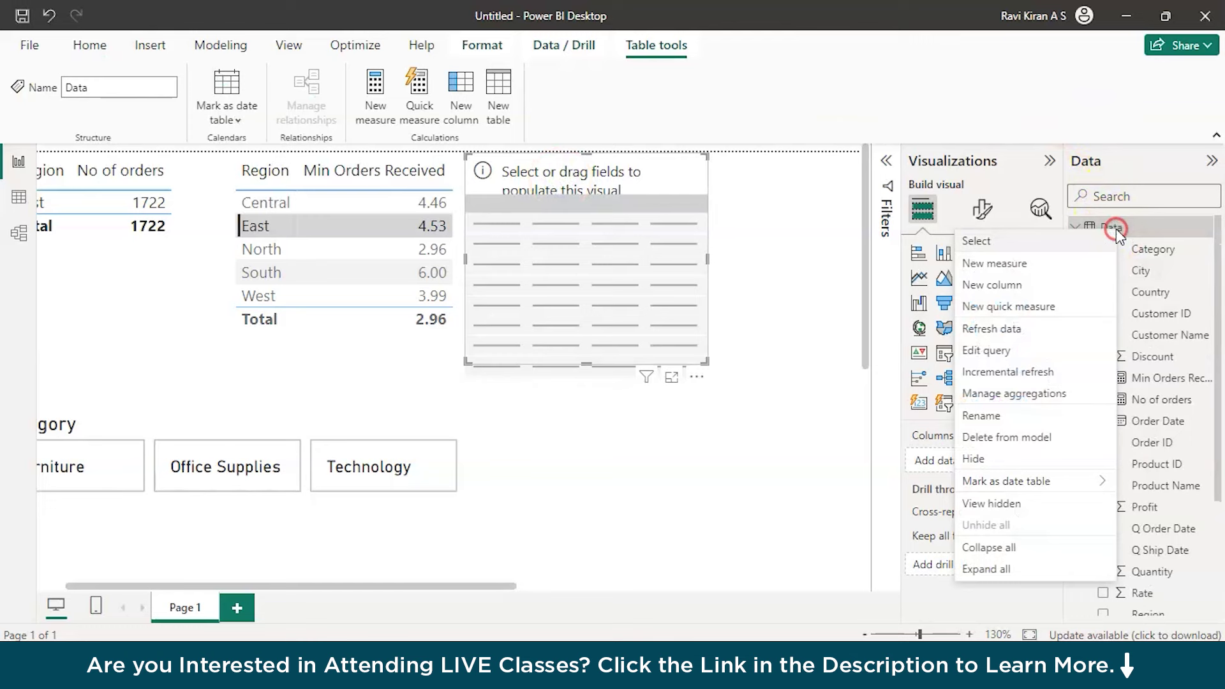
click(1081, 262)
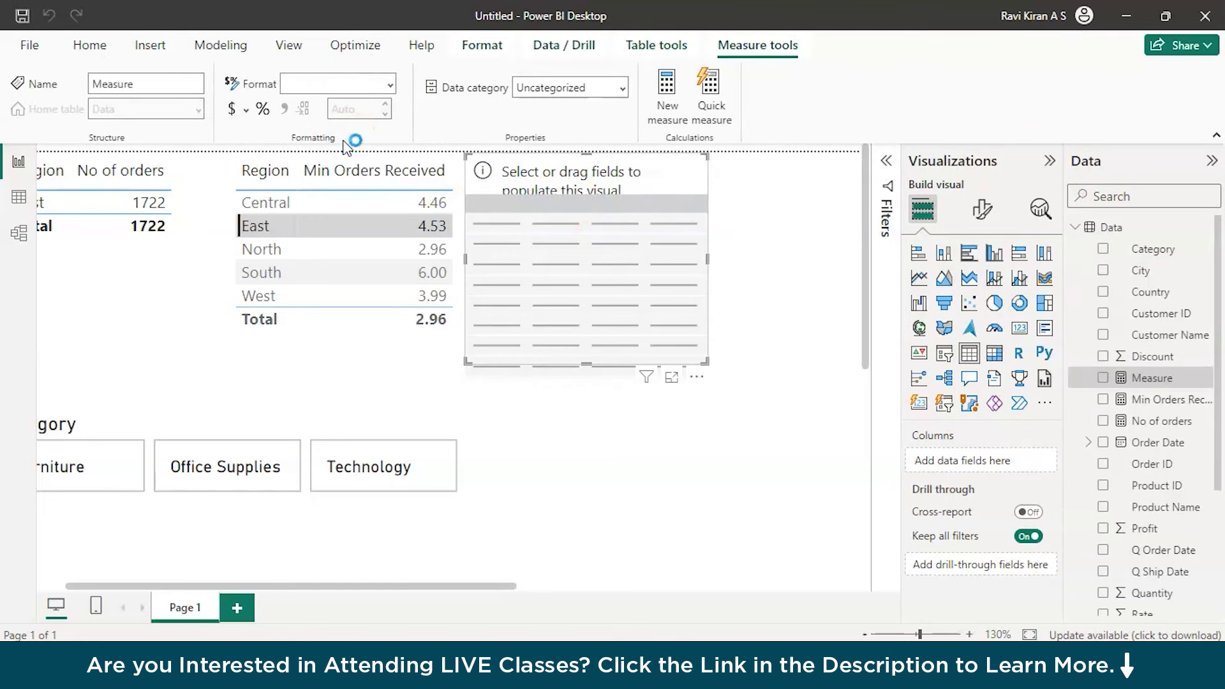
click(698, 287)
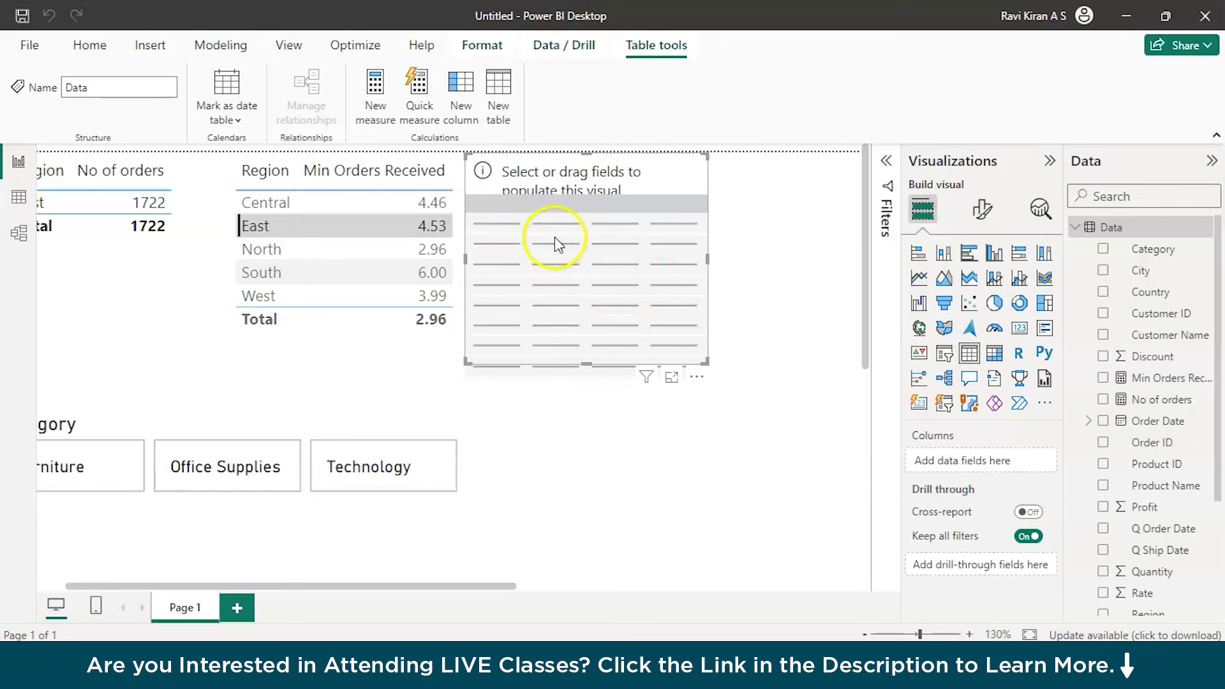
right_click(1111, 227)
click(998, 266)
text(Max Sales = )
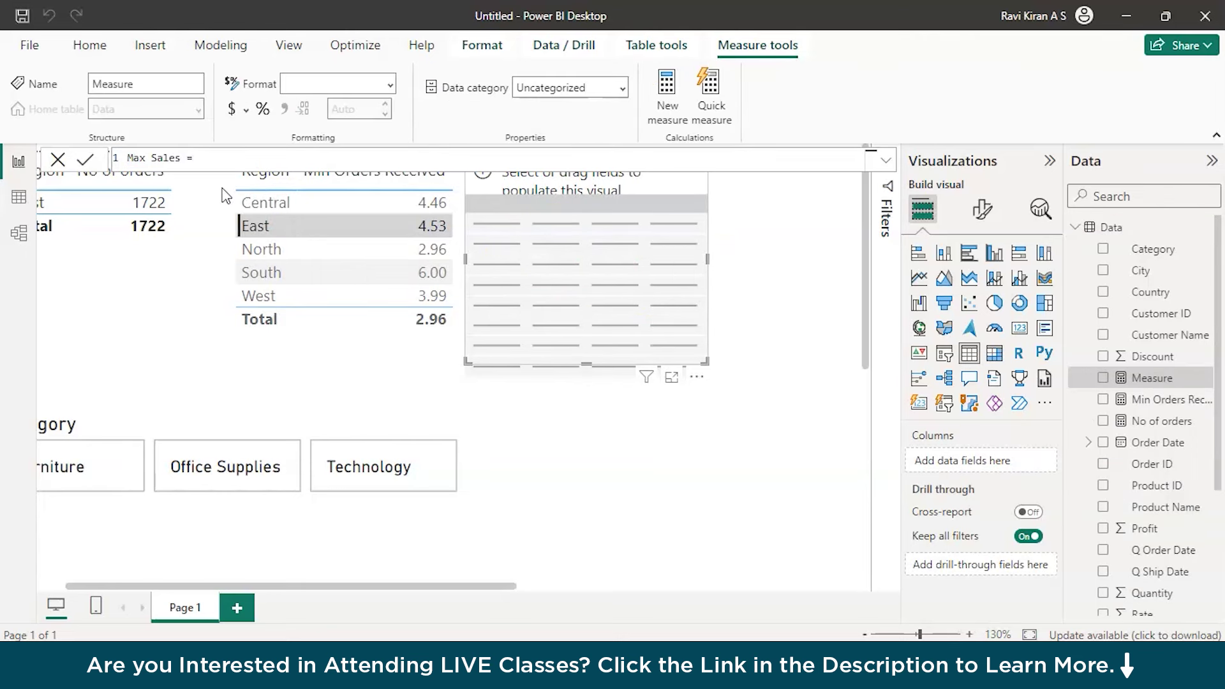
text(MAX()
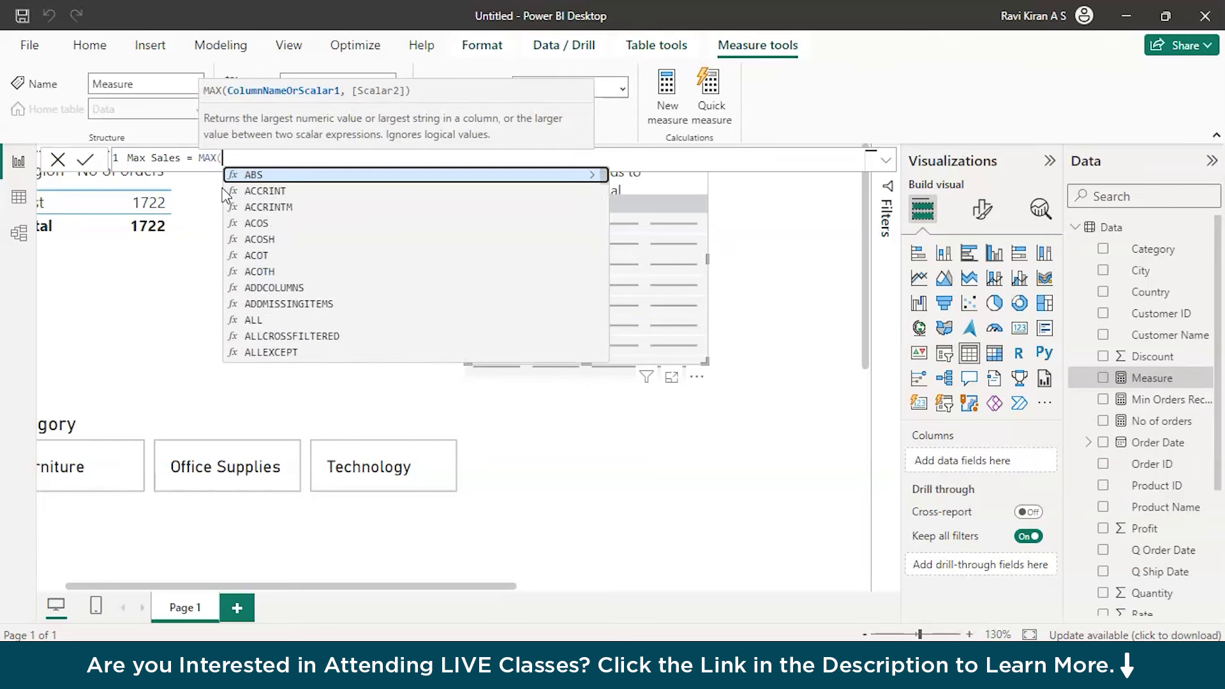
text(d)
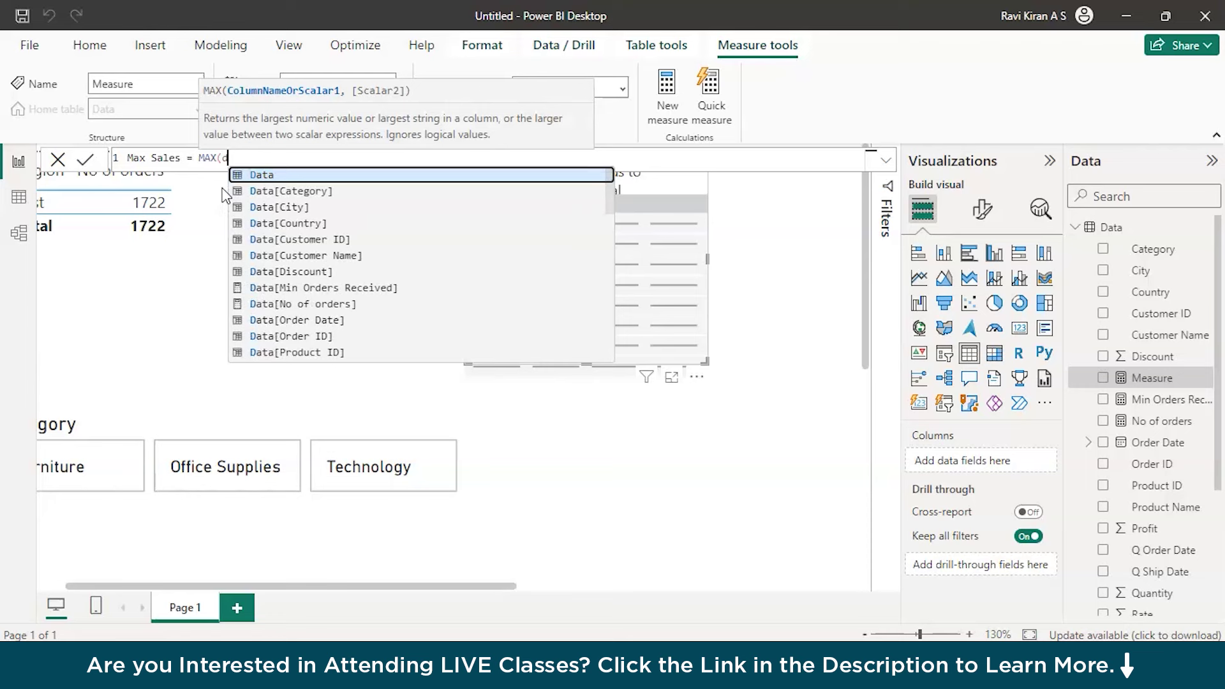
key(Down)
key(Down)
key(Down)
text(ata[Sales])
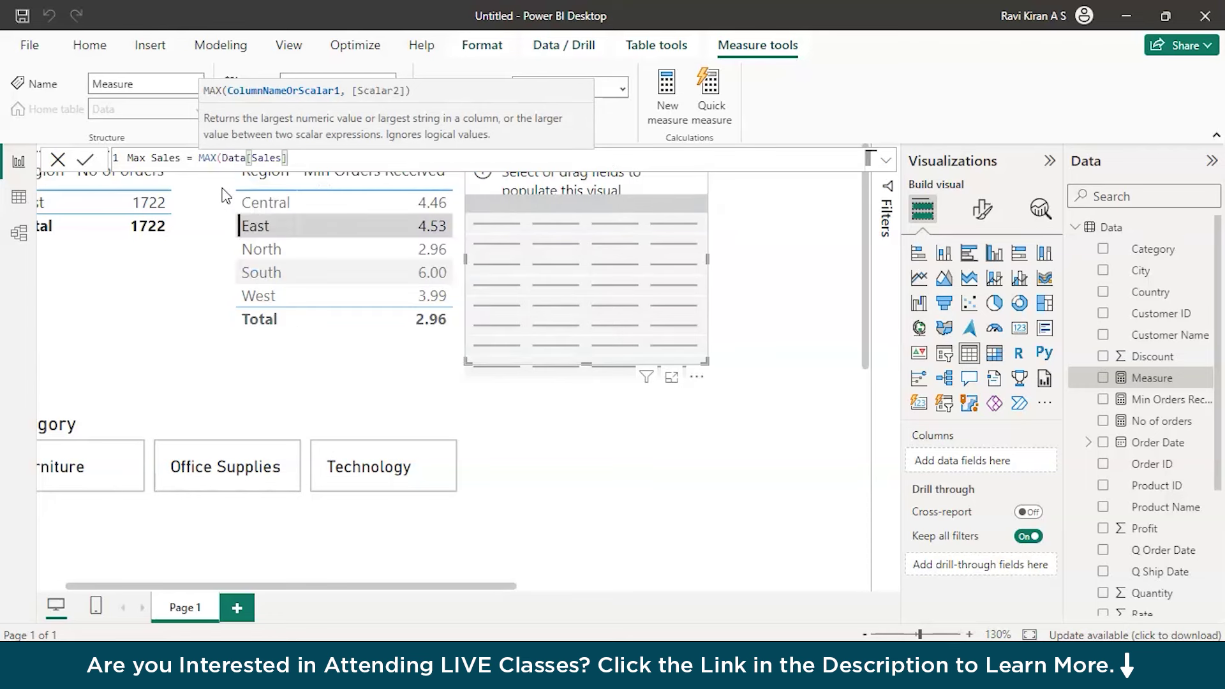
text())
key(Return)
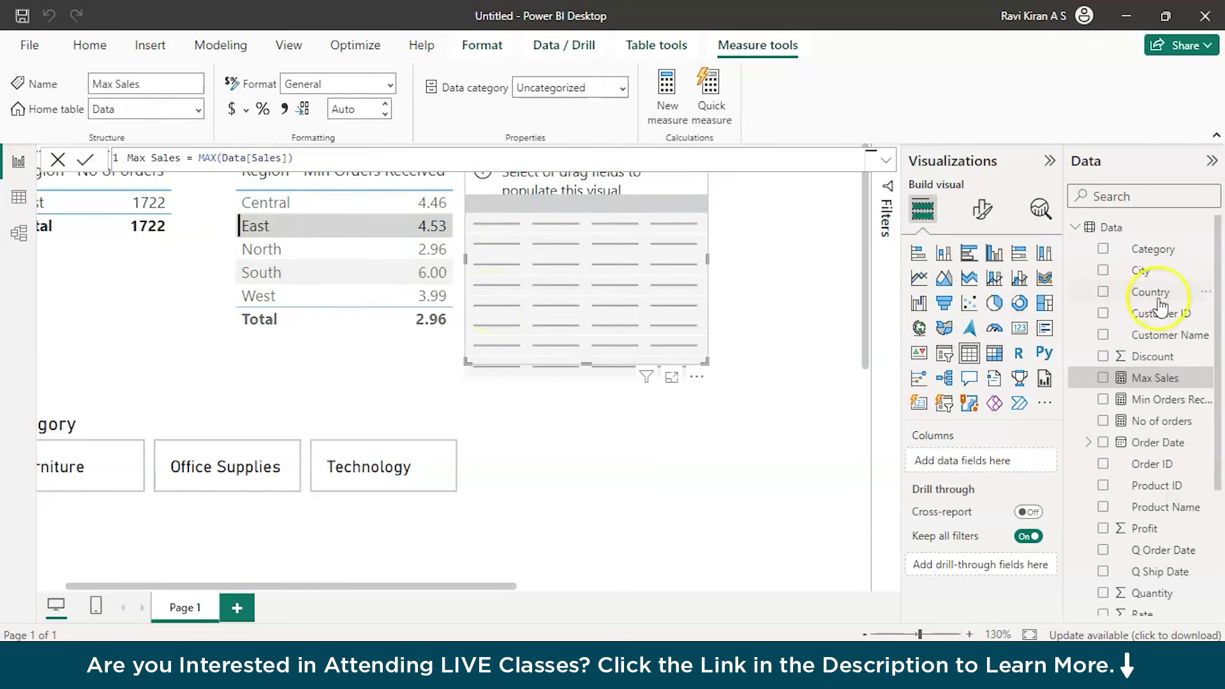
Add Segment and Max Sales to the table: Consumer 4,448.83, Corporate 4,748.44, Home Office 2,752.85
scroll(1142, 514, down, 4)
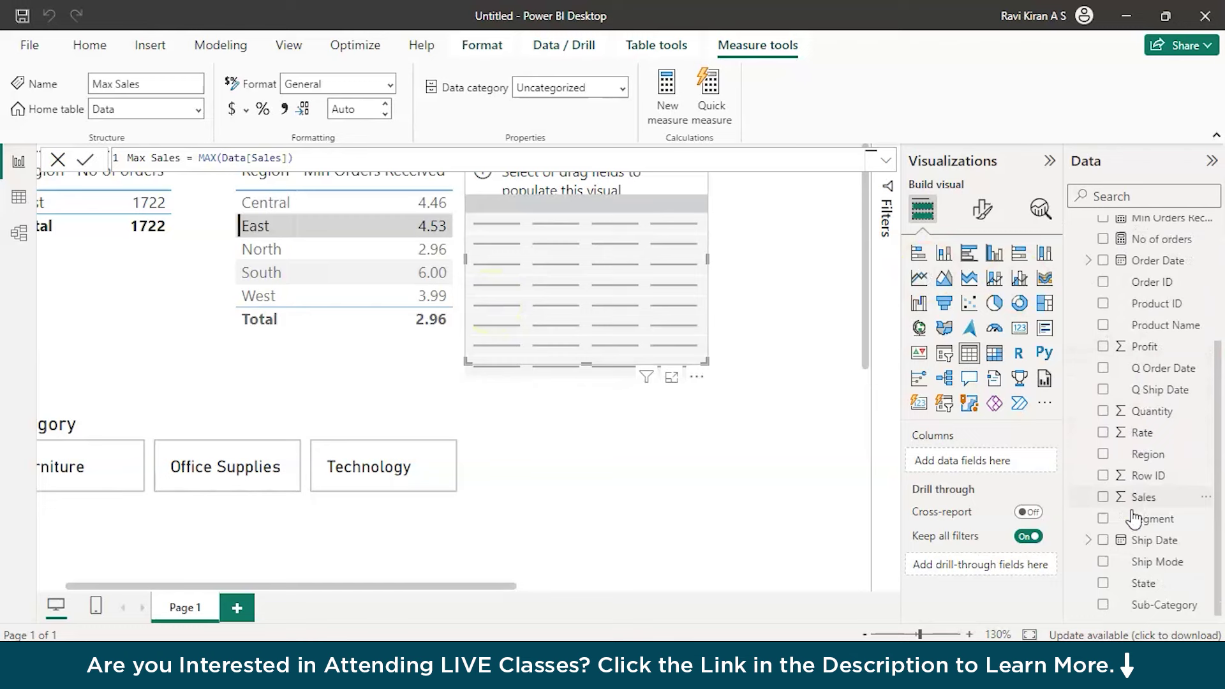
click(1102, 518)
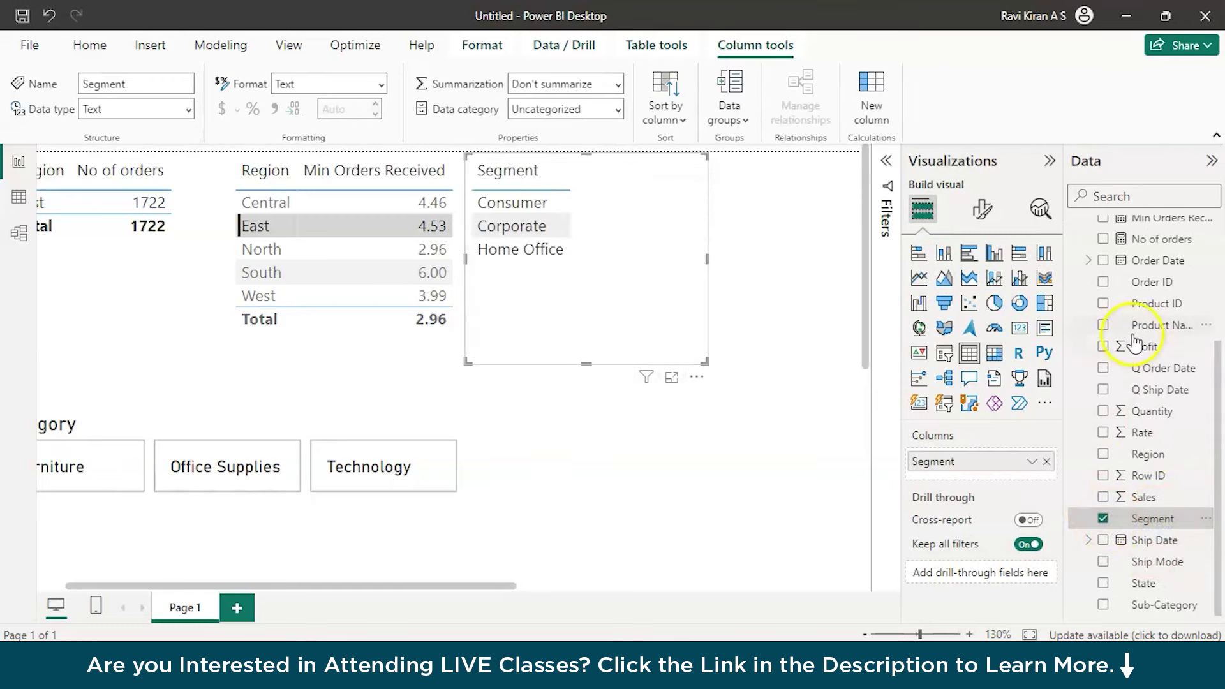
scroll(1110, 373, up, 4)
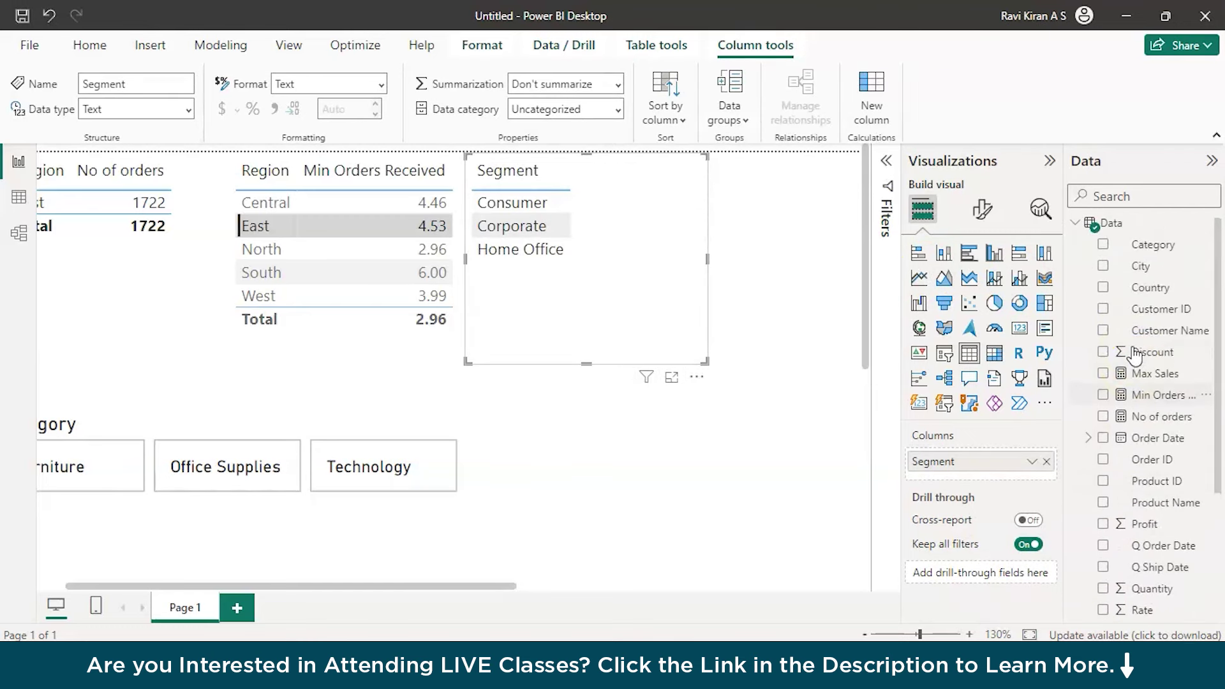
click(1103, 374)
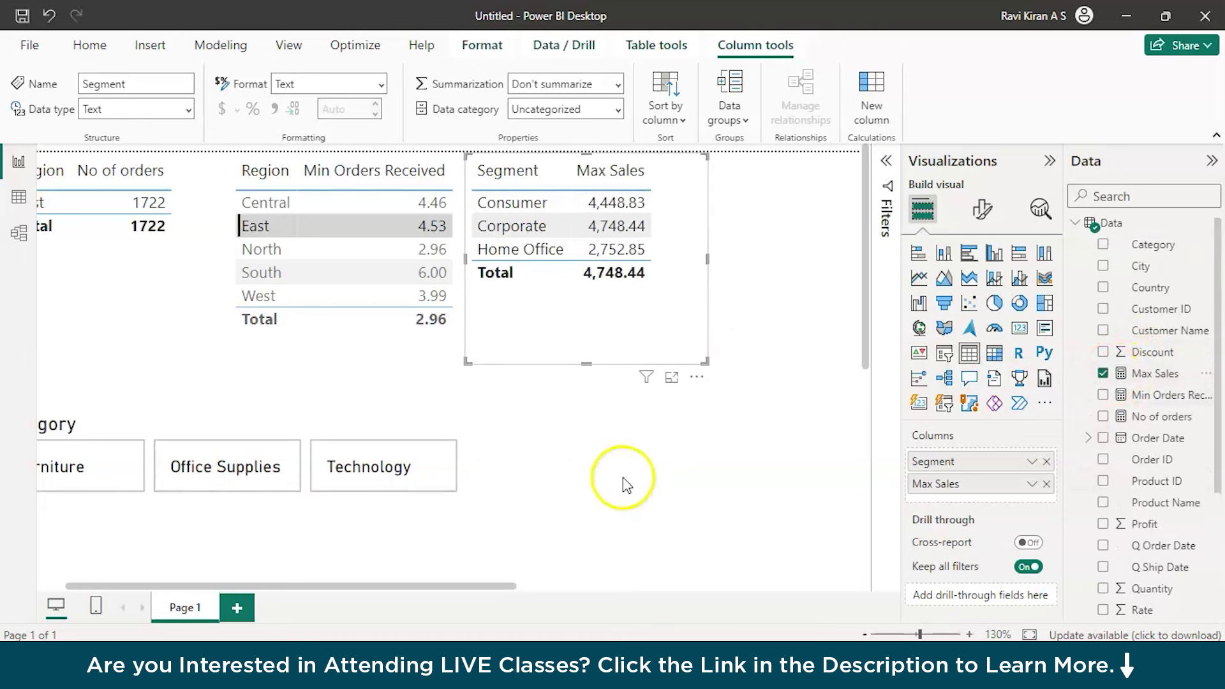
scroll(656, 435, left, 2)
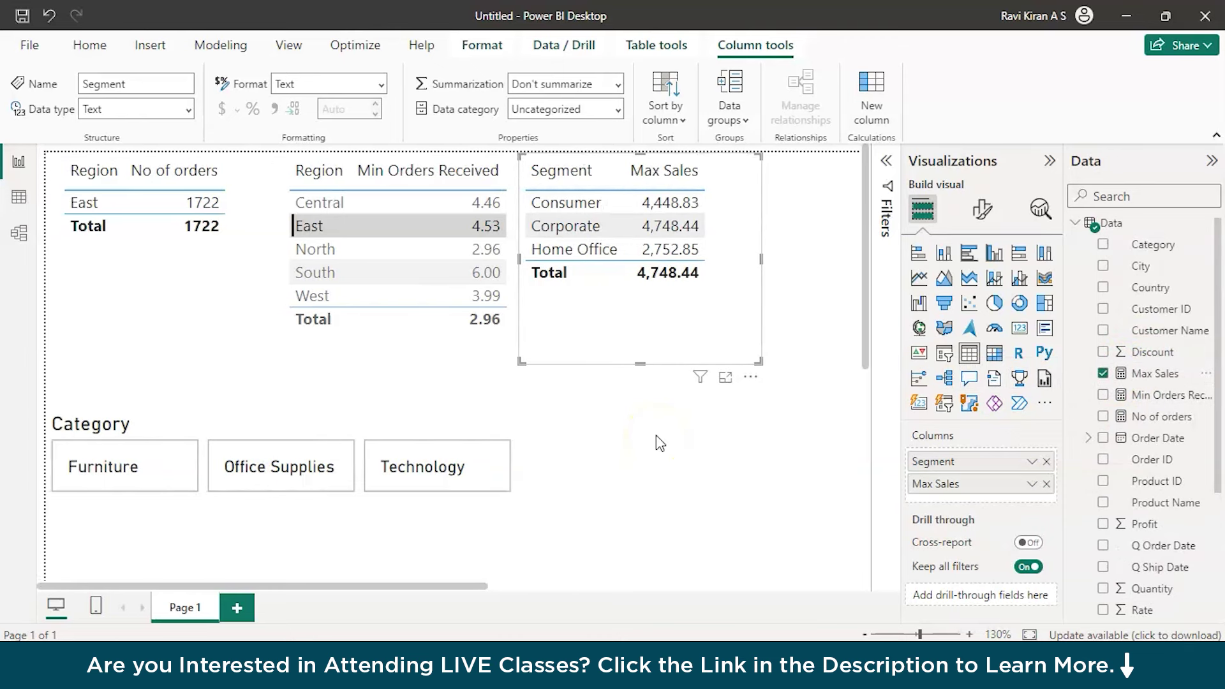